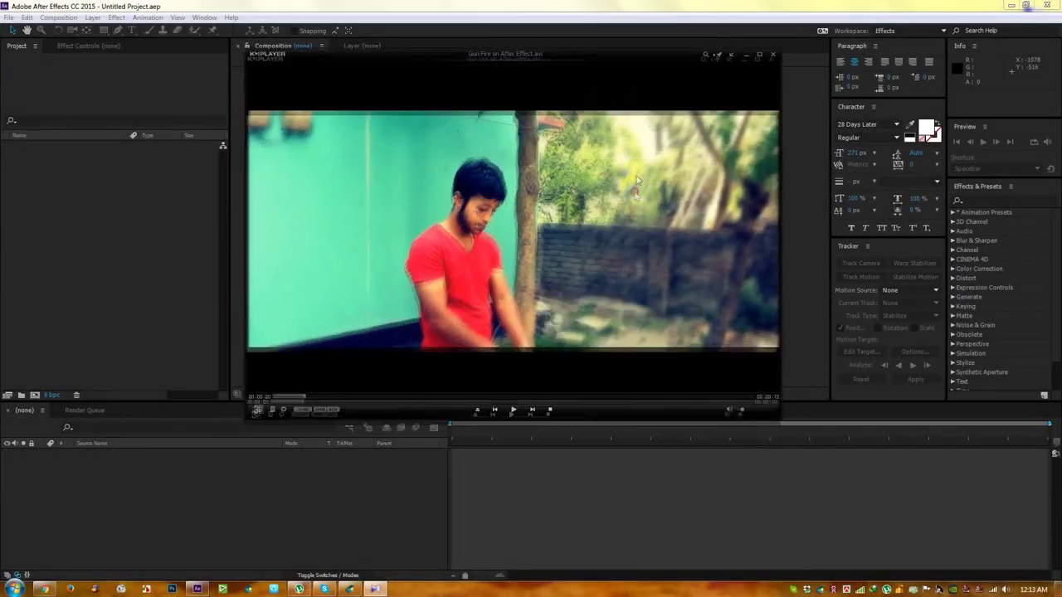
Watch Gun Fire on After Effect.avi from the start, full screen and windowed, then close KMPlayer.
{"action": "left_click_drag", "start_coordinate": [305, 387], "coordinate": [249, 385]}
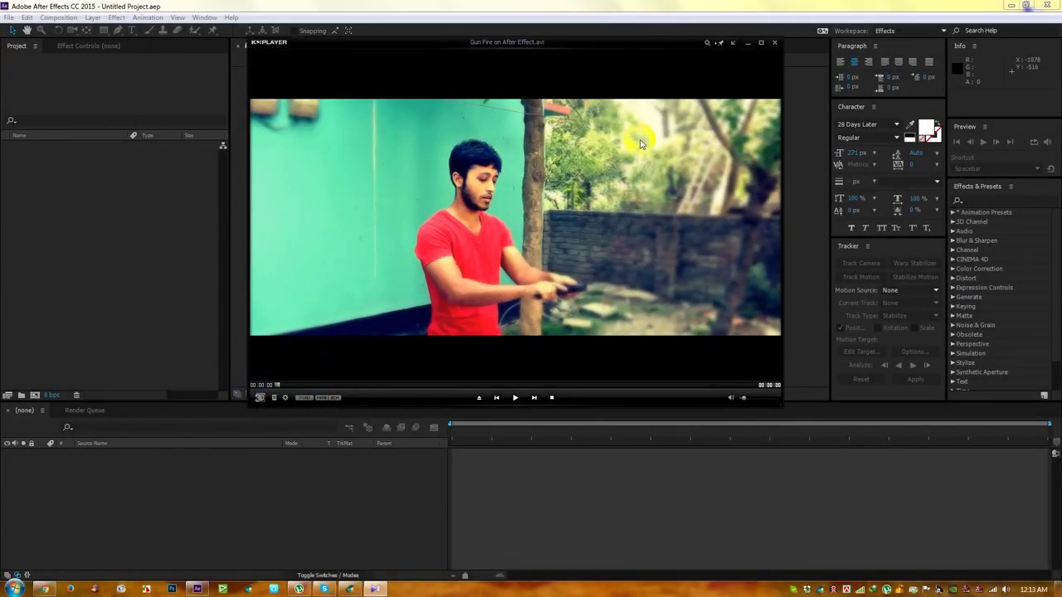
{"action": "left_click_drag", "start_coordinate": [639, 143], "coordinate": [636, 172]}
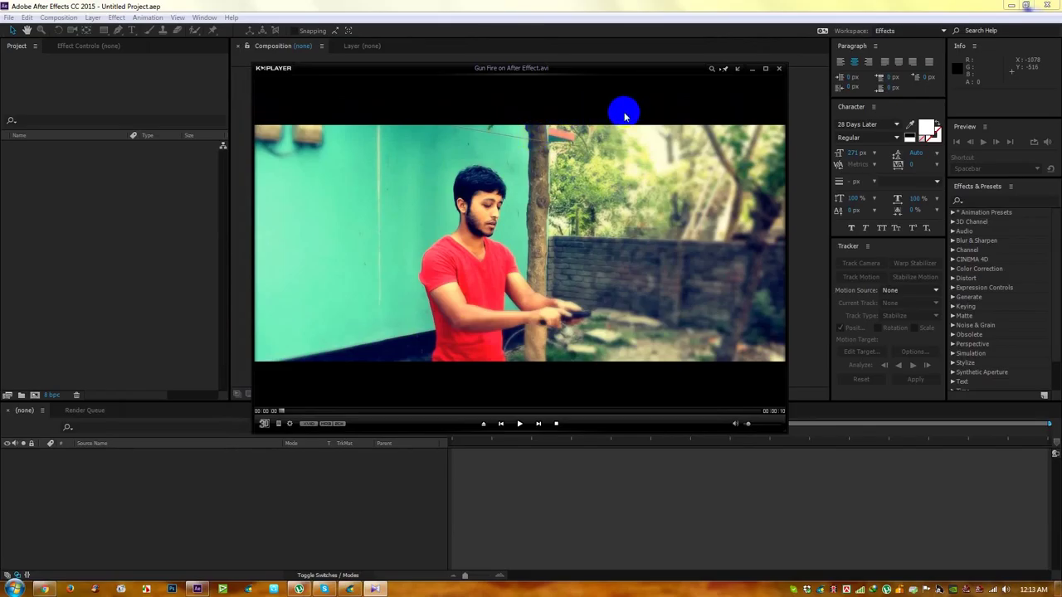
{"action": "left_click_drag", "start_coordinate": [629, 122], "coordinate": [627, 154]}
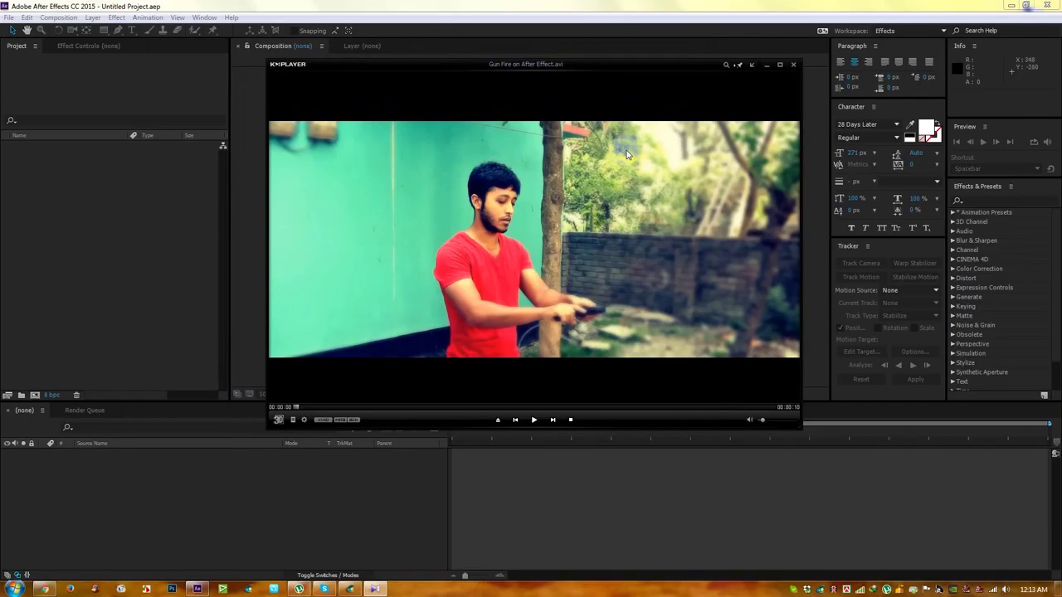
{"action": "double_click", "coordinate": [627, 155]}
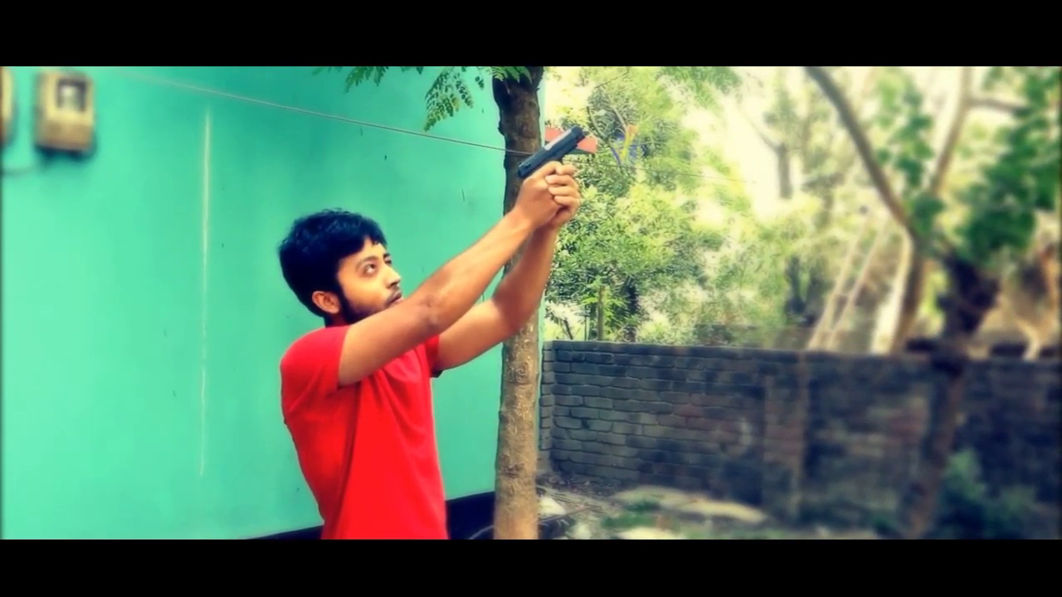
{"action": "double_click", "coordinate": [626, 153]}
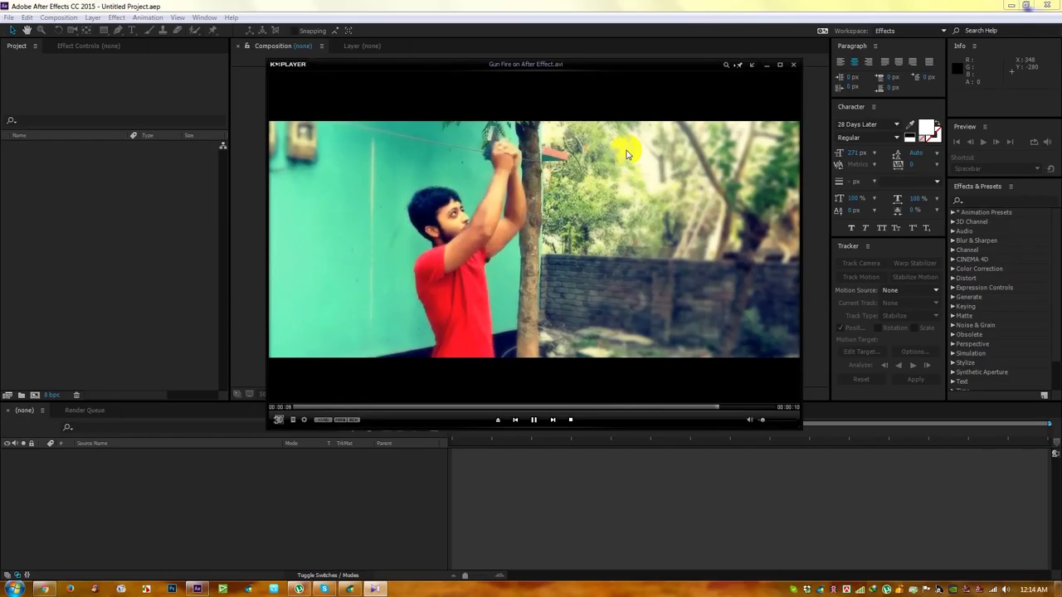
{"action": "left_click", "coordinate": [792, 65]}
Watch raw MVI_9796.MOV in KMPlayer full screen and windowed, then import it into After Effects.
{"action": "left_click", "coordinate": [1010, 6]}
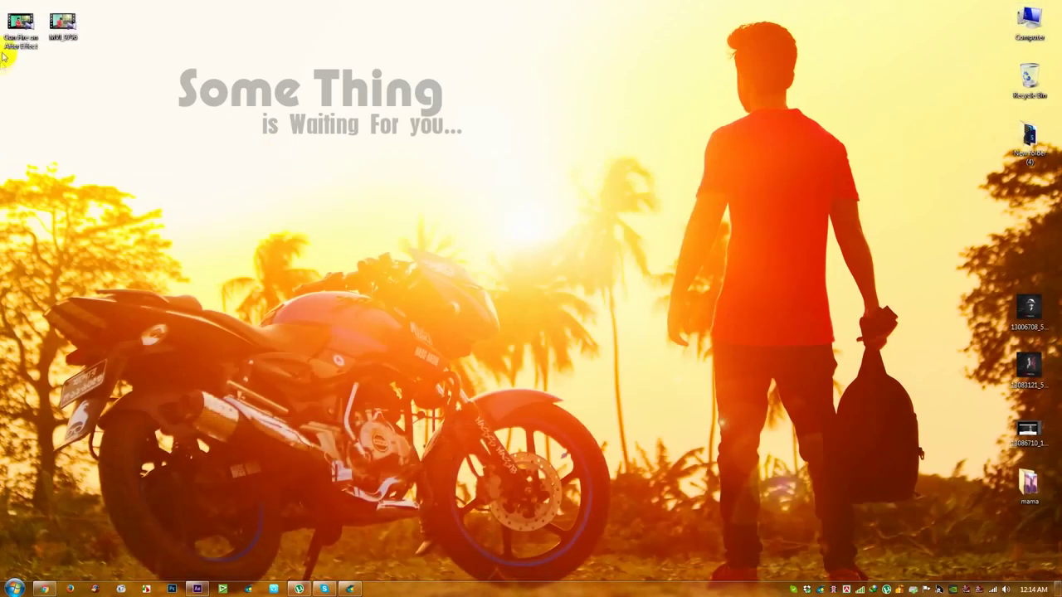
{"action": "double_click", "coordinate": [8, 32]}
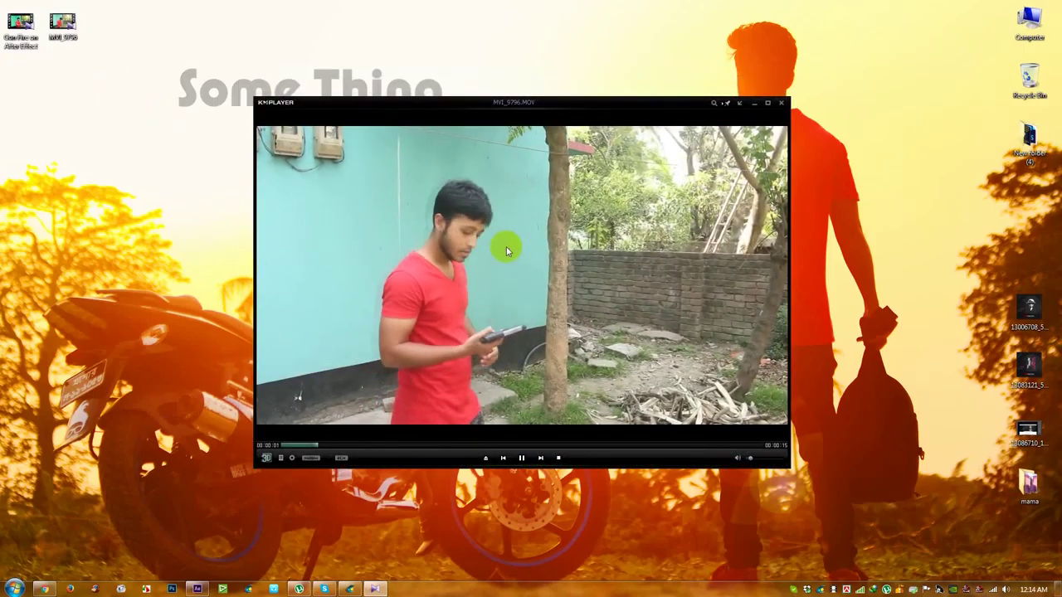
{"action": "double_click", "coordinate": [506, 246]}
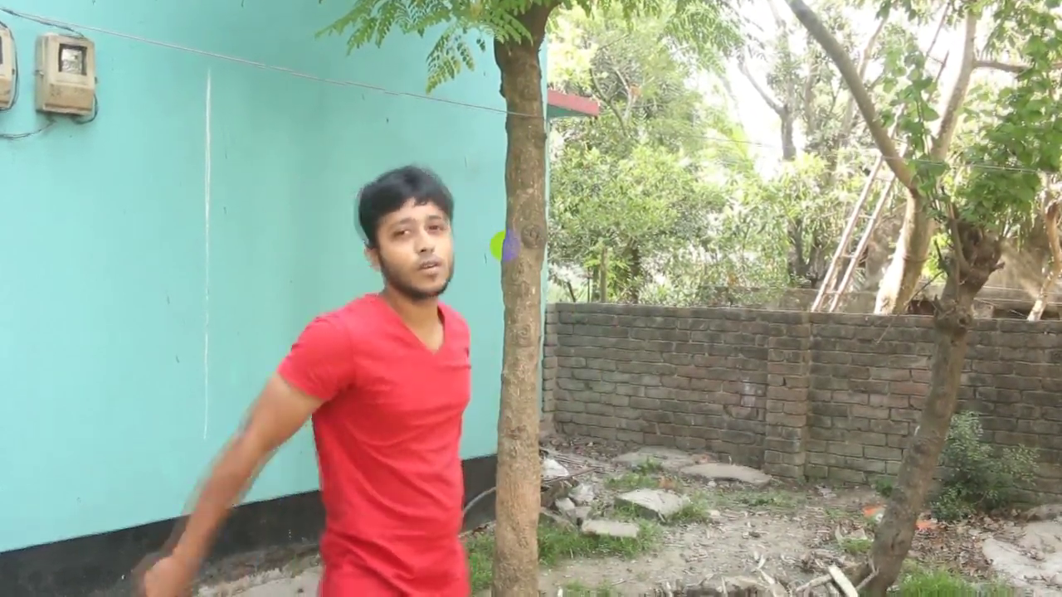
{"action": "double_click", "coordinate": [501, 245]}
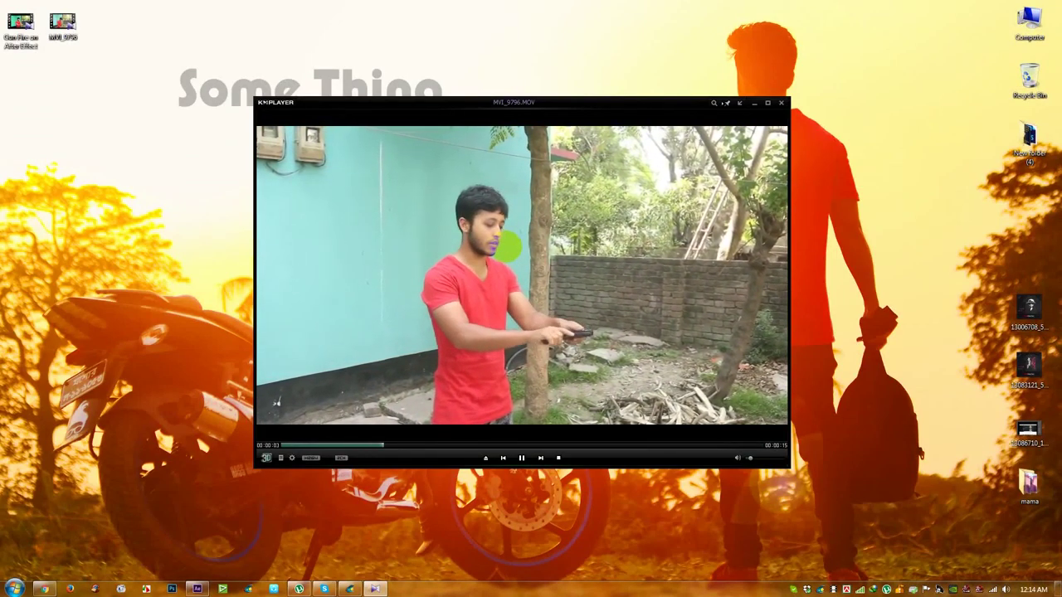
{"action": "key", "text": "Return"}
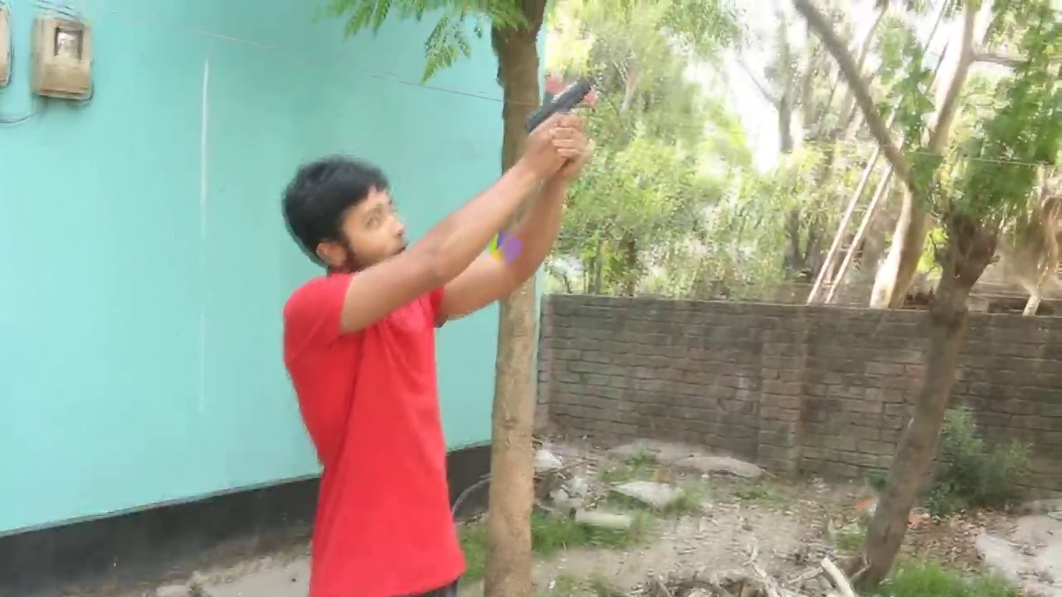
{"action": "key", "text": "Return"}
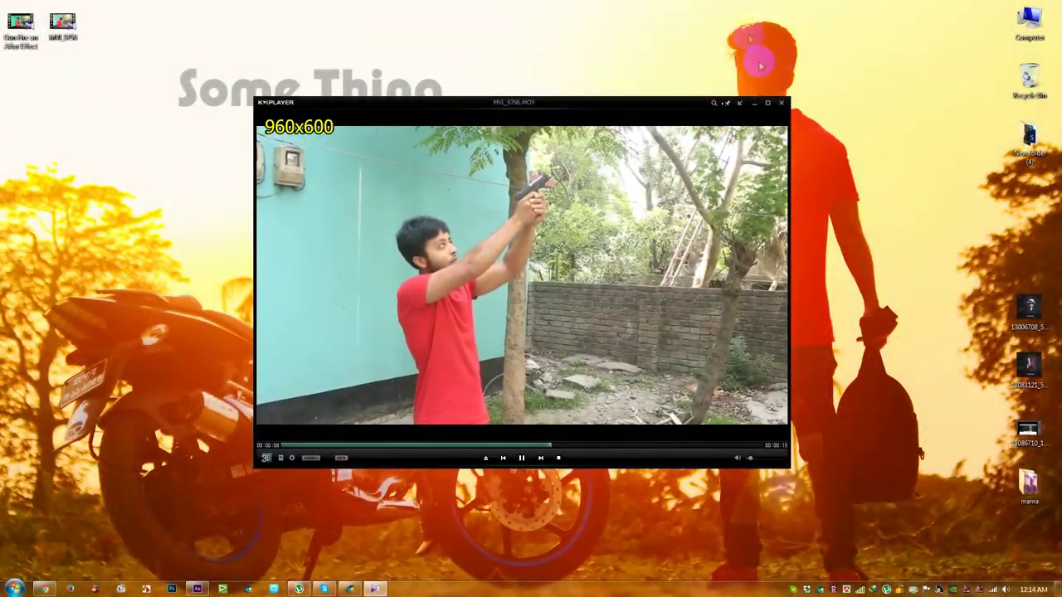
{"action": "left_click", "coordinate": [781, 103]}
{"action": "left_click_drag", "start_coordinate": [71, 29], "coordinate": [115, 254]}
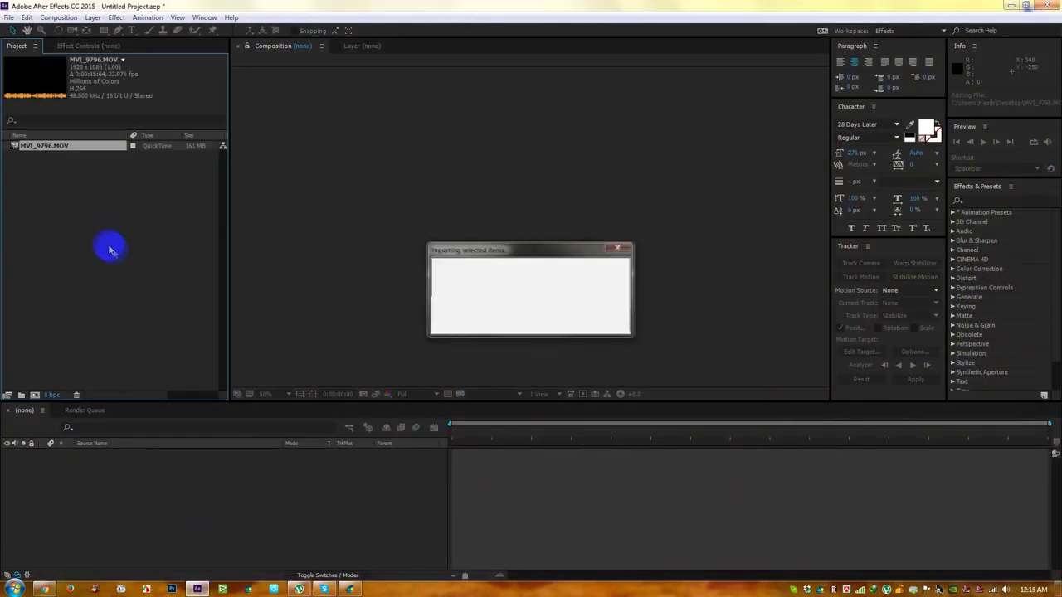
Create the MVI_9796 composition from the footage and apply Color Correction > Shadow/Highlight.
{"action": "left_click_drag", "start_coordinate": [40, 145], "coordinate": [478, 221]}
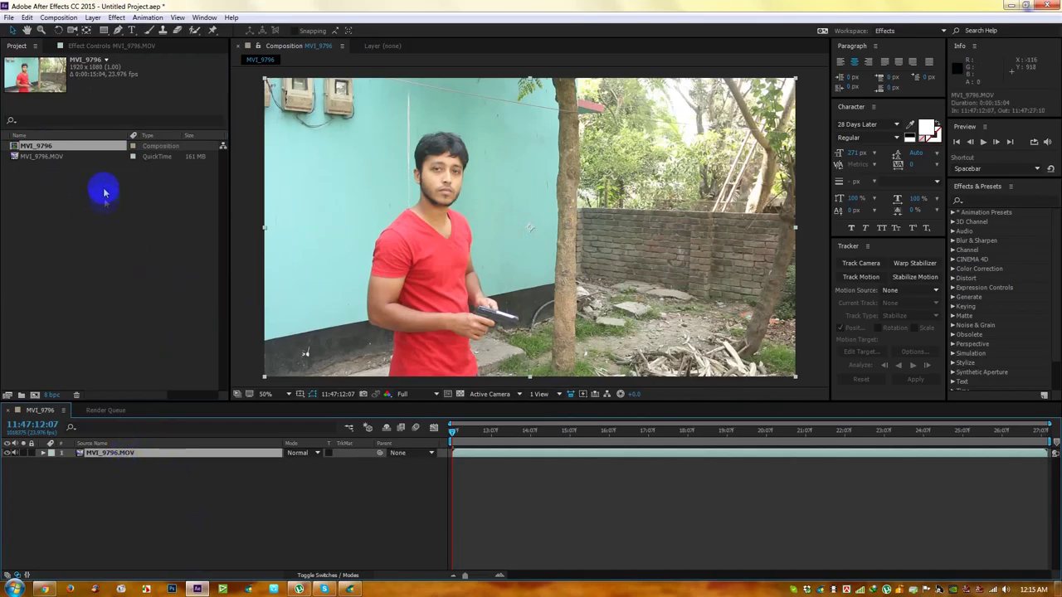
{"action": "left_click", "coordinate": [60, 18]}
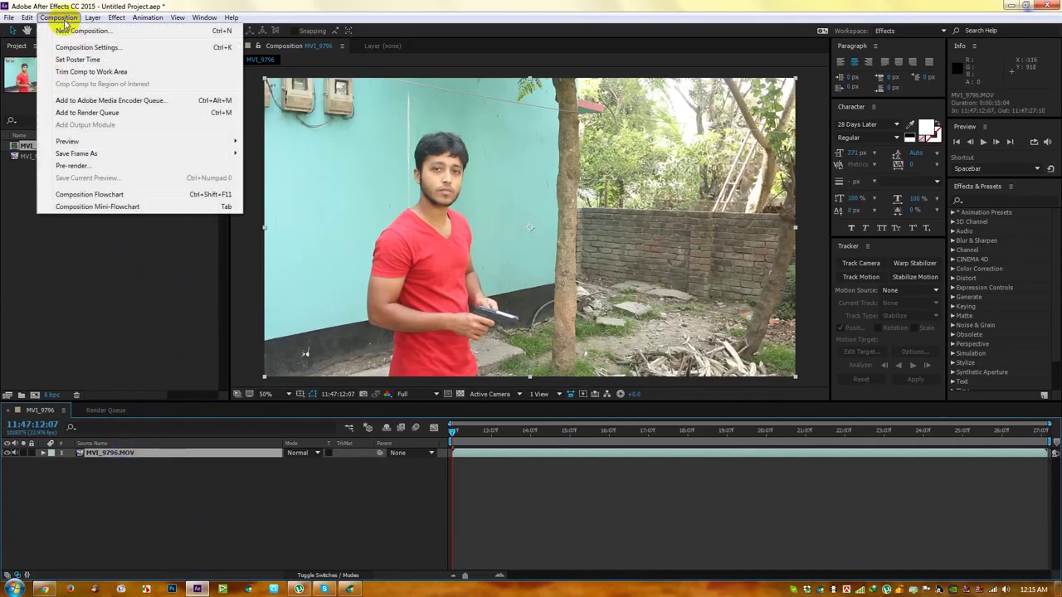
{"action": "mouse_move", "coordinate": [113, 20]}
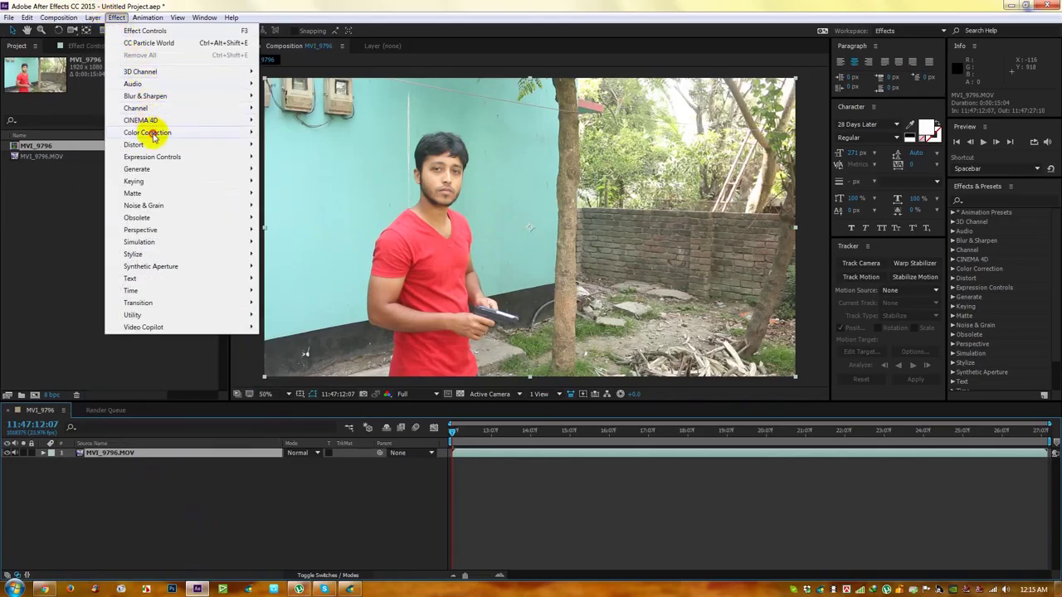
{"action": "mouse_move", "coordinate": [150, 132]}
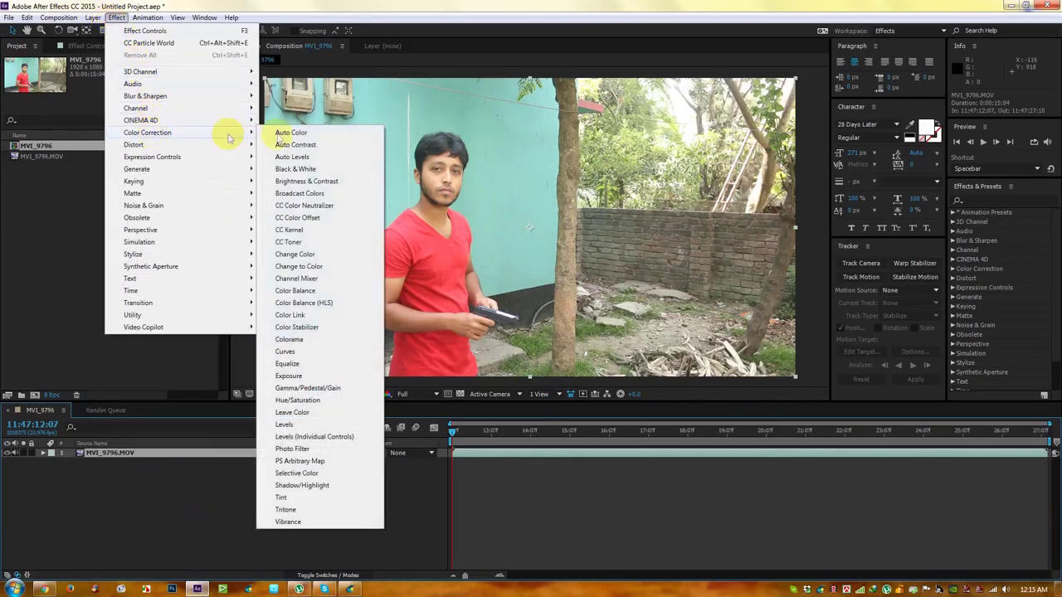
{"action": "left_click", "coordinate": [315, 488]}
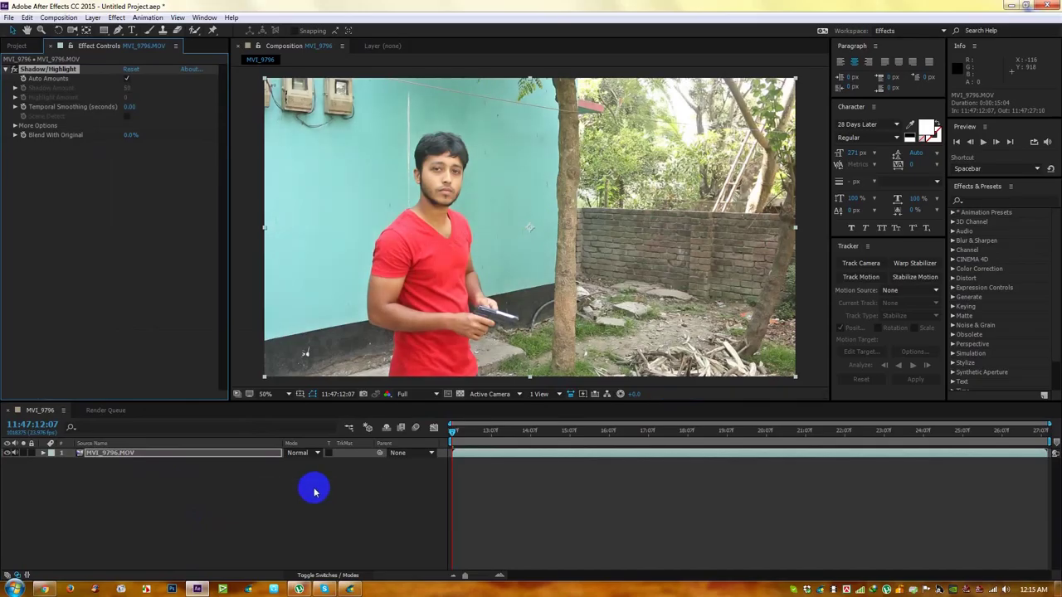
{"action": "left_click", "coordinate": [176, 140]}
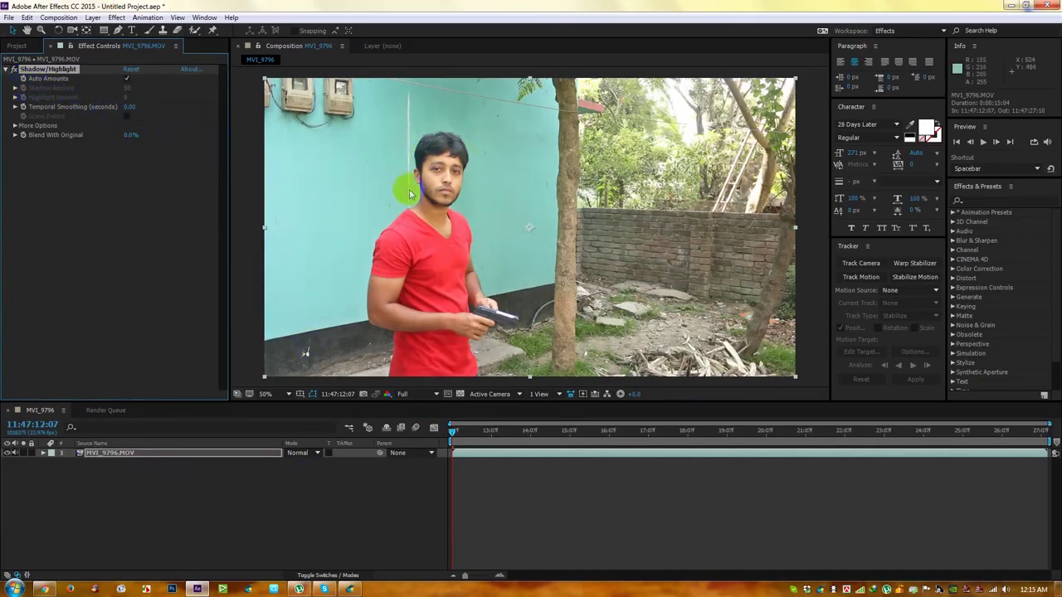
Toggle Shadow/Highlight off and on to compare the look across several frames.
{"action": "left_click_drag", "start_coordinate": [455, 431], "coordinate": [351, 436]}
{"action": "left_click", "coordinate": [12, 70]}
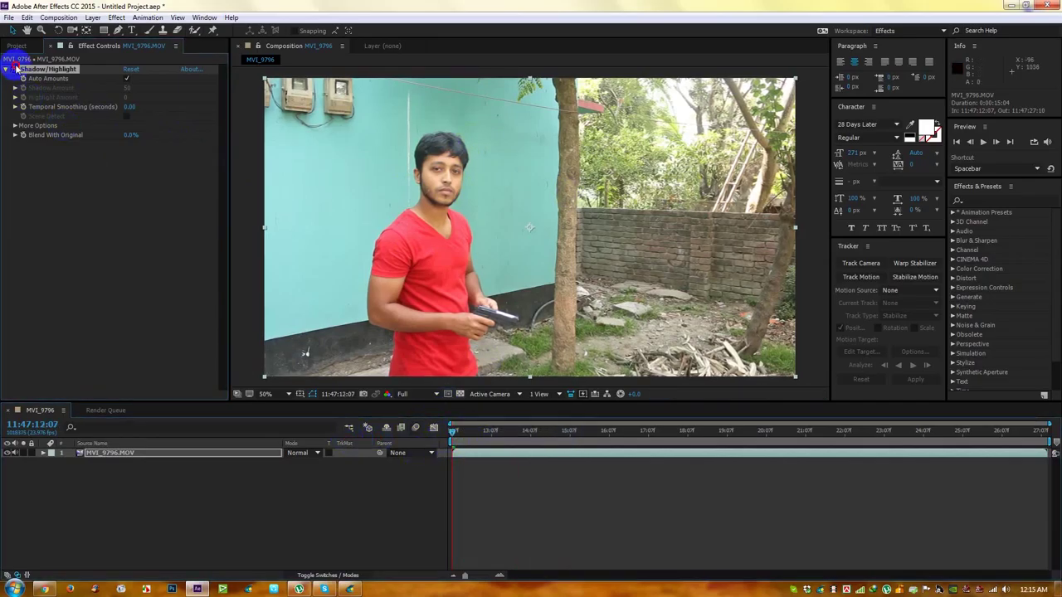
{"action": "left_click", "coordinate": [13, 69]}
{"action": "left_click", "coordinate": [12, 69]}
{"action": "left_click", "coordinate": [12, 70]}
{"action": "left_click", "coordinate": [12, 69]}
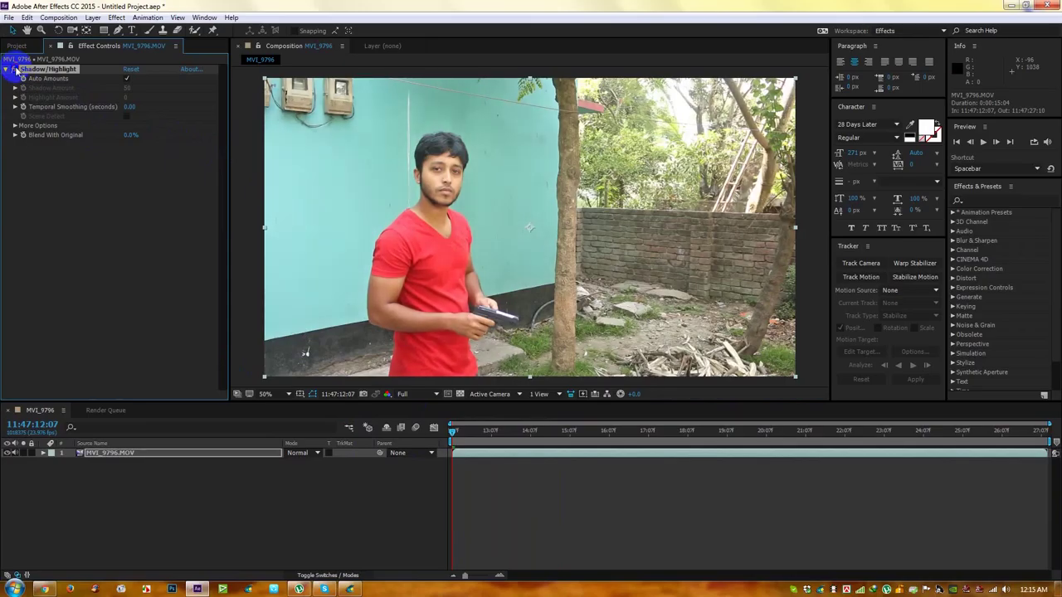
{"action": "left_click", "coordinate": [451, 431]}
{"action": "left_click_drag", "start_coordinate": [451, 437], "coordinate": [605, 438]}
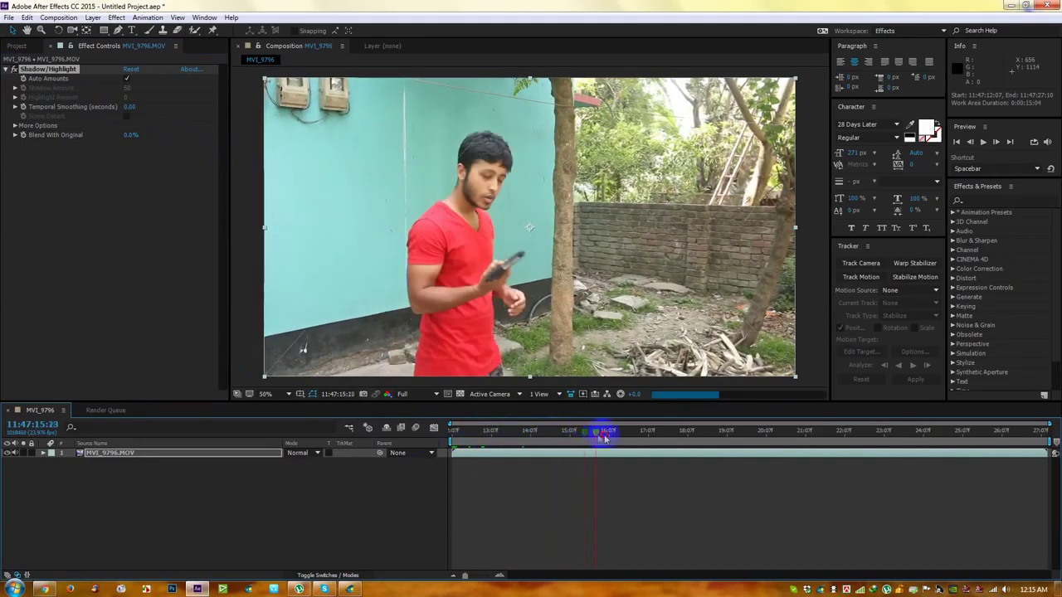
Set the work area start at about 15:02 and trim the composition to it.
{"action": "mouse_move", "coordinate": [588, 434]}
{"action": "left_mouse_down"}
{"action": "mouse_move", "coordinate": [564, 432]}
{"action": "mouse_move", "coordinate": [574, 433]}
{"action": "left_mouse_up"}
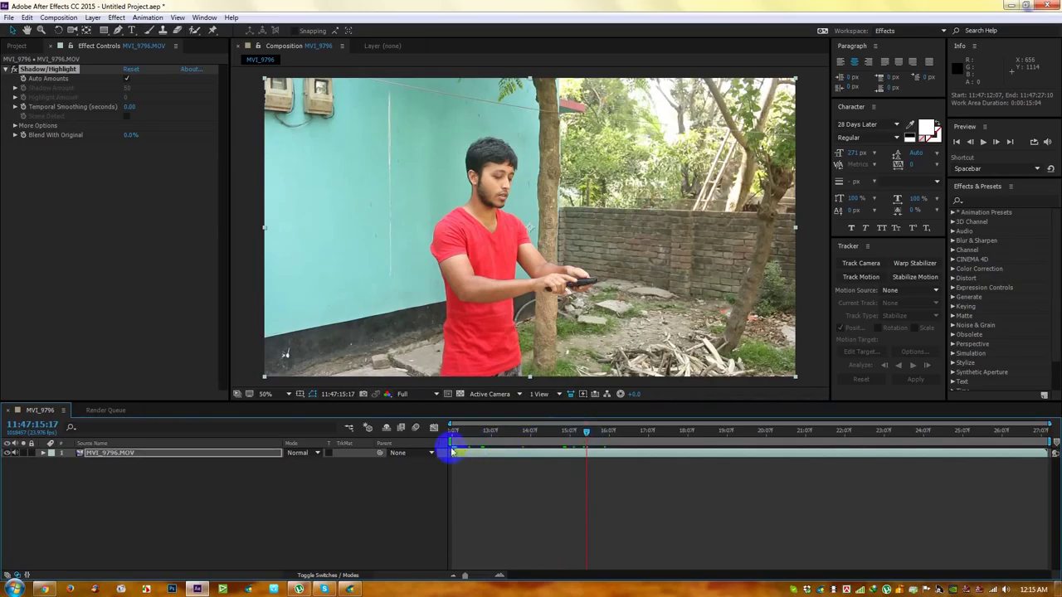
{"action": "left_click_drag", "start_coordinate": [459, 433], "coordinate": [564, 439]}
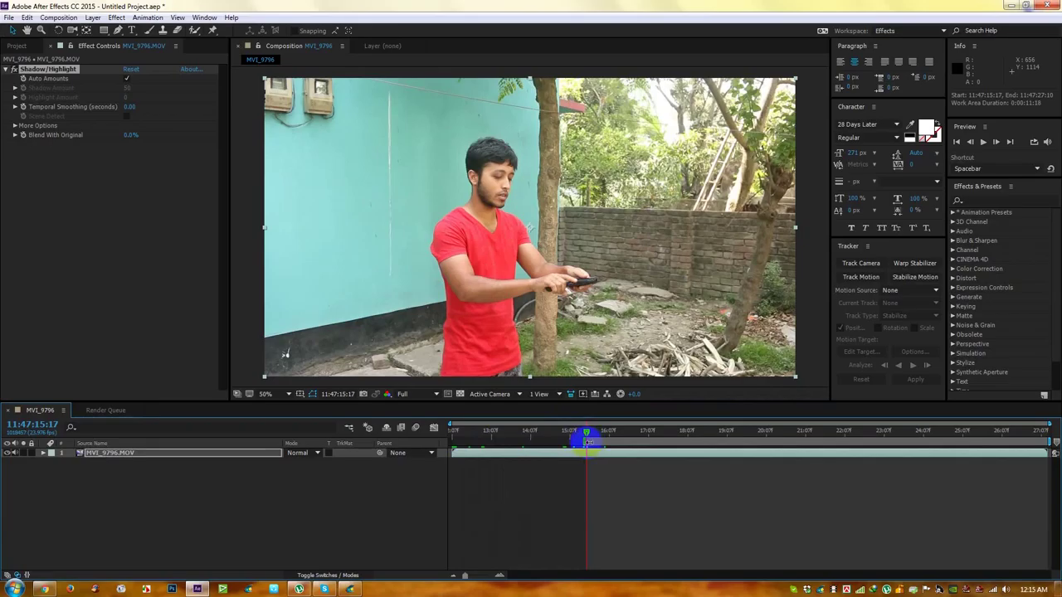
{"action": "right_click", "coordinate": [594, 443]}
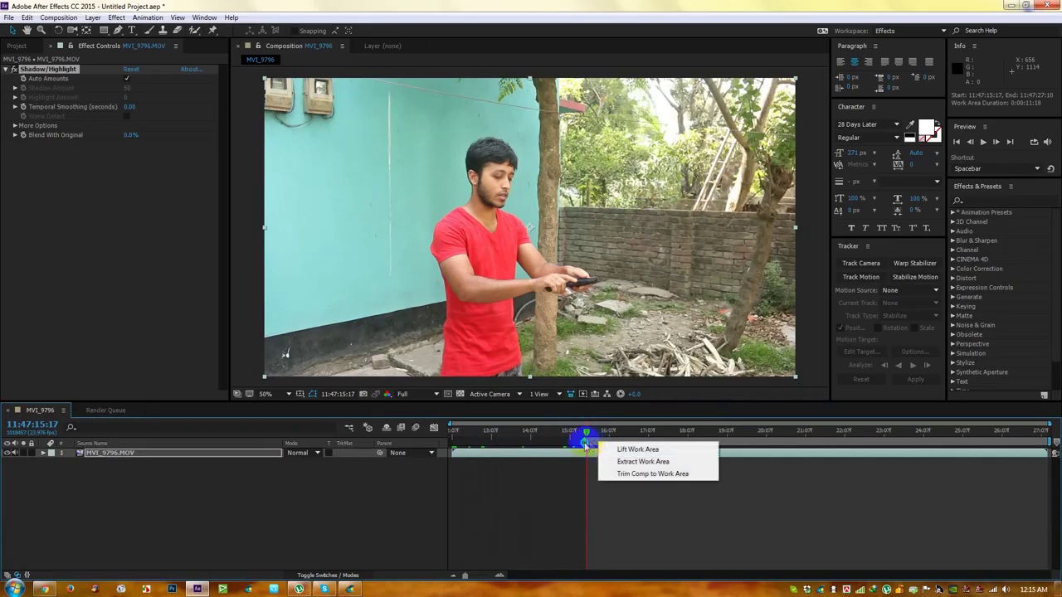
{"action": "left_click", "coordinate": [628, 474]}
Set the work area end near the shot's end and trim the composition again.
{"action": "left_click_drag", "start_coordinate": [461, 433], "coordinate": [950, 442]}
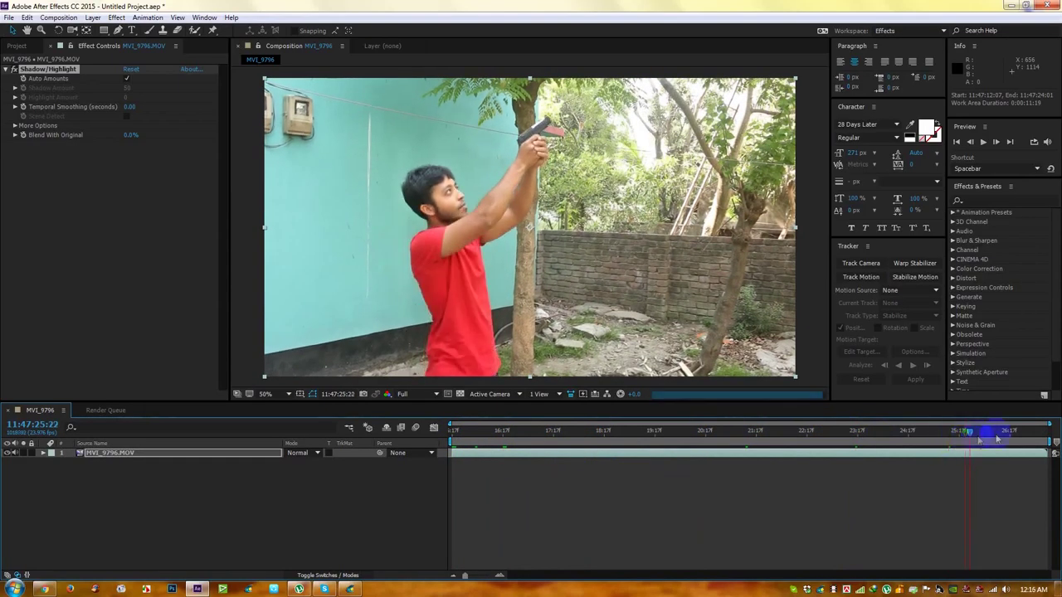
{"action": "mouse_move", "coordinate": [980, 436]}
{"action": "left_mouse_down"}
{"action": "mouse_move", "coordinate": [1007, 436]}
{"action": "mouse_move", "coordinate": [990, 442]}
{"action": "left_mouse_up"}
{"action": "right_click", "coordinate": [986, 442]}
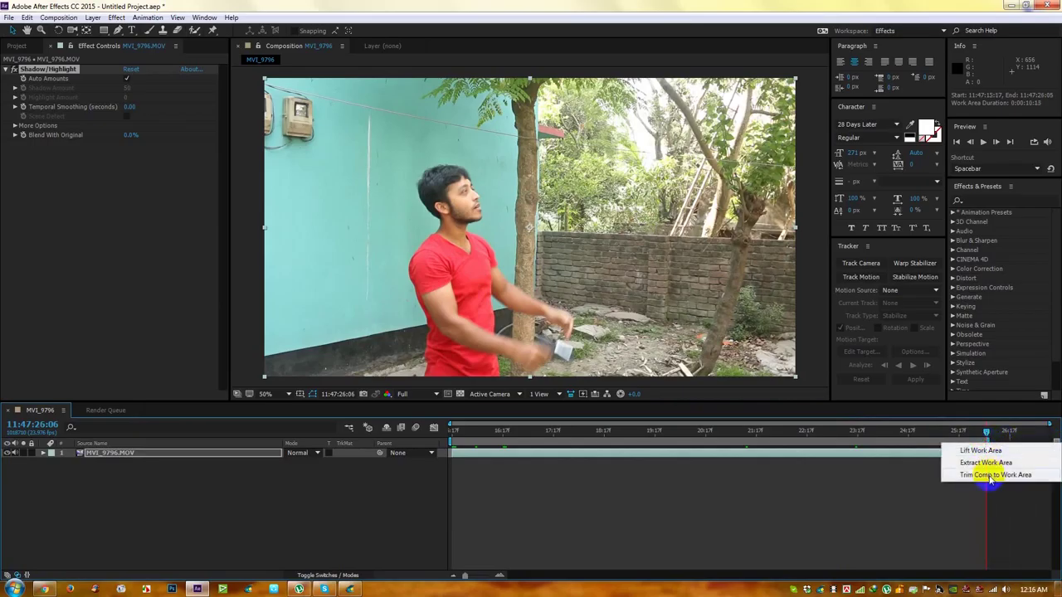
{"action": "left_click", "coordinate": [981, 476]}
{"action": "left_click_drag", "start_coordinate": [487, 441], "coordinate": [452, 432]}
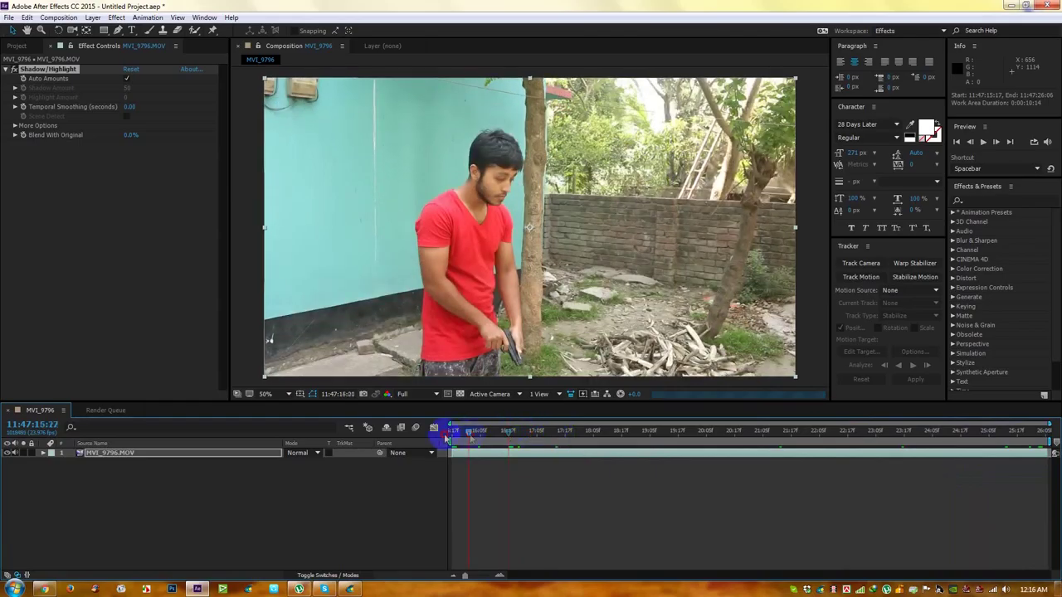
Select the MVI_9796.MOV layer, scrub to the firing moment, and minimize After Effects.
{"action": "left_click", "coordinate": [514, 455]}
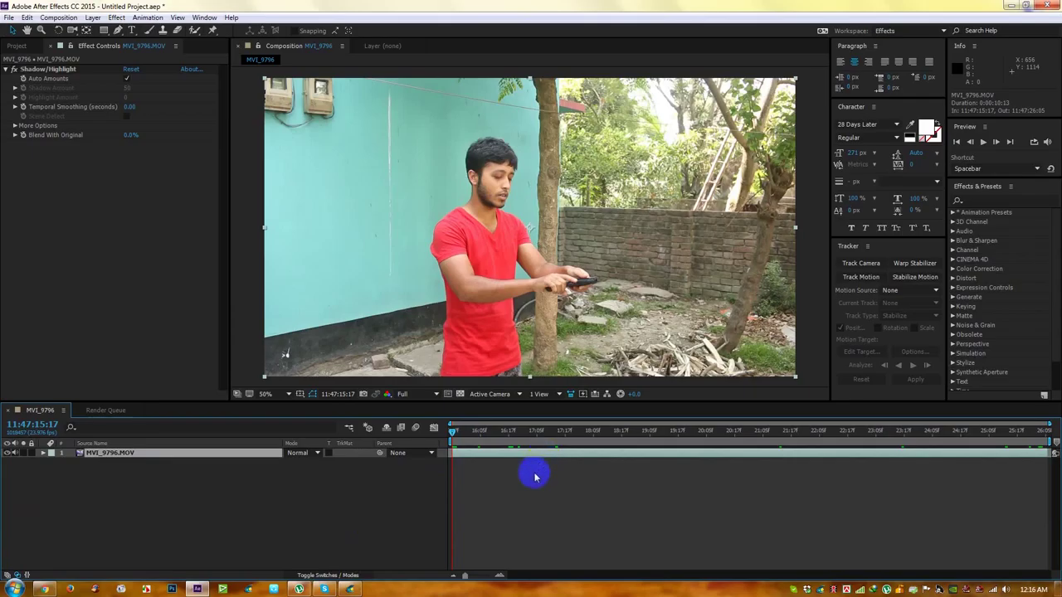
{"action": "left_click_drag", "start_coordinate": [482, 433], "coordinate": [494, 437]}
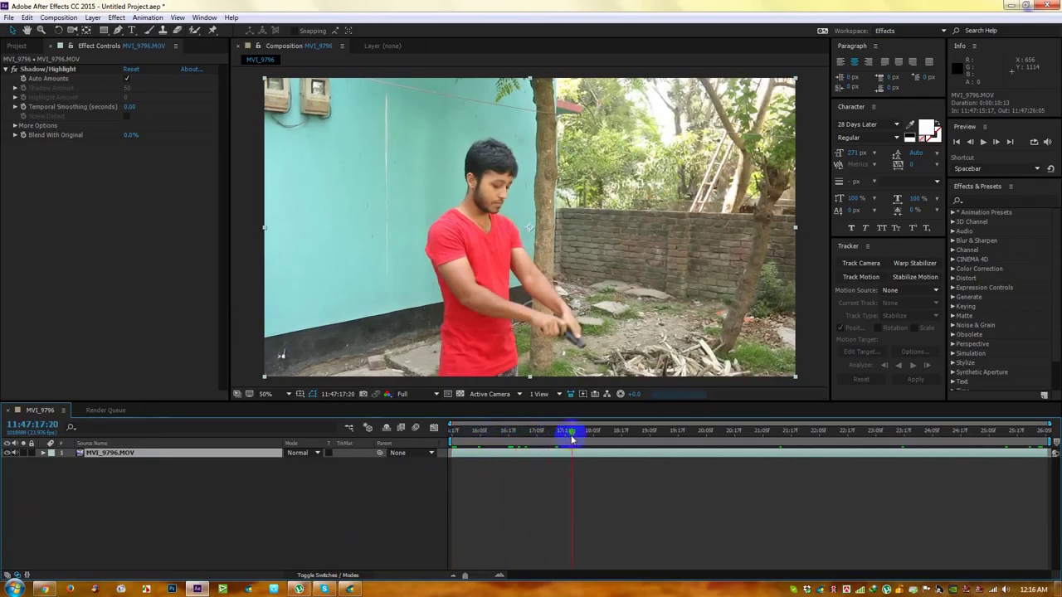
{"action": "left_click_drag", "start_coordinate": [582, 438], "coordinate": [621, 436]}
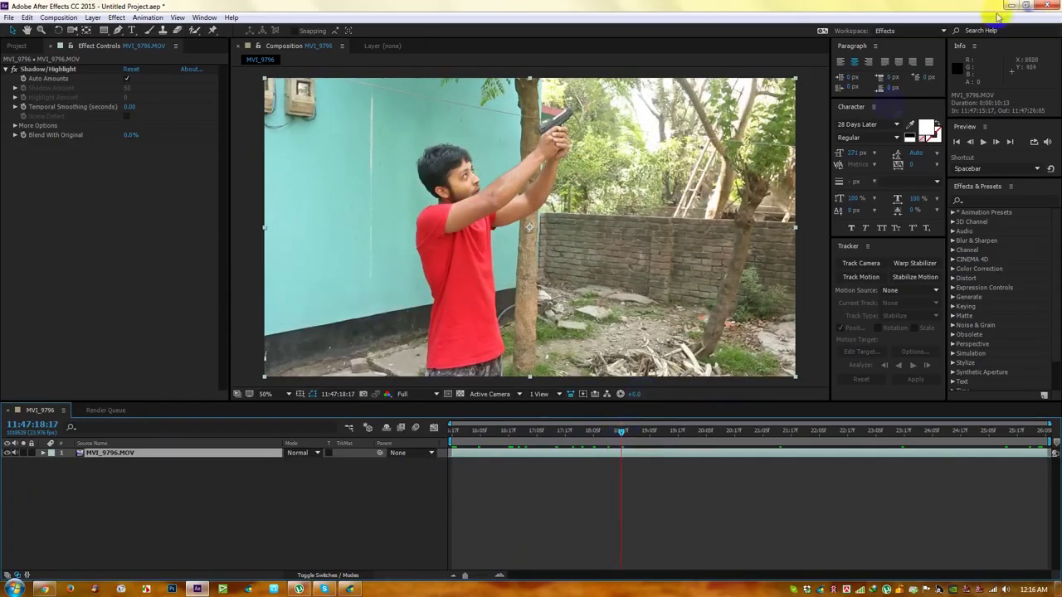
{"action": "left_click", "coordinate": [1010, 7]}
Play the finished Gun Fire on After Effect clip full screen, close it, and open Computer.
{"action": "double_click", "coordinate": [21, 21]}
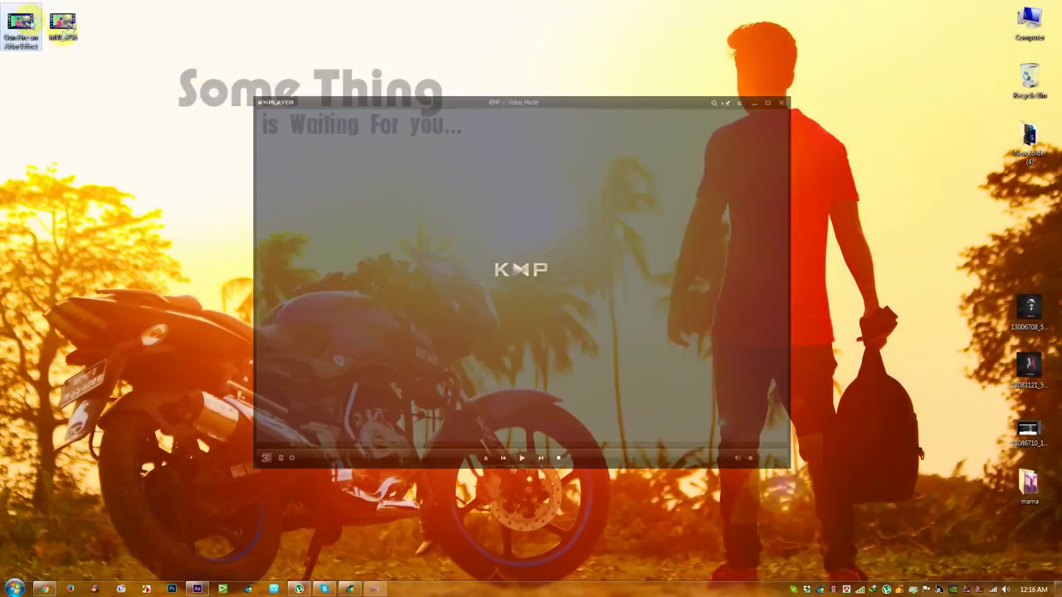
{"action": "double_click", "coordinate": [496, 206]}
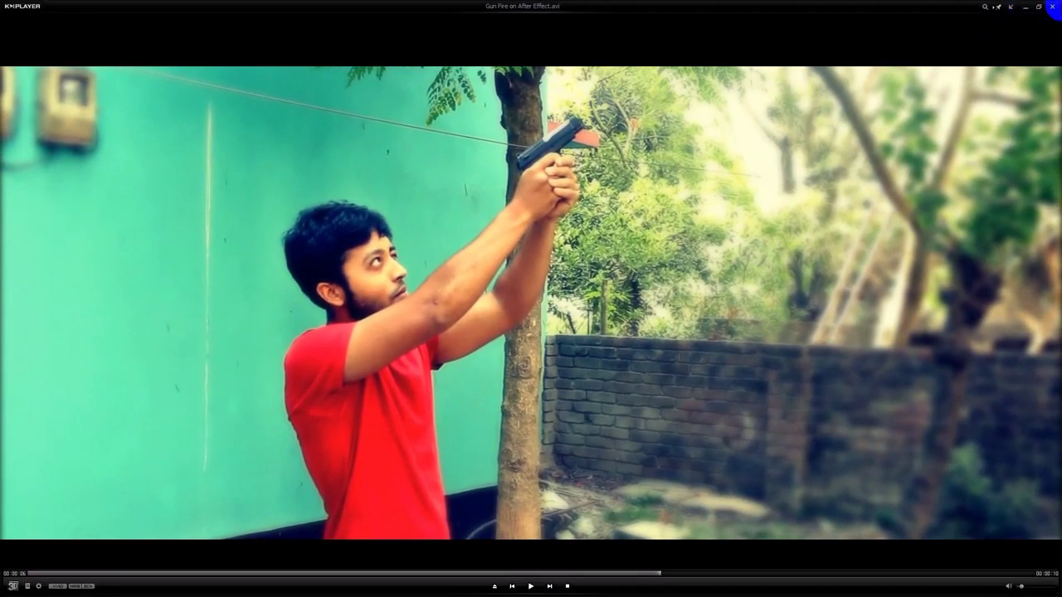
{"action": "left_click", "coordinate": [1052, 10]}
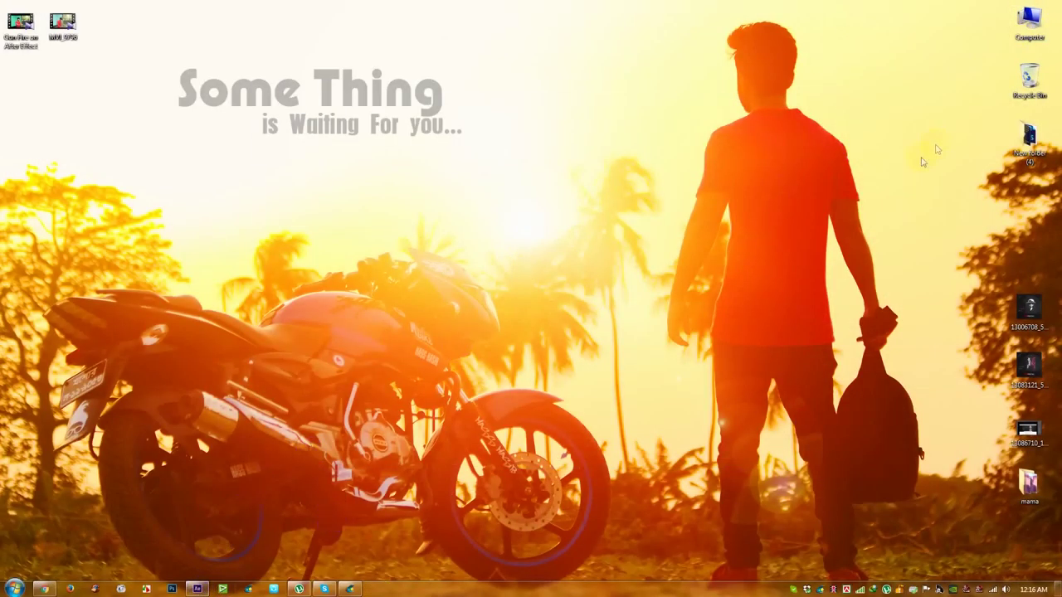
{"action": "double_click", "coordinate": [1038, 37]}
Browse MEDIA (D:) > SOFTWARE > MICROSOFT > 02. After Effect Work File down to 11. Muzzle_Flashes.
{"action": "double_click", "coordinate": [246, 83]}
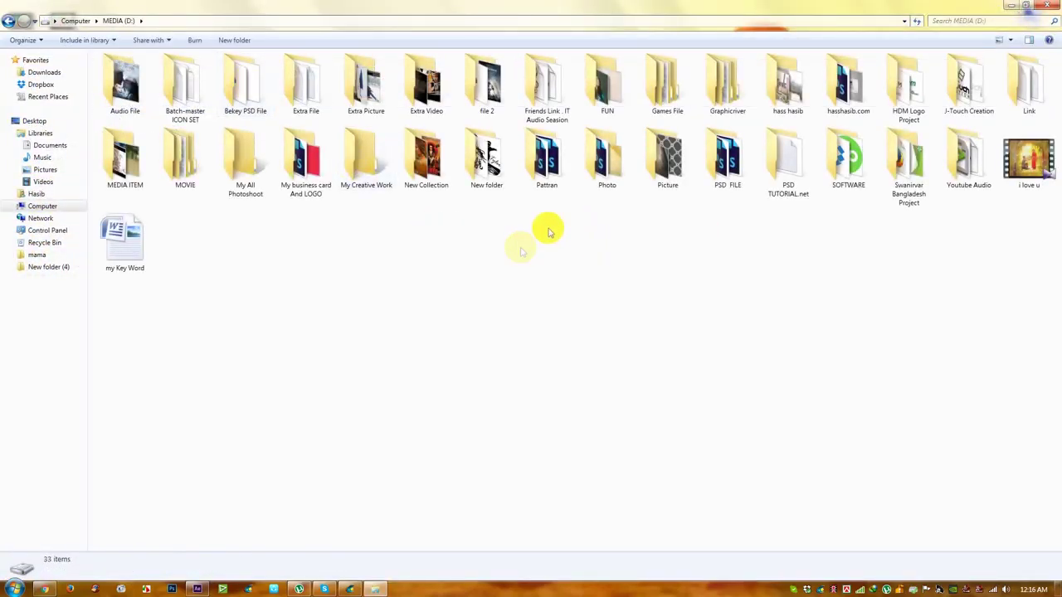
{"action": "double_click", "coordinate": [850, 162]}
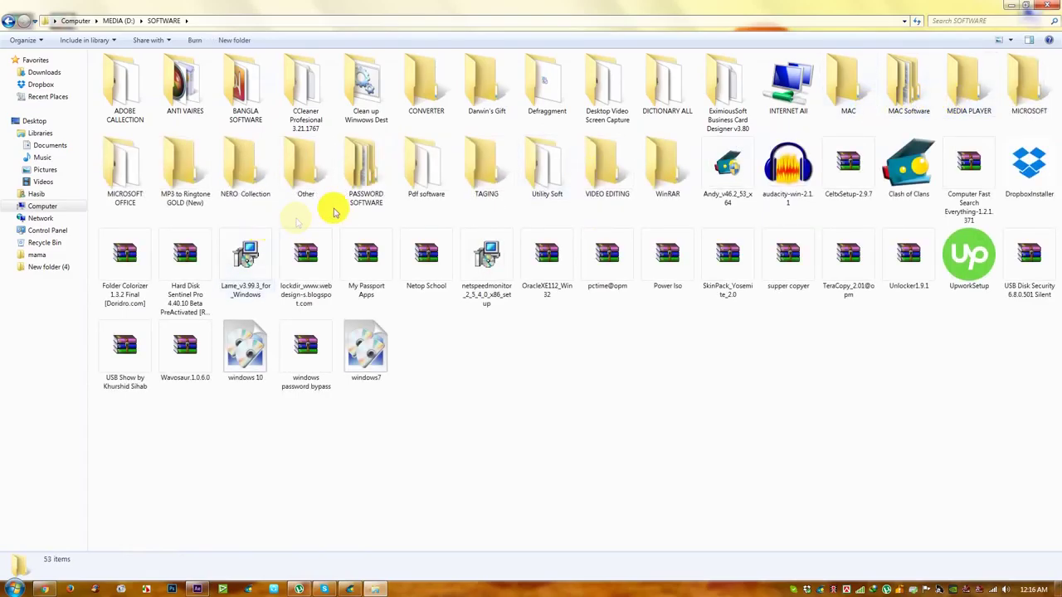
{"action": "double_click", "coordinate": [1028, 87]}
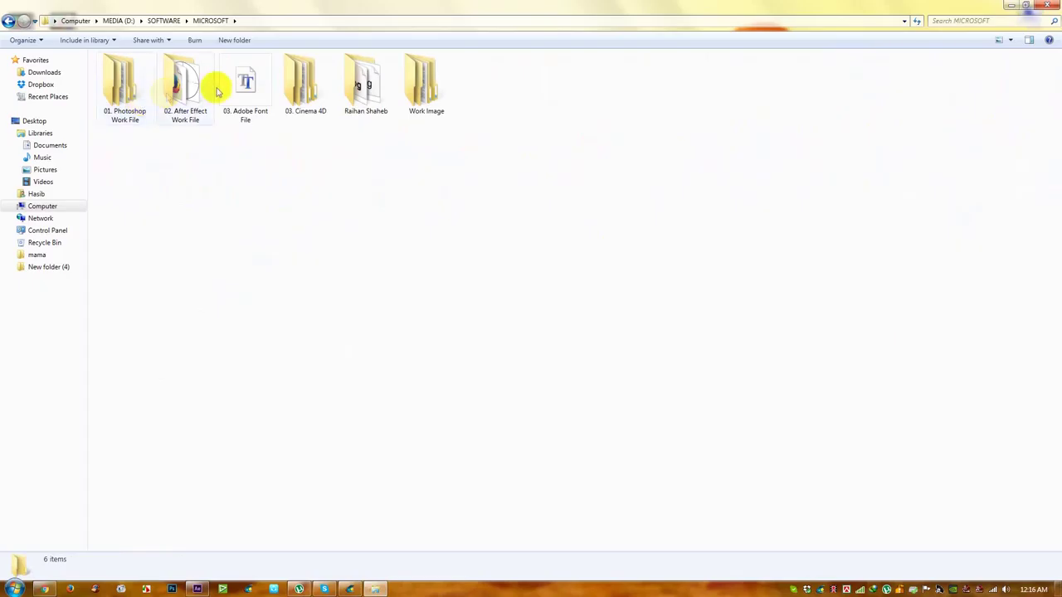
{"action": "left_click", "coordinate": [254, 90]}
{"action": "double_click", "coordinate": [245, 83]}
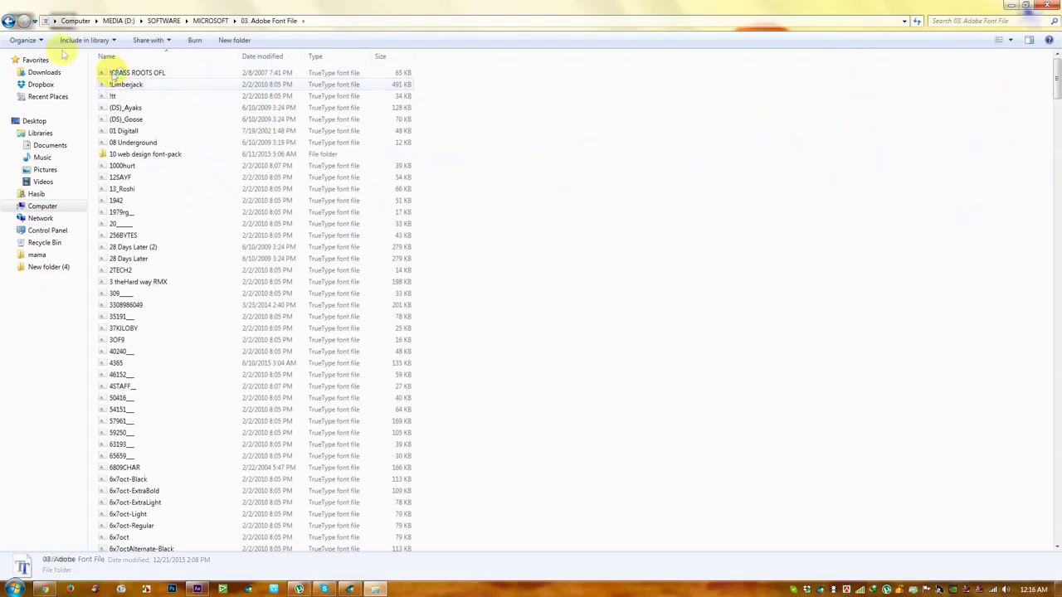
{"action": "left_click", "coordinate": [10, 21]}
{"action": "double_click", "coordinate": [179, 87]}
{"action": "double_click", "coordinate": [135, 80]}
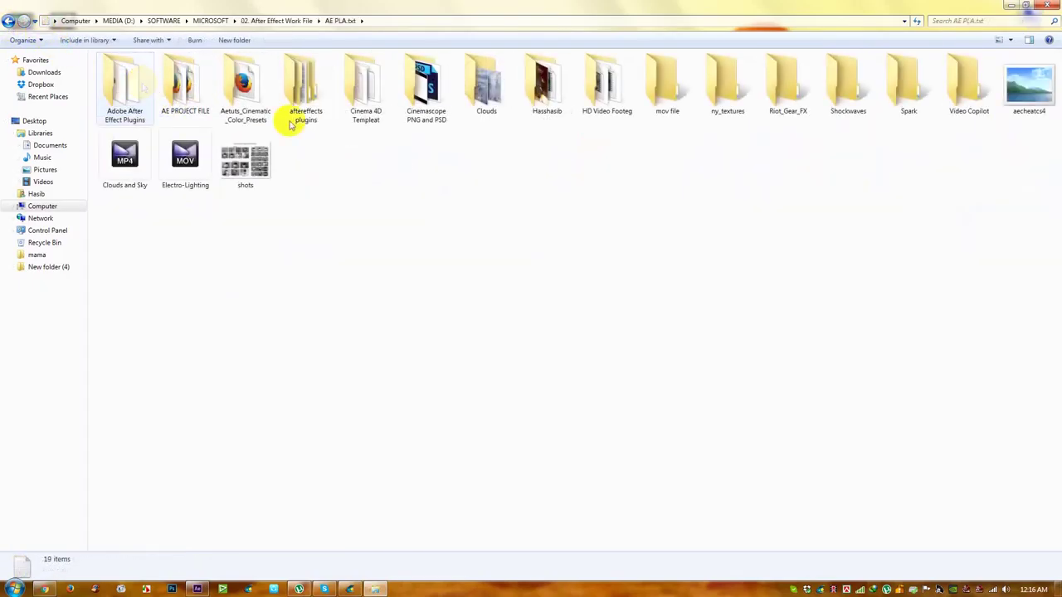
{"action": "double_click", "coordinate": [545, 107]}
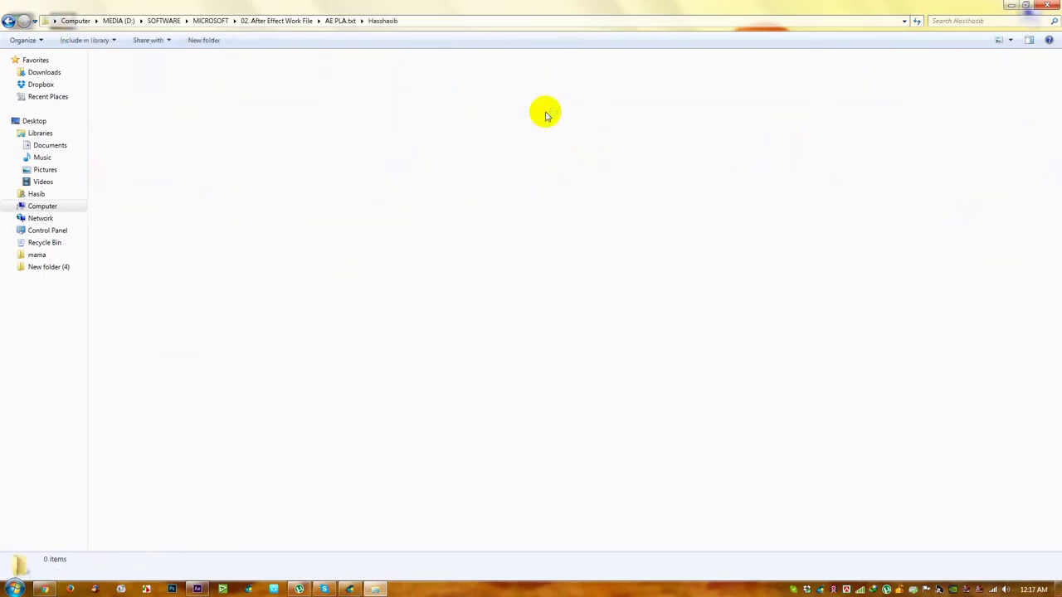
{"action": "double_click", "coordinate": [124, 91]}
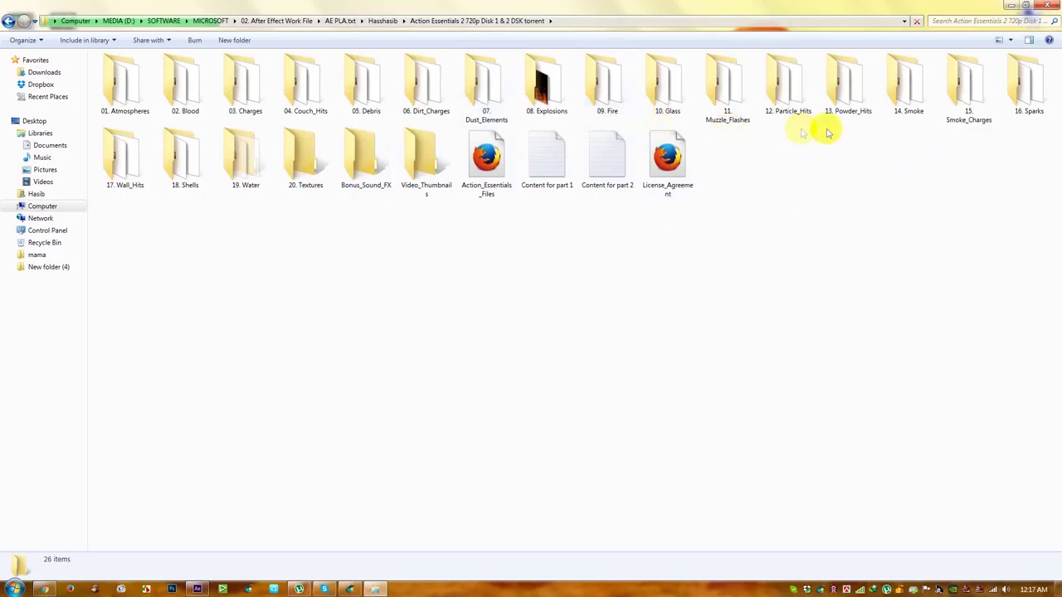
{"action": "double_click", "coordinate": [730, 113]}
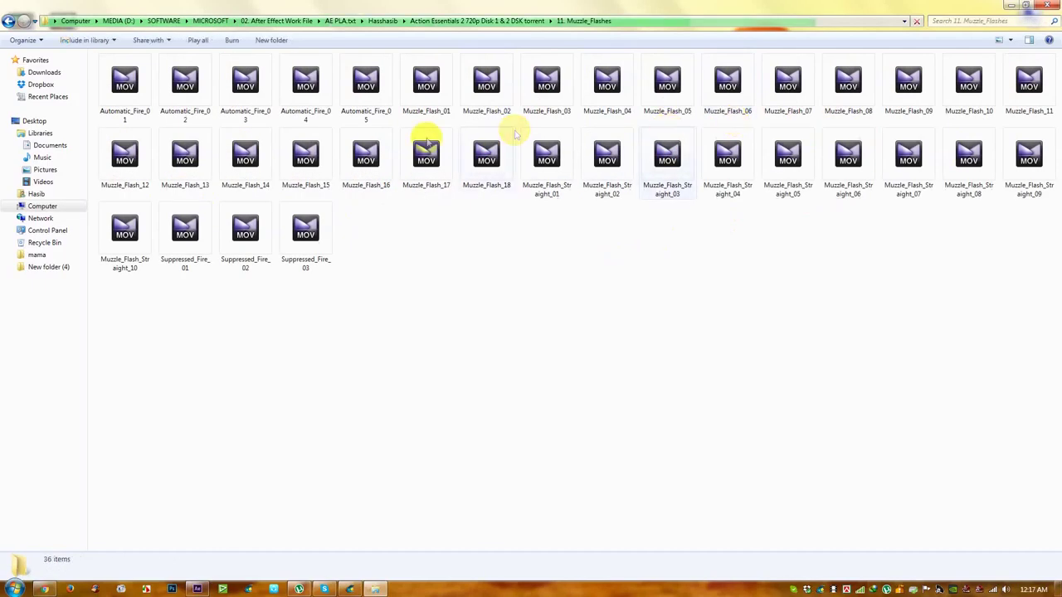
Preview Automatic_Fire_01, 02 and Muzzle_Flash_03, 05, 11, 12, 13 in KMPlayer.
{"action": "left_click", "coordinate": [123, 101]}
{"action": "double_click", "coordinate": [123, 101]}
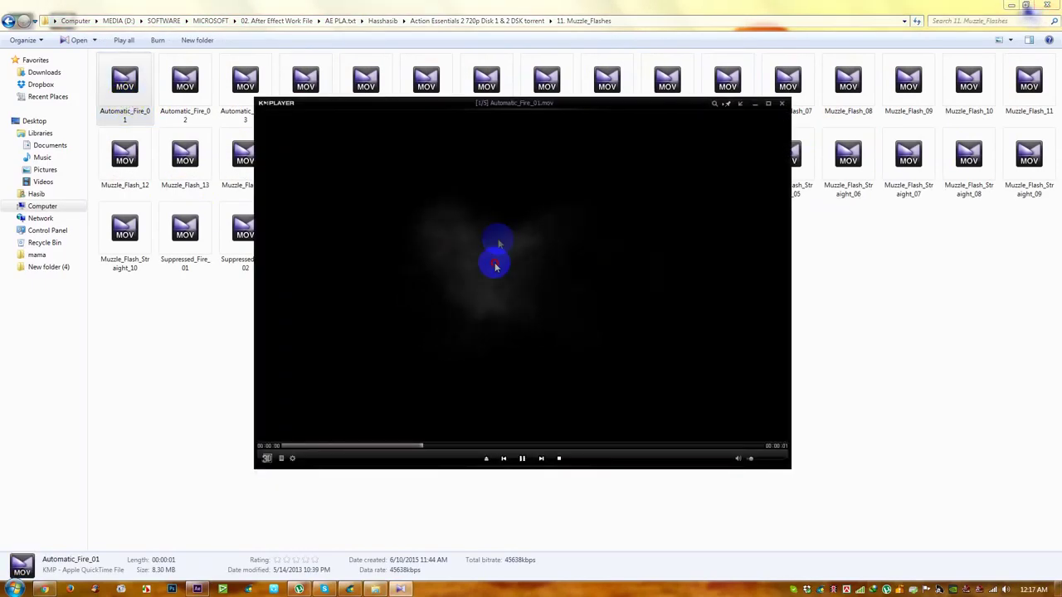
{"action": "double_click", "coordinate": [185, 89]}
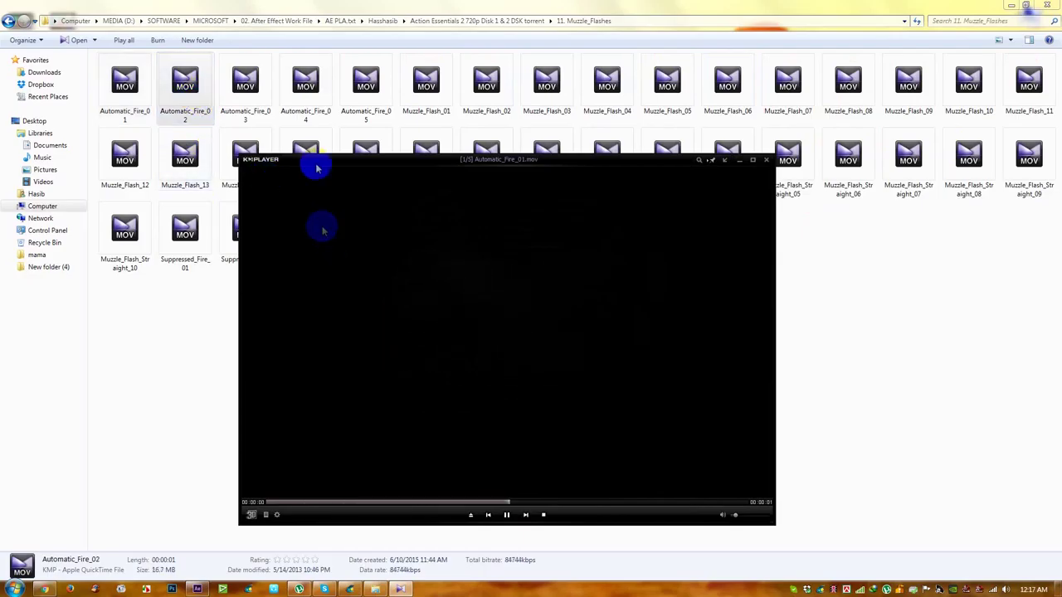
{"action": "double_click", "coordinate": [544, 92]}
{"action": "double_click", "coordinate": [674, 87]}
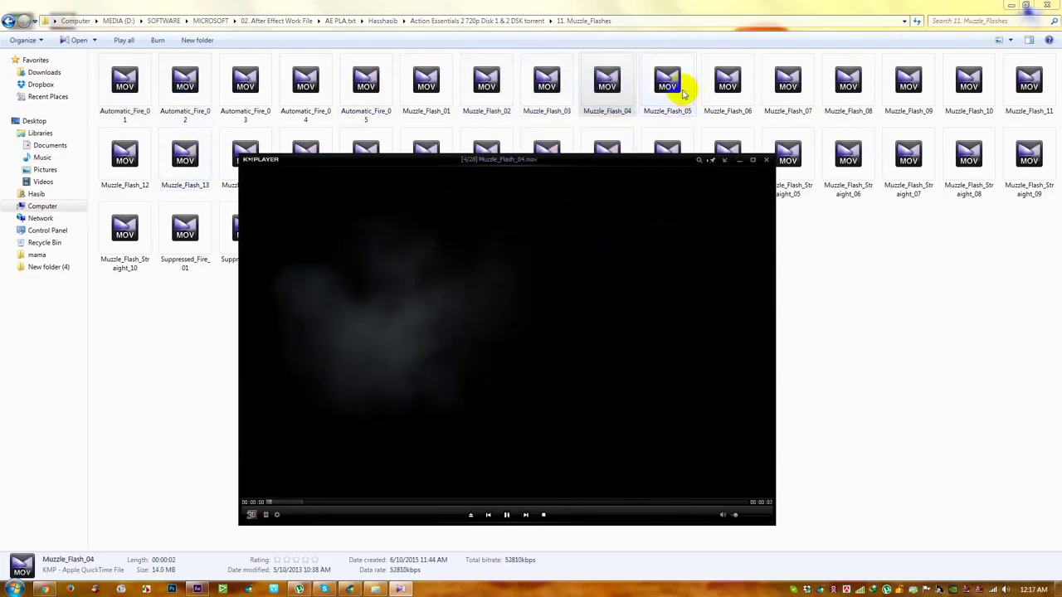
{"action": "double_click", "coordinate": [1031, 90]}
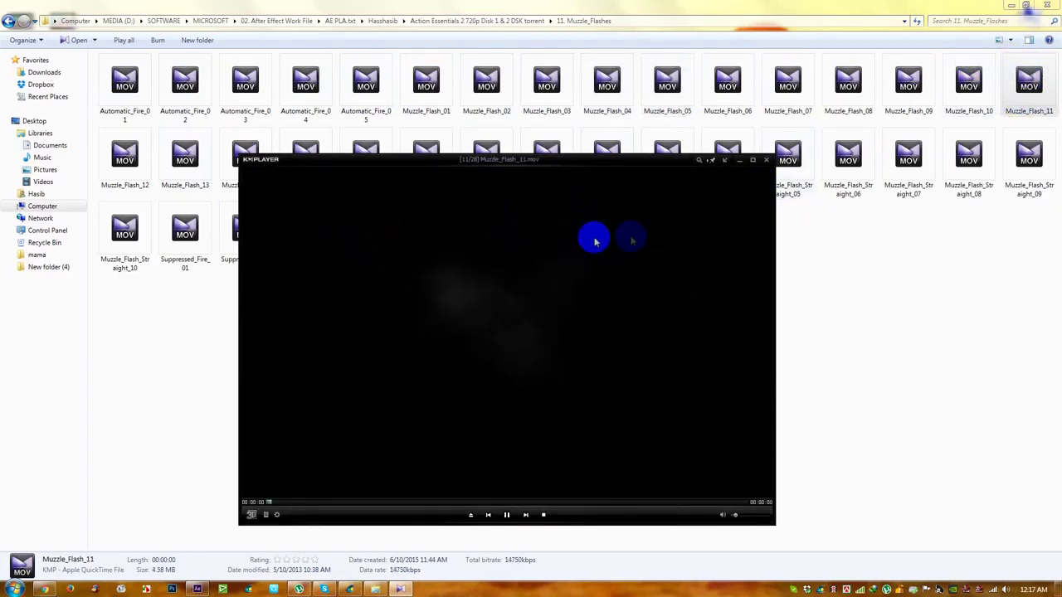
{"action": "left_click_drag", "start_coordinate": [592, 238], "coordinate": [580, 280]}
{"action": "double_click", "coordinate": [142, 175]}
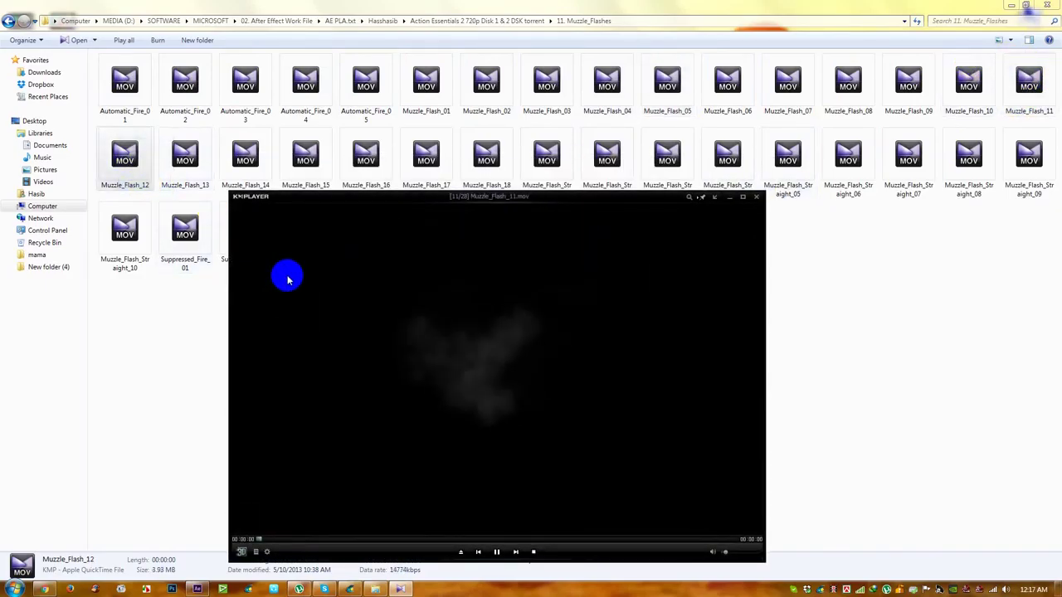
{"action": "left_click_drag", "start_coordinate": [177, 165], "coordinate": [262, 242]}
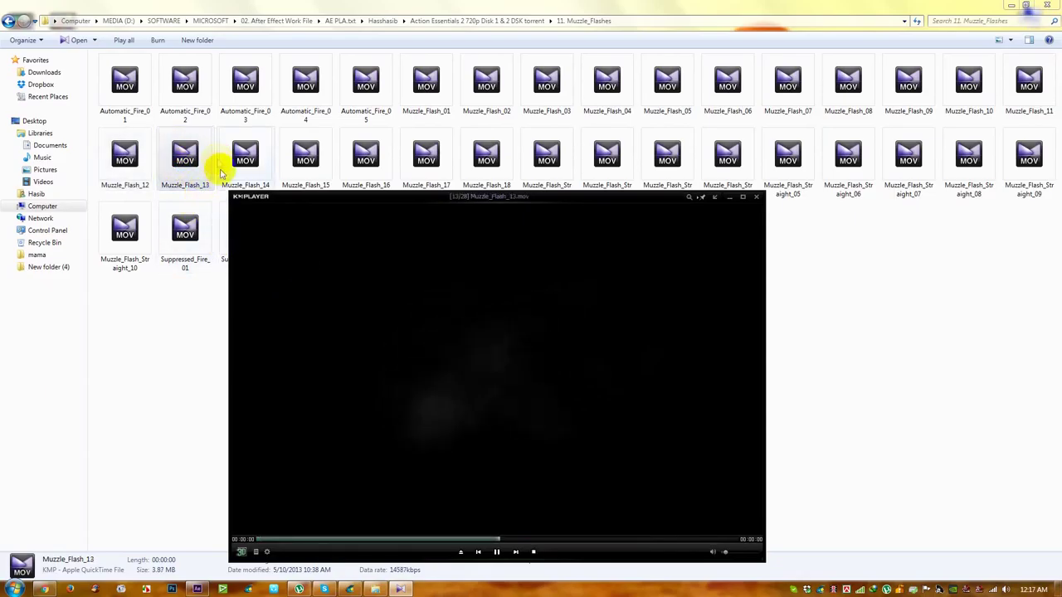
{"action": "left_click", "coordinate": [756, 199]}
{"action": "left_click", "coordinate": [197, 588]}
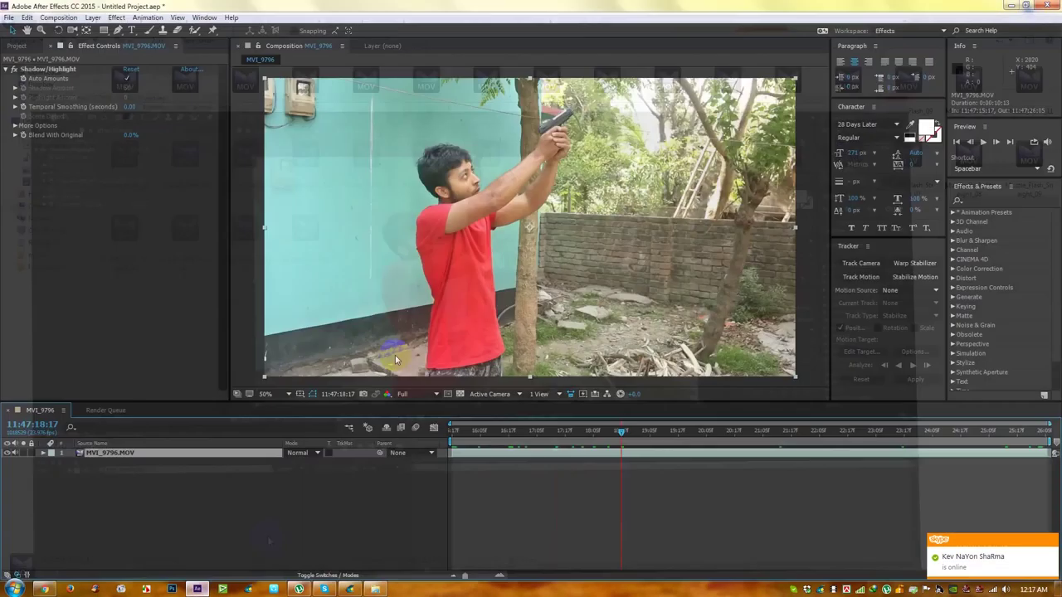
Import Muzzle_Flash_13.mov and place it above MVI_9796.MOV starting at the current frame.
{"action": "left_click", "coordinate": [1011, 7]}
{"action": "left_click_drag", "start_coordinate": [185, 172], "coordinate": [318, 336]}
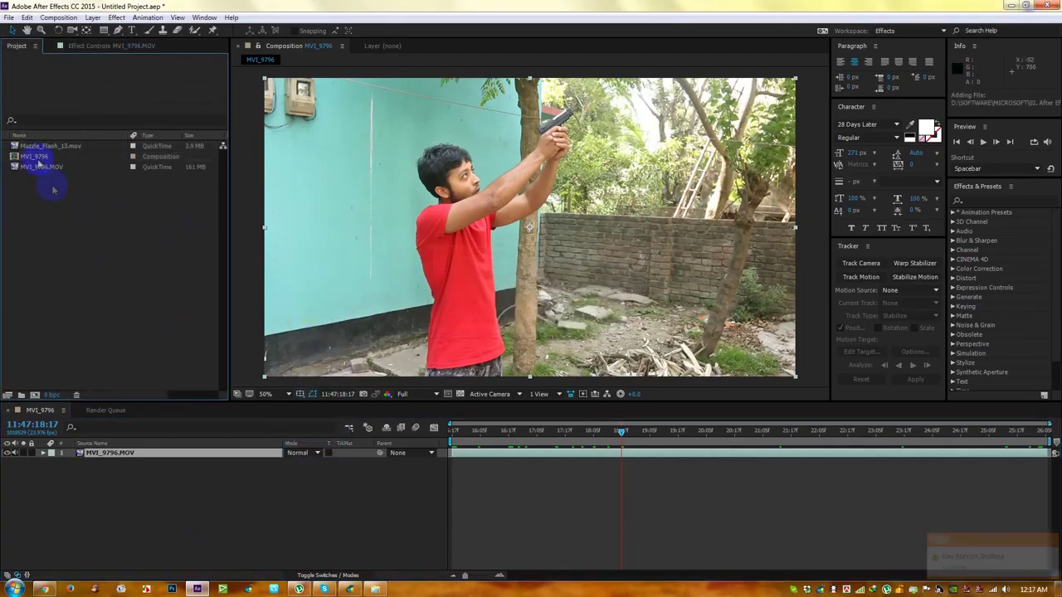
{"action": "left_click_drag", "start_coordinate": [35, 146], "coordinate": [569, 170]}
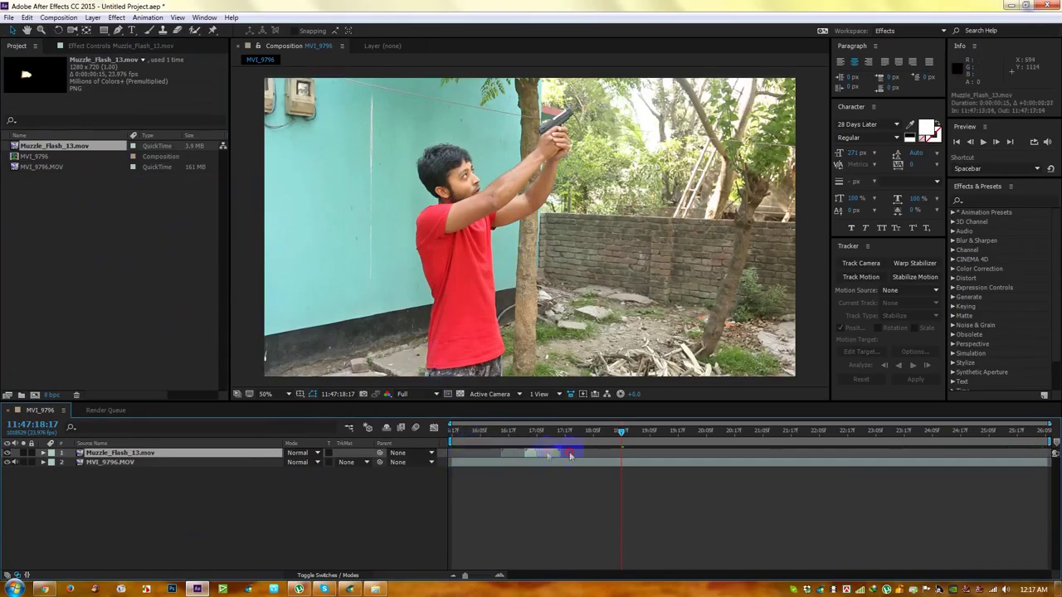
{"action": "left_click", "coordinate": [636, 453]}
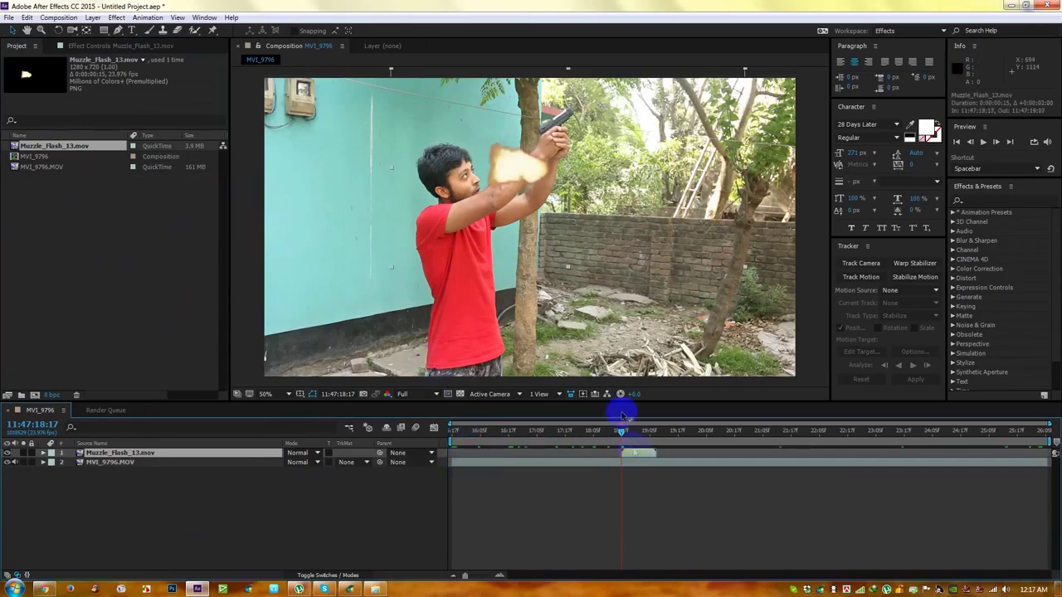
{"action": "scroll", "coordinate": [514, 124], "scroll_direction": "up", "scroll_amount": 2}
{"action": "left_click_drag", "start_coordinate": [548, 130], "coordinate": [483, 346]}
{"action": "left_click_drag", "start_coordinate": [621, 436], "coordinate": [637, 434]}
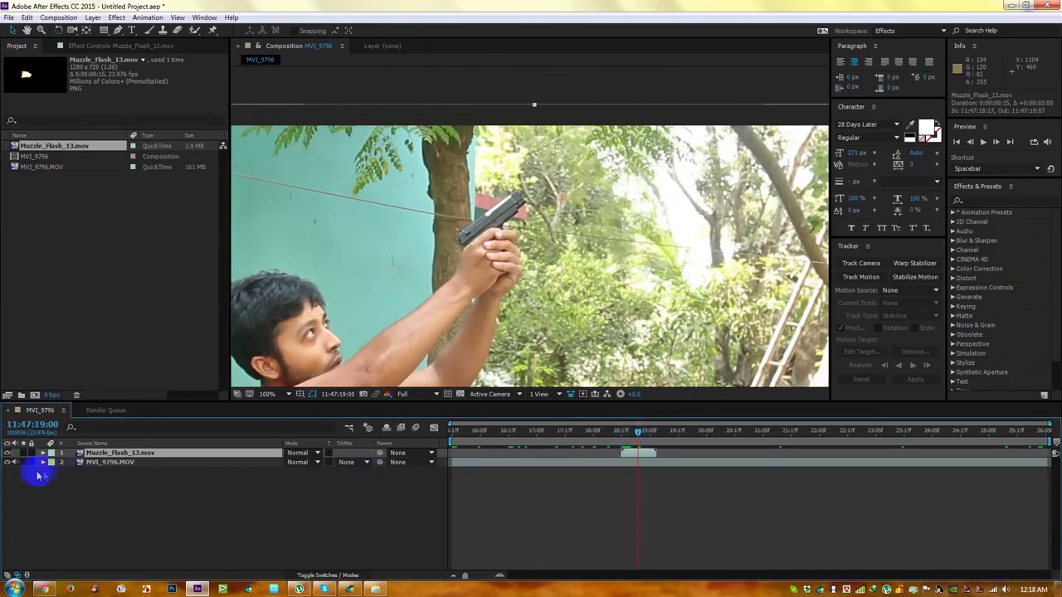
Reveal the footage's audio waveform and put the current time on the gunshot peak at 21:08.
{"action": "left_click", "coordinate": [41, 467]}
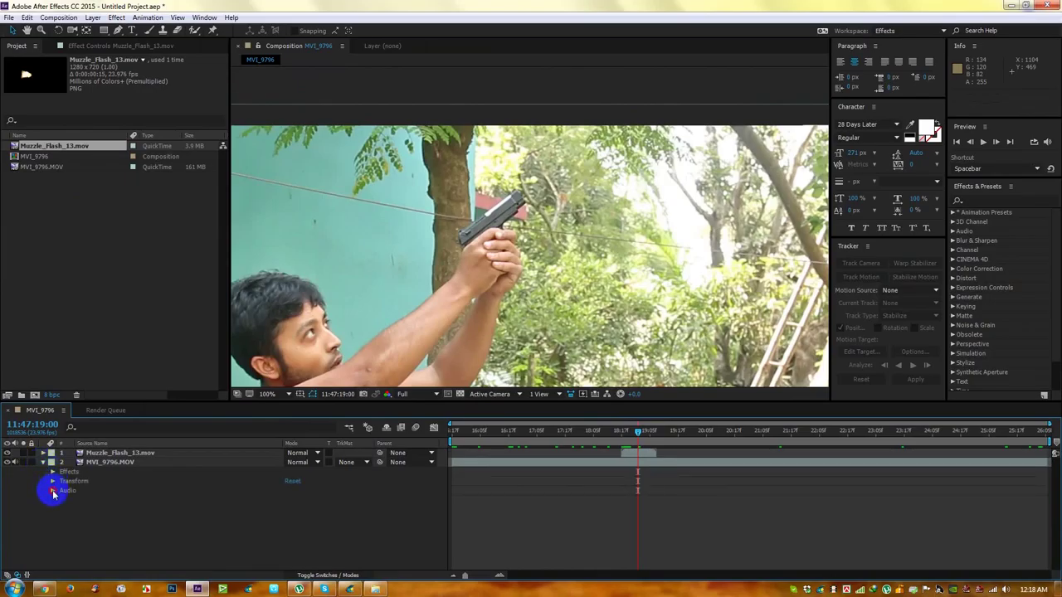
{"action": "left_click", "coordinate": [52, 491]}
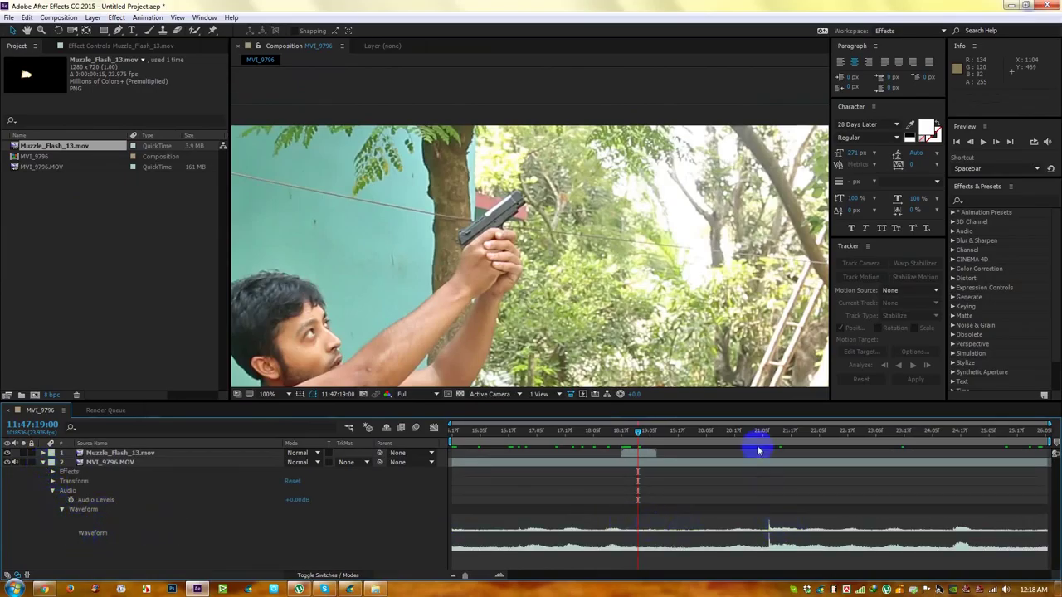
{"action": "left_click_drag", "start_coordinate": [764, 434], "coordinate": [767, 434]}
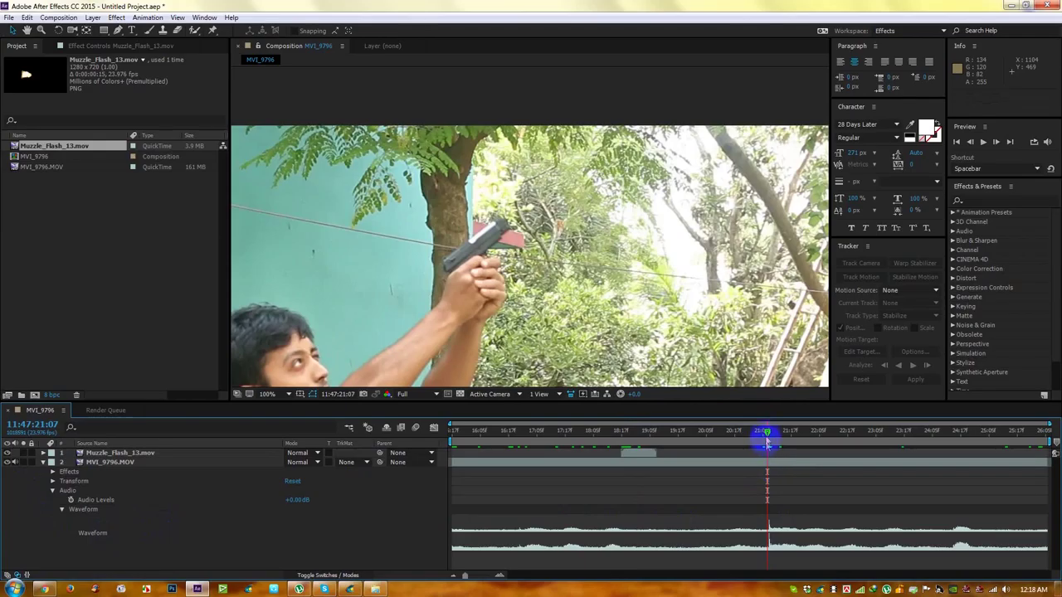
{"action": "left_click_drag", "start_coordinate": [767, 434], "coordinate": [768, 435]}
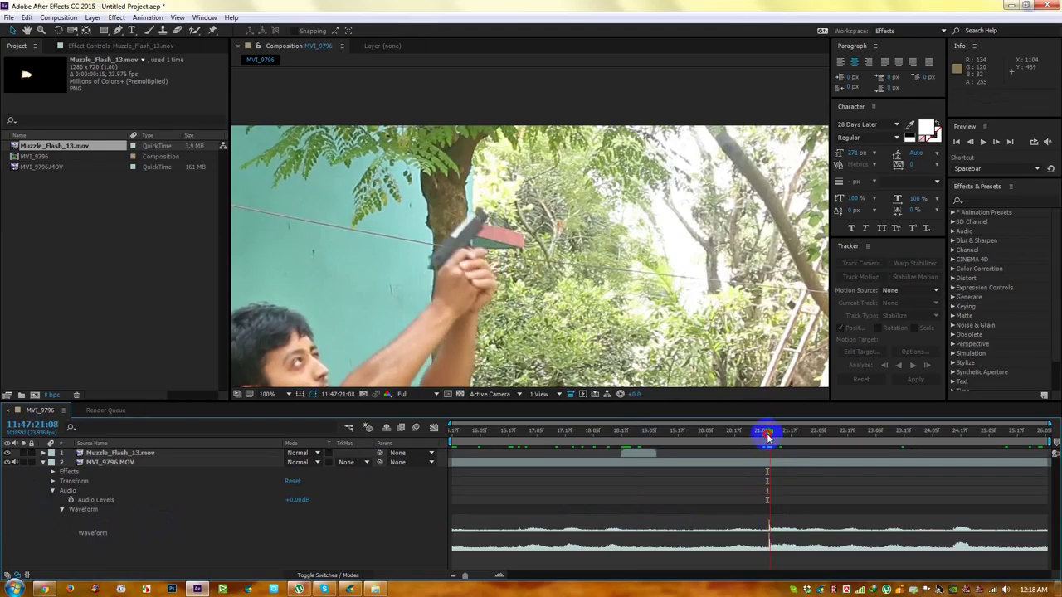
{"action": "left_click_drag", "start_coordinate": [779, 445], "coordinate": [752, 431]}
{"action": "left_click", "coordinate": [765, 526]}
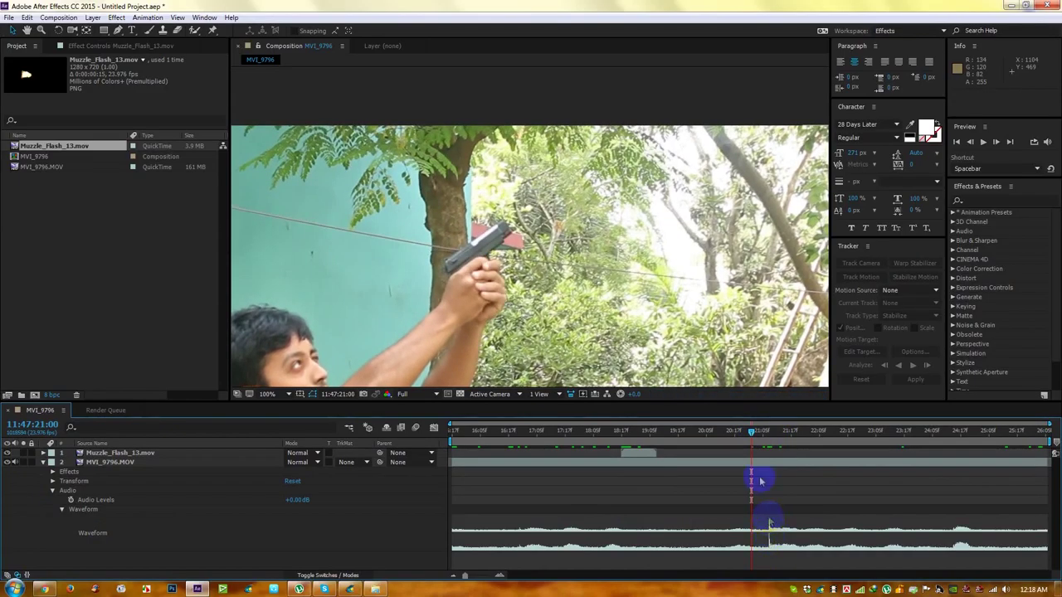
{"action": "left_click_drag", "start_coordinate": [751, 437], "coordinate": [768, 447]}
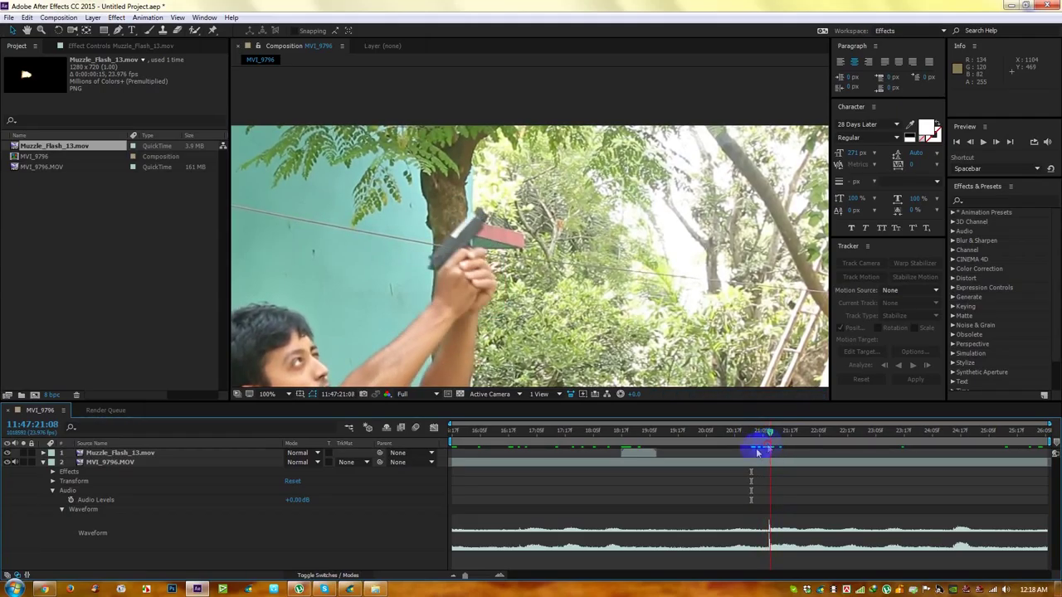
Slide the Muzzle_Flash_13 layer so it starts at the gunshot frame 11:47:21:08.
{"action": "left_click_drag", "start_coordinate": [637, 456], "coordinate": [780, 462]}
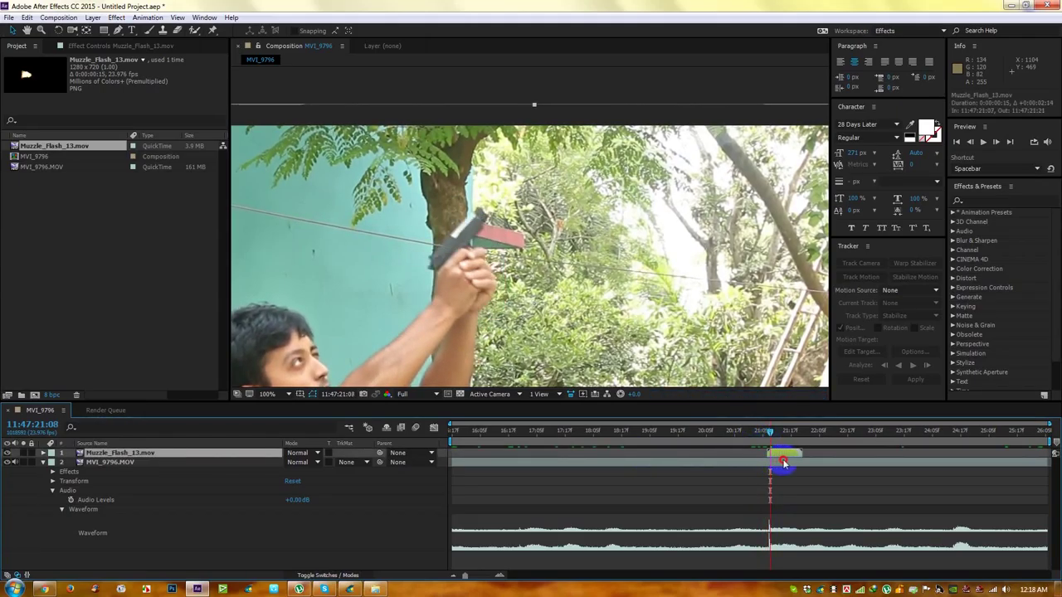
{"action": "scroll", "coordinate": [654, 383], "scroll_direction": "down", "scroll_amount": 4}
{"action": "scroll", "coordinate": [592, 349], "scroll_direction": "up", "scroll_amount": 2}
{"action": "left_click_drag", "start_coordinate": [776, 456], "coordinate": [780, 456]}
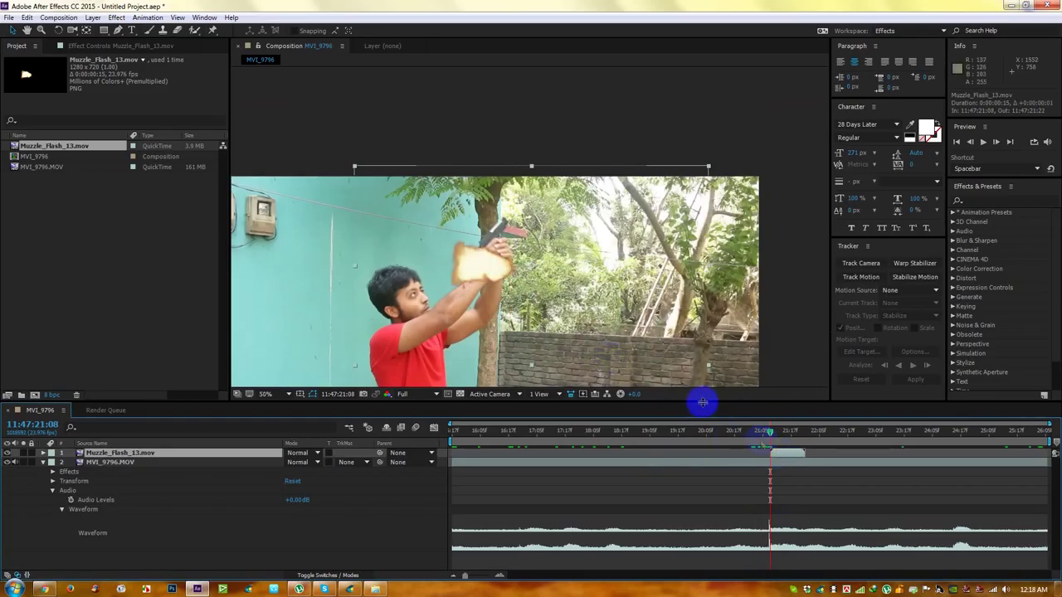
Move the muzzle flash toward the gun and scale it down to about 61.6%.
{"action": "scroll", "coordinate": [506, 233], "scroll_direction": "up", "scroll_amount": 2}
{"action": "left_click_drag", "start_coordinate": [433, 312], "coordinate": [513, 241]}
{"action": "scroll", "coordinate": [512, 240], "scroll_direction": "down", "scroll_amount": 2}
{"action": "left_click_drag", "start_coordinate": [389, 128], "coordinate": [401, 150]}
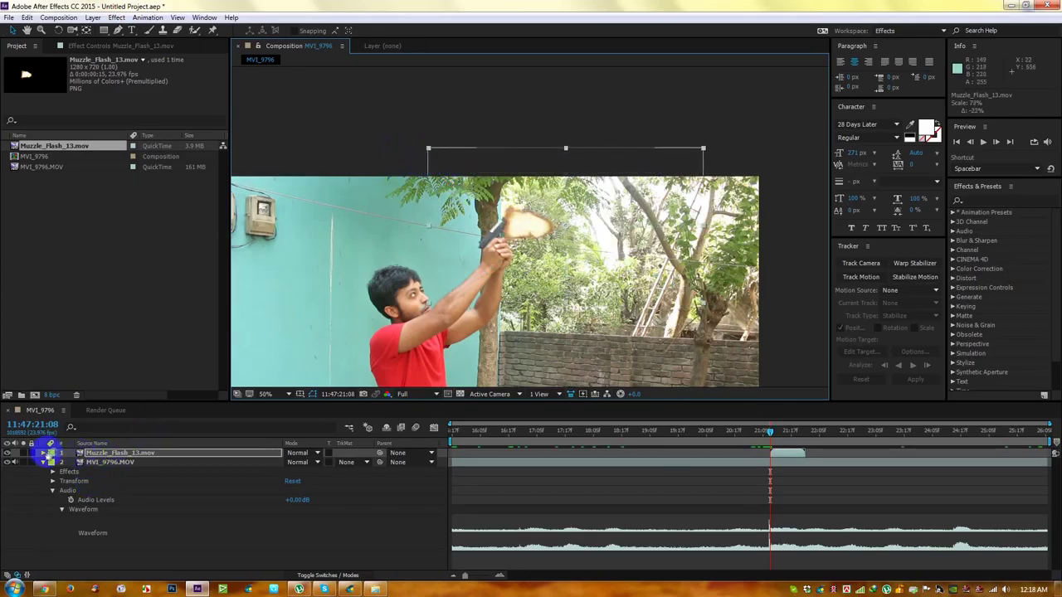
{"action": "left_click", "coordinate": [43, 453]}
{"action": "left_click", "coordinate": [52, 462]}
{"action": "left_click", "coordinate": [83, 490]}
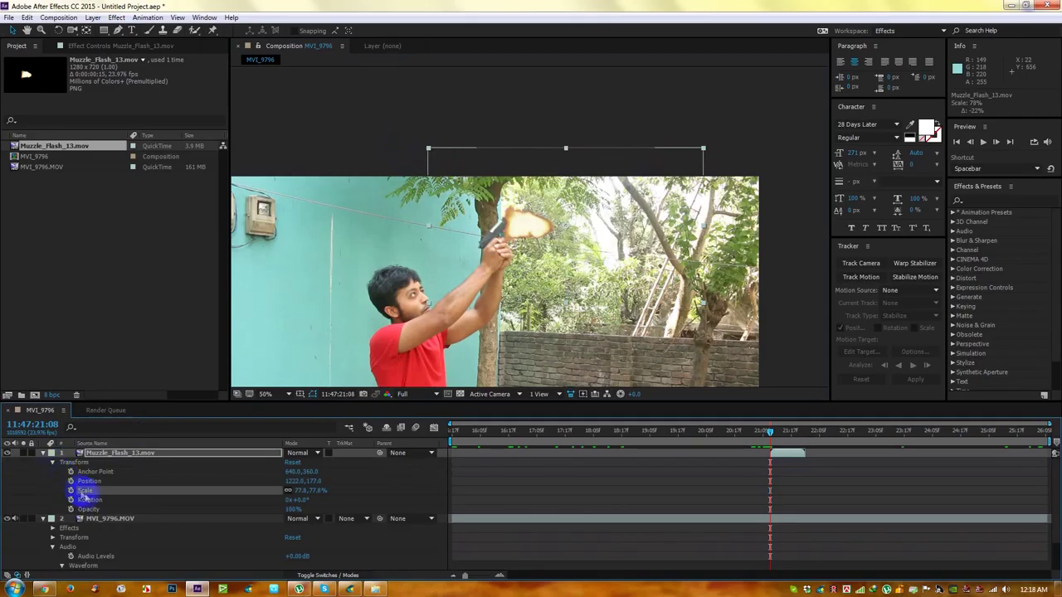
{"action": "left_click_drag", "start_coordinate": [296, 490], "coordinate": [289, 490]}
Rotate the flash to -56.9° and position it on the pistol's muzzle at 1998,19.
{"action": "key", "text": "period"}
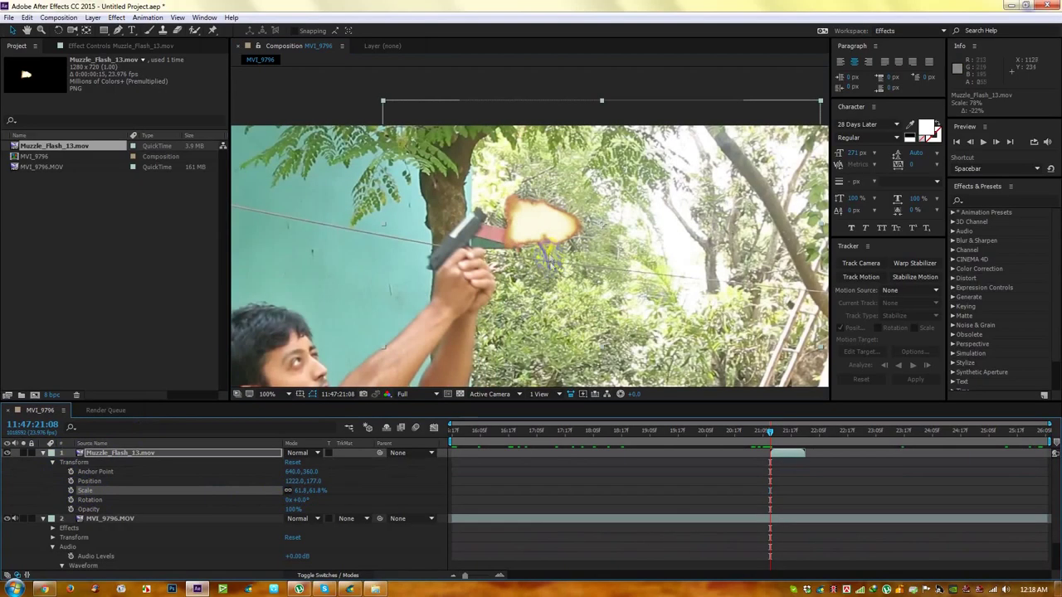
{"action": "left_click", "coordinate": [58, 31]}
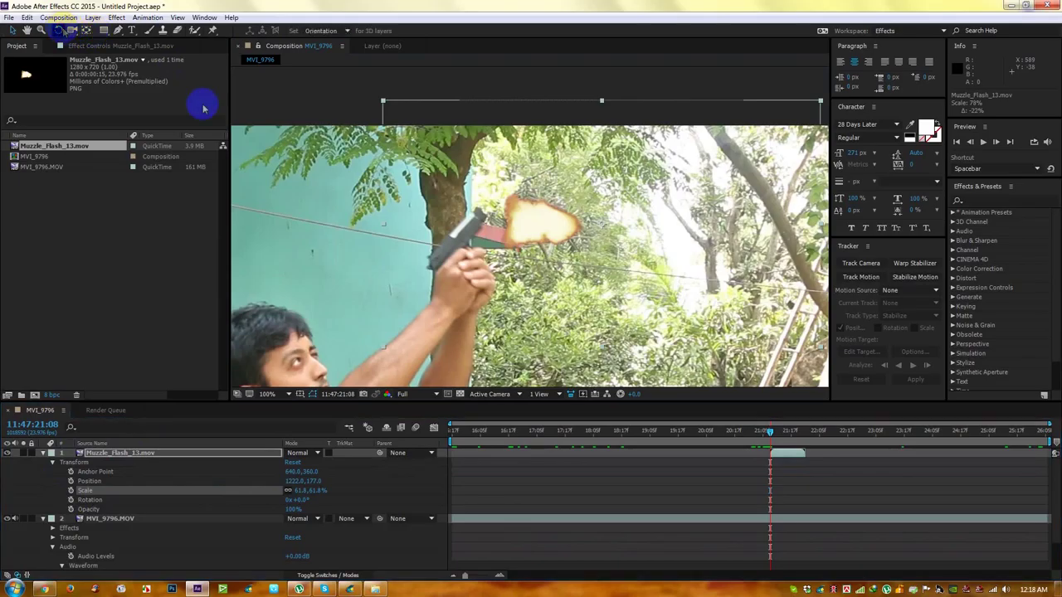
{"action": "left_click_drag", "start_coordinate": [531, 220], "coordinate": [544, 299]}
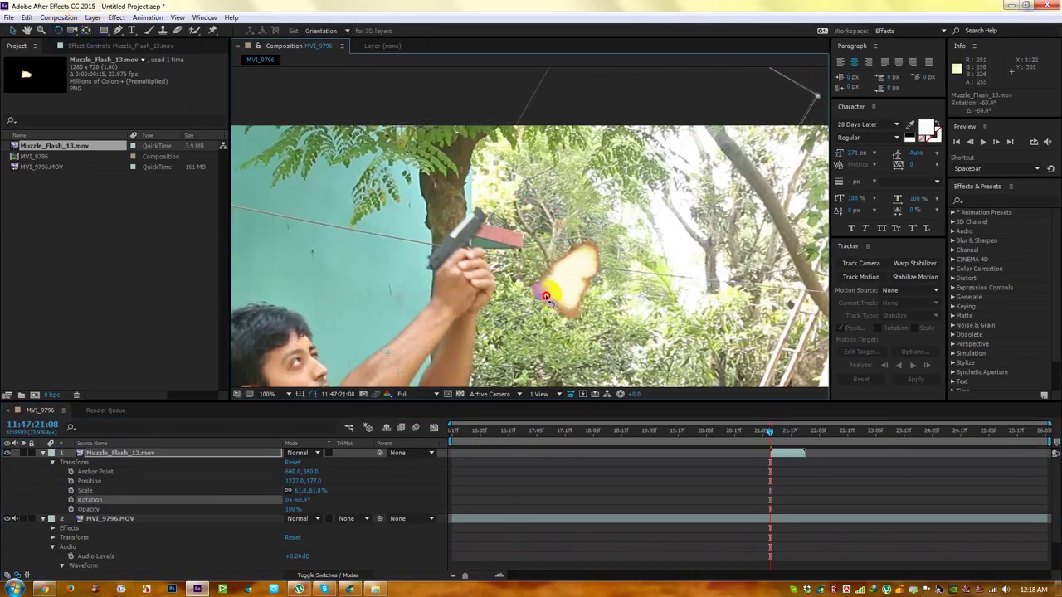
{"action": "left_click", "coordinate": [13, 30]}
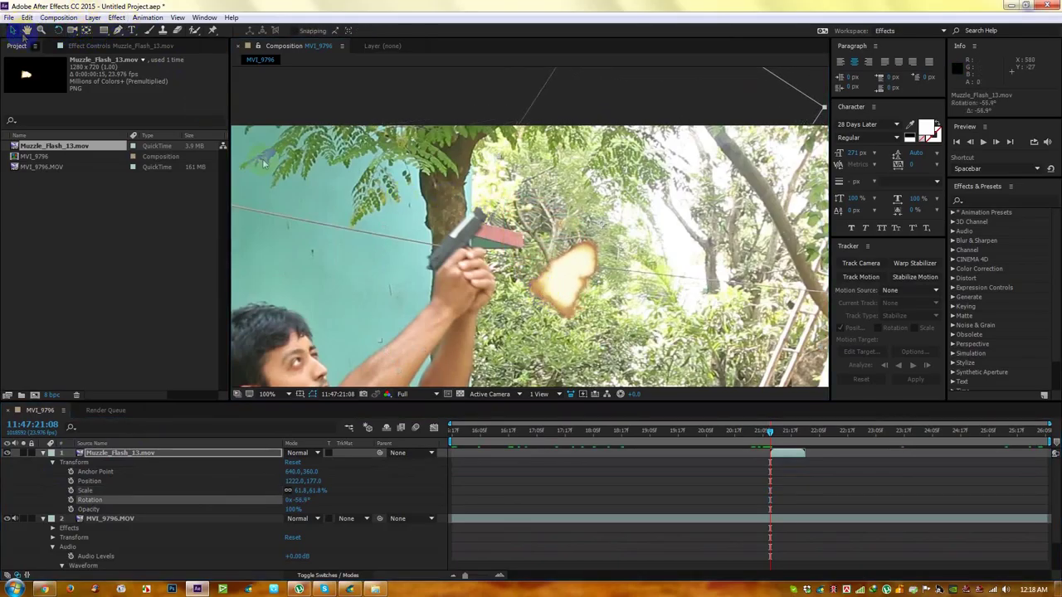
{"action": "left_click_drag", "start_coordinate": [569, 267], "coordinate": [499, 176]}
{"action": "left_click", "coordinate": [108, 453]}
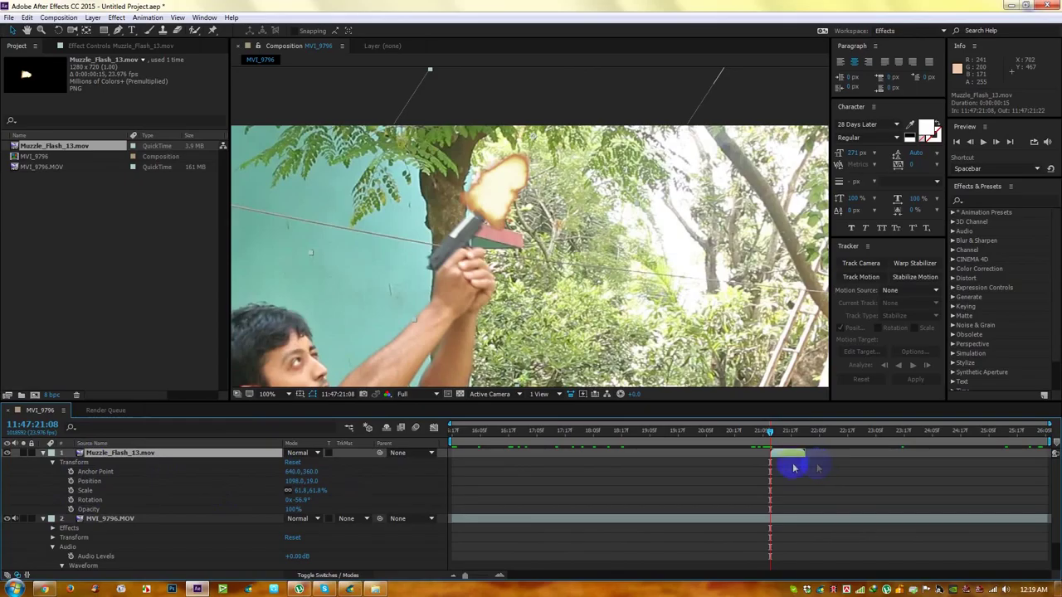
{"action": "scroll", "coordinate": [784, 463], "scroll_direction": "down", "scroll_amount": 2}
{"action": "left_click_drag", "start_coordinate": [769, 437], "coordinate": [768, 437]}
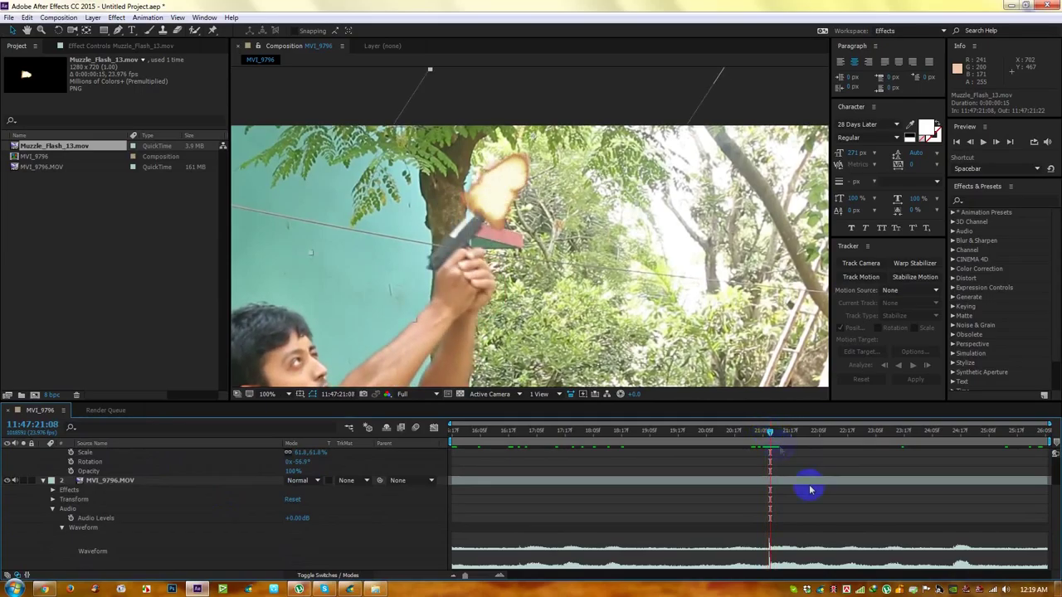
{"action": "scroll", "coordinate": [811, 491], "scroll_direction": "up", "scroll_amount": 2}
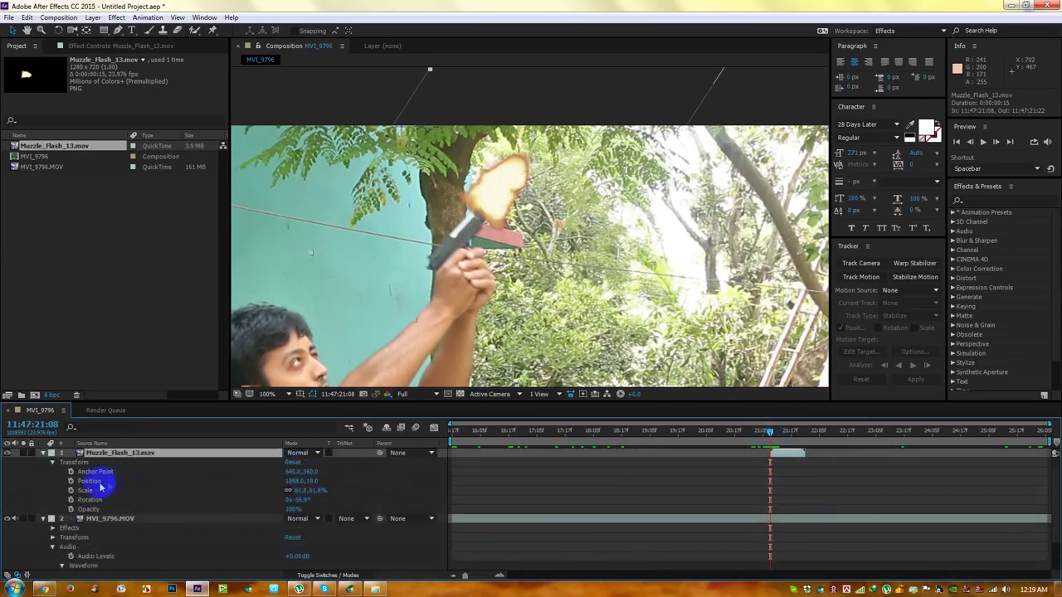
Add a Position keyframe, then try starting the flash at 21:07 and reposition it.
{"action": "left_click", "coordinate": [70, 481]}
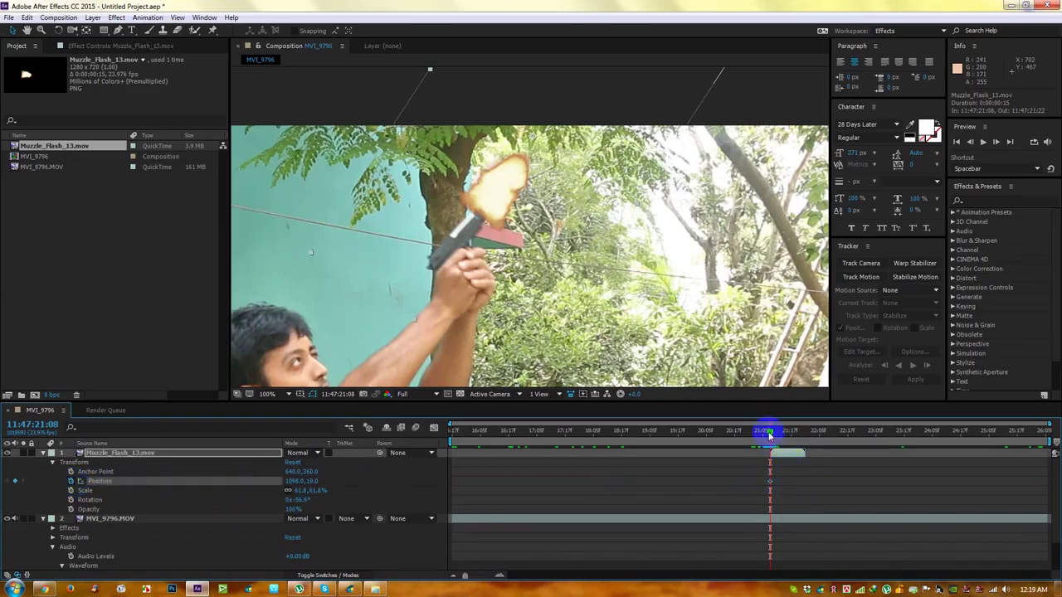
{"action": "left_click_drag", "start_coordinate": [767, 432], "coordinate": [769, 432]}
{"action": "left_click_drag", "start_coordinate": [464, 575], "coordinate": [495, 578]}
{"action": "mouse_move", "coordinate": [753, 433]}
{"action": "left_mouse_down"}
{"action": "mouse_move", "coordinate": [771, 436]}
{"action": "mouse_move", "coordinate": [724, 429]}
{"action": "mouse_move", "coordinate": [749, 438]}
{"action": "left_mouse_up"}
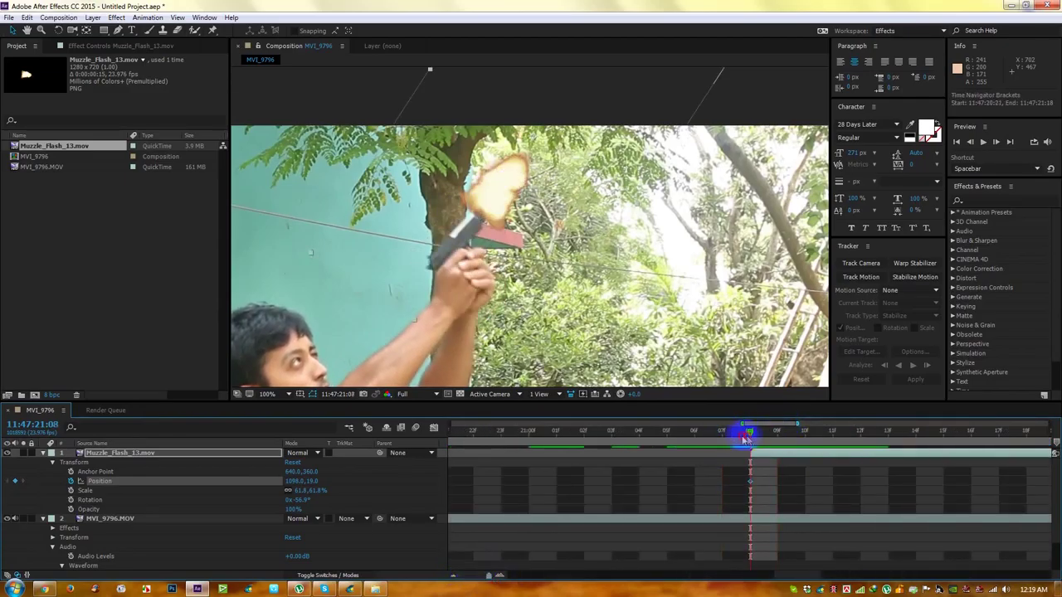
{"action": "key", "text": "Page_Up"}
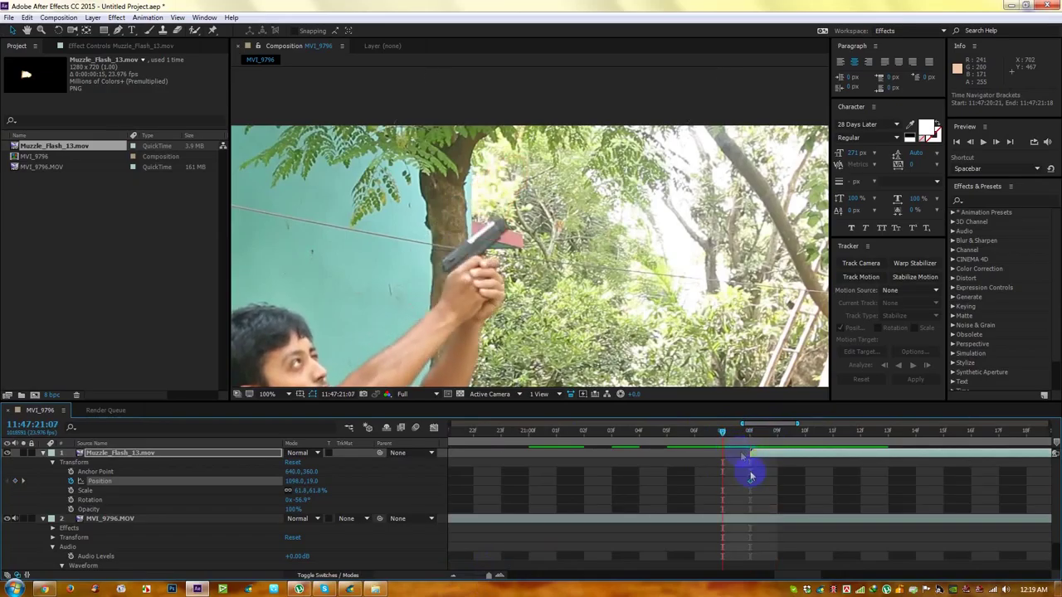
{"action": "left_click_drag", "start_coordinate": [756, 458], "coordinate": [737, 455]}
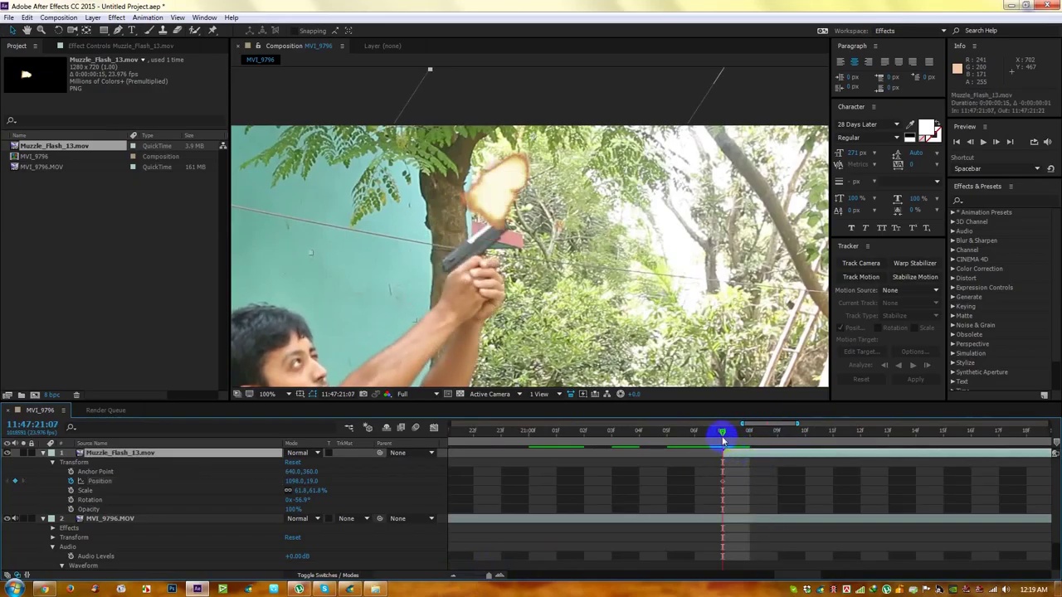
{"action": "left_click_drag", "start_coordinate": [501, 187], "coordinate": [524, 197]}
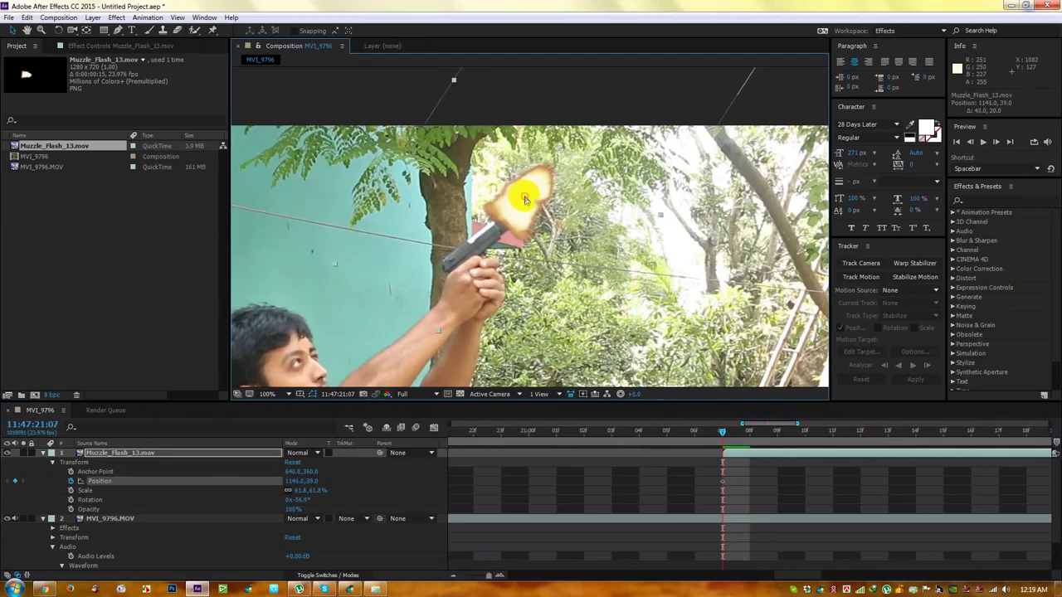
Try tilting the flash to about -43°, then undo and restore its start to 21:08.
{"action": "left_click", "coordinate": [59, 29]}
{"action": "mouse_move", "coordinate": [489, 187]}
{"action": "left_mouse_down"}
{"action": "mouse_move", "coordinate": [507, 190]}
{"action": "mouse_move", "coordinate": [498, 196]}
{"action": "left_mouse_up"}
{"action": "left_click", "coordinate": [12, 30]}
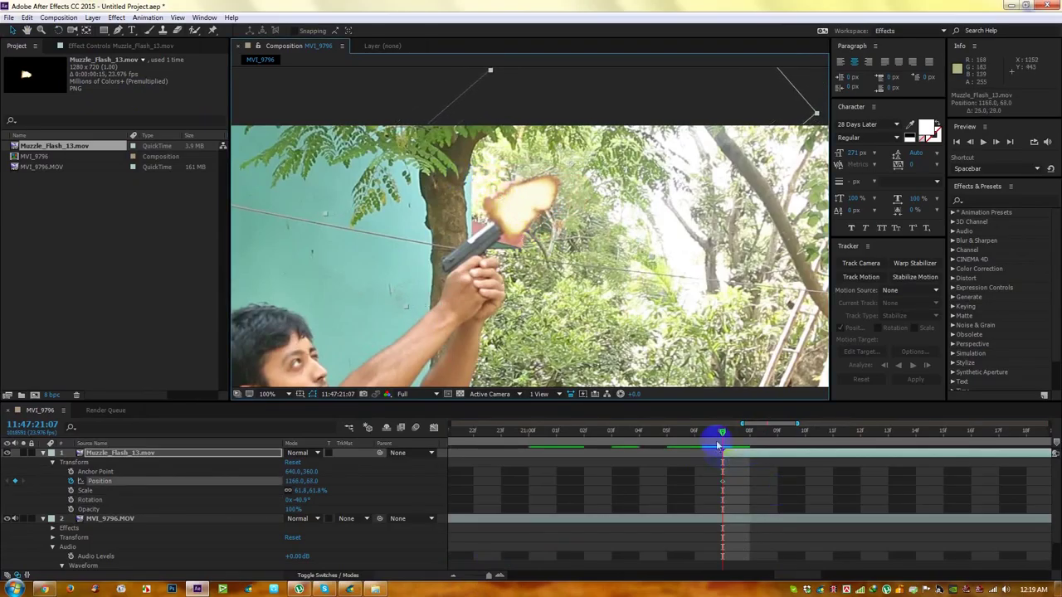
{"action": "left_click_drag", "start_coordinate": [721, 433], "coordinate": [749, 455]}
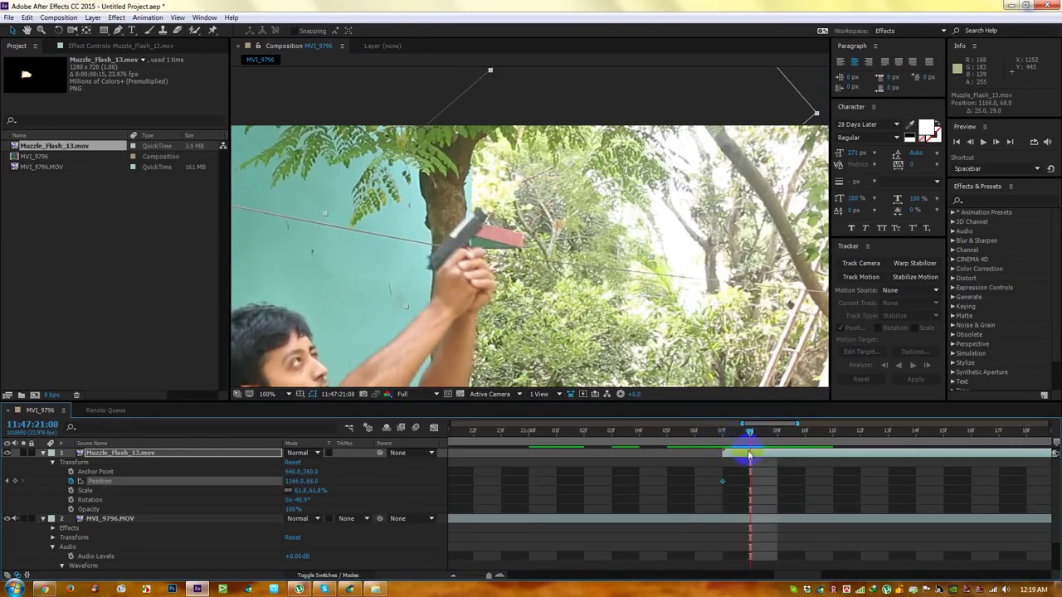
{"action": "key", "text": "Page_Up"}
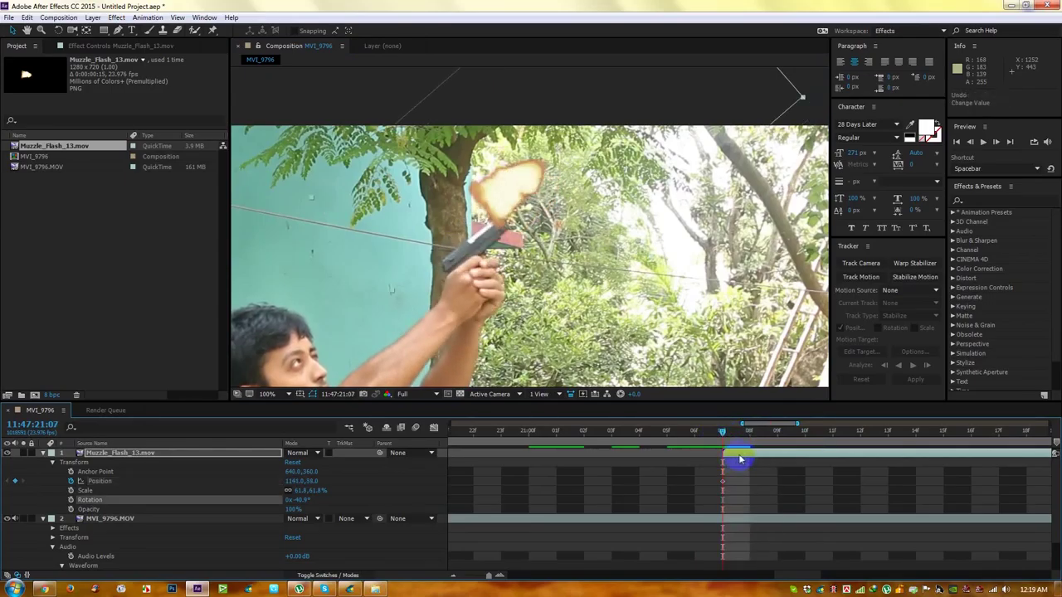
{"action": "key", "text": "ctrl+z"}
{"action": "left_click_drag", "start_coordinate": [741, 458], "coordinate": [768, 456]}
Preview the shot and nudge the flash onto the muzzle at 1103,22.
{"action": "key", "text": "space"}
{"action": "key", "text": "space"}
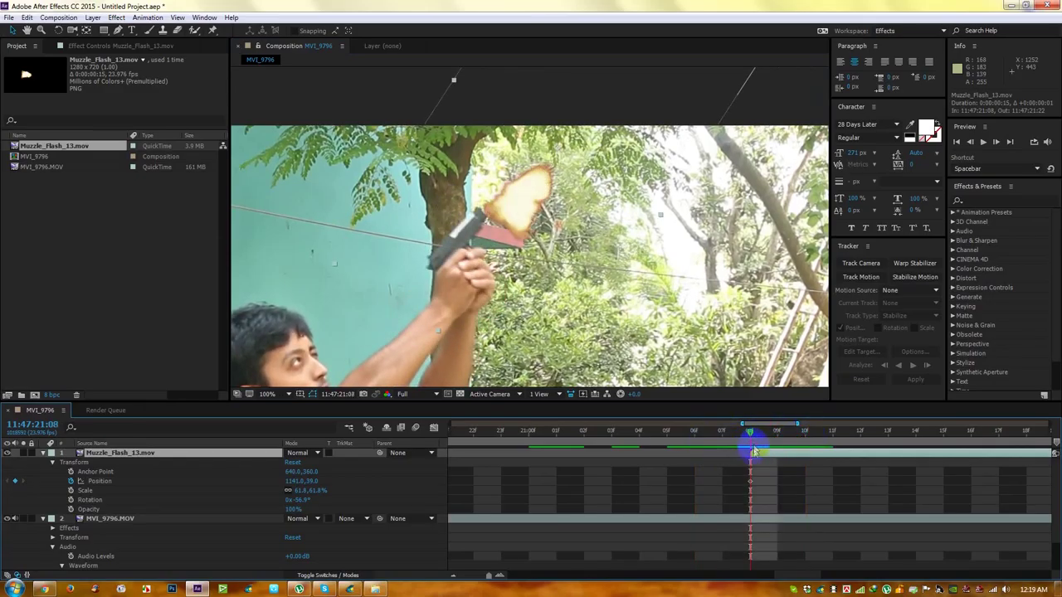
{"action": "mouse_move", "coordinate": [755, 456]}
{"action": "left_mouse_down"}
{"action": "mouse_move", "coordinate": [731, 455]}
{"action": "mouse_move", "coordinate": [750, 462]}
{"action": "left_mouse_up"}
{"action": "left_click_drag", "start_coordinate": [531, 212], "coordinate": [506, 199]}
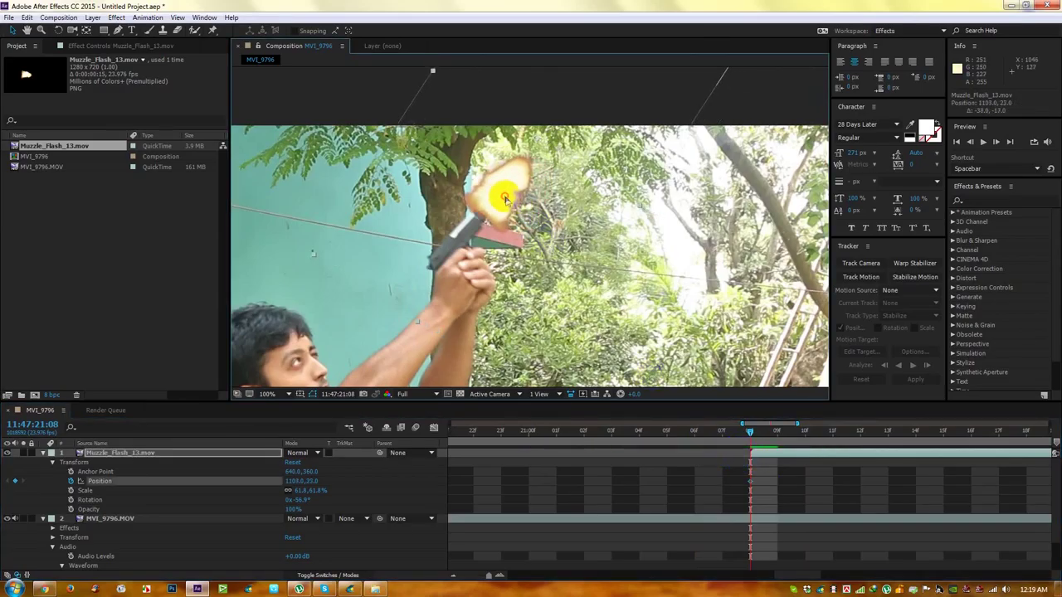
{"action": "left_click_drag", "start_coordinate": [746, 429], "coordinate": [777, 429]}
{"action": "left_click_drag", "start_coordinate": [838, 463], "coordinate": [757, 454]}
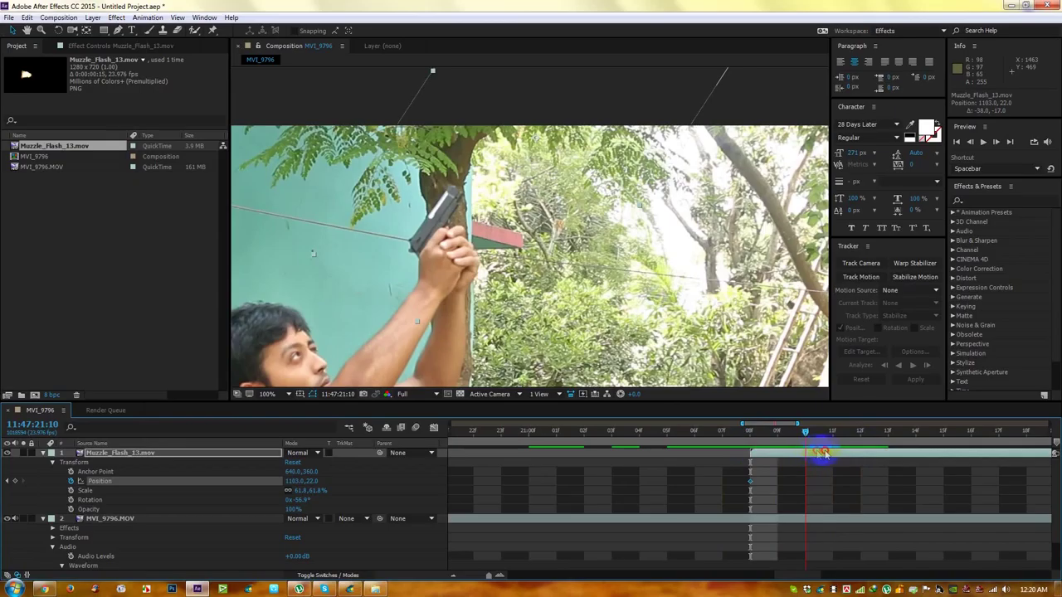
{"action": "left_click", "coordinate": [862, 455]}
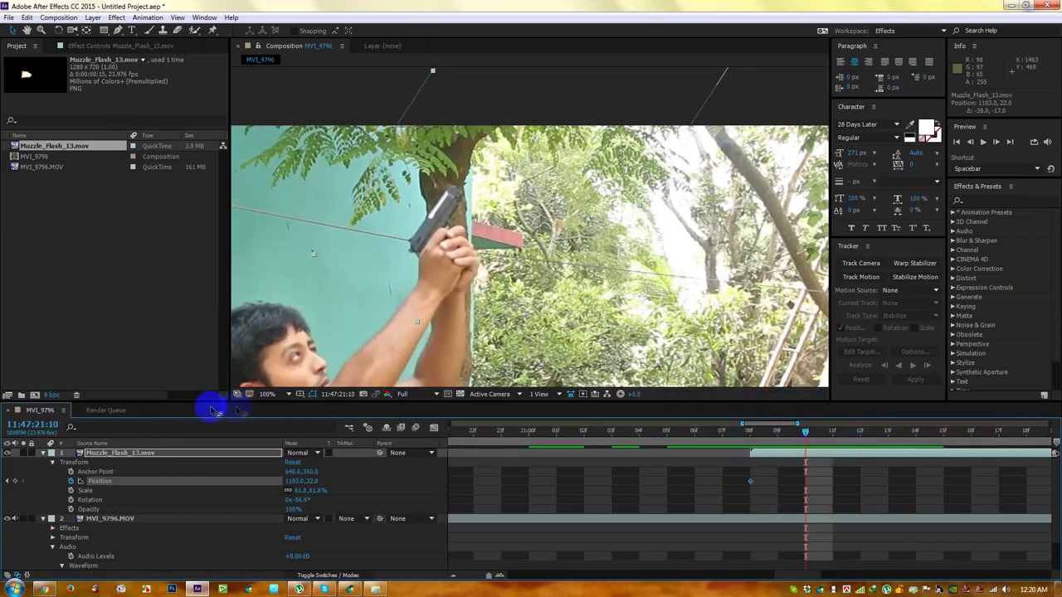
Collapse the flash and footage layers' property lists and show the Switches columns in the timeline.
{"action": "left_click", "coordinate": [48, 454]}
{"action": "left_click", "coordinate": [43, 462]}
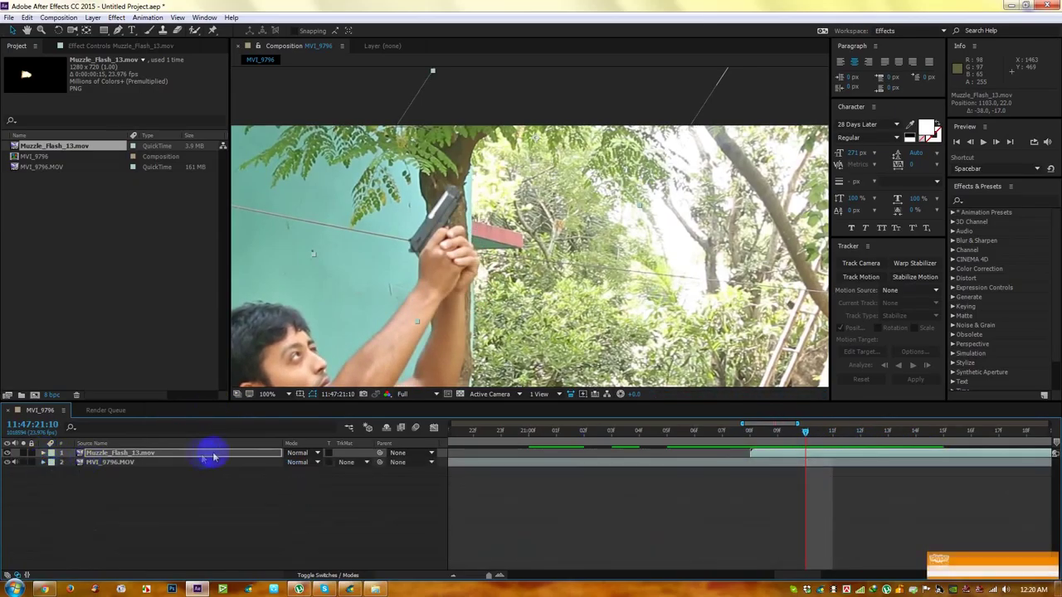
{"action": "left_click", "coordinate": [297, 452]}
{"action": "left_click", "coordinate": [278, 454]}
{"action": "left_click", "coordinate": [299, 454]}
{"action": "left_click", "coordinate": [270, 455]}
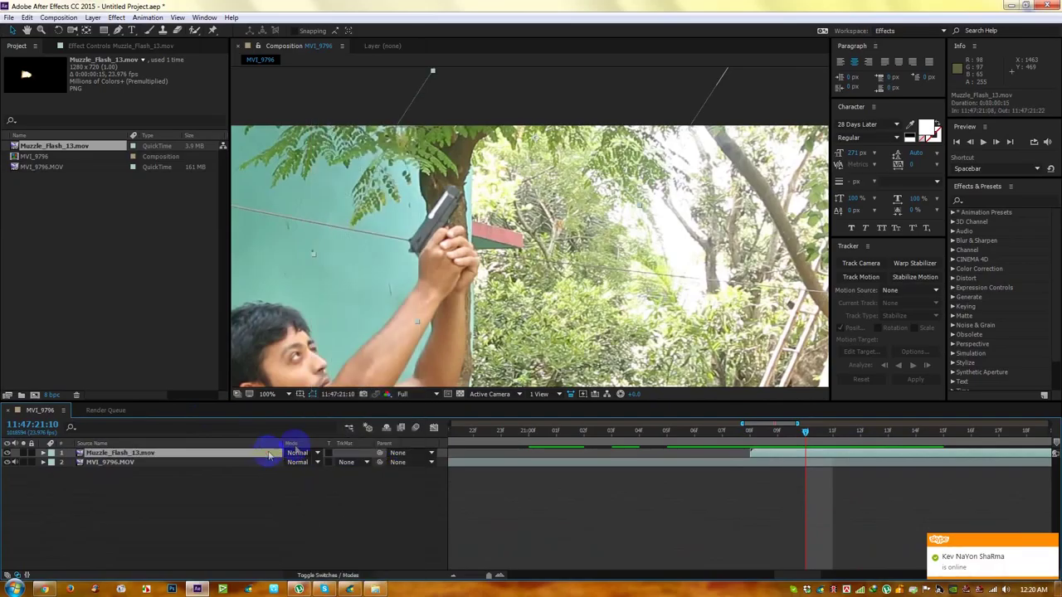
{"action": "left_click", "coordinate": [324, 574]}
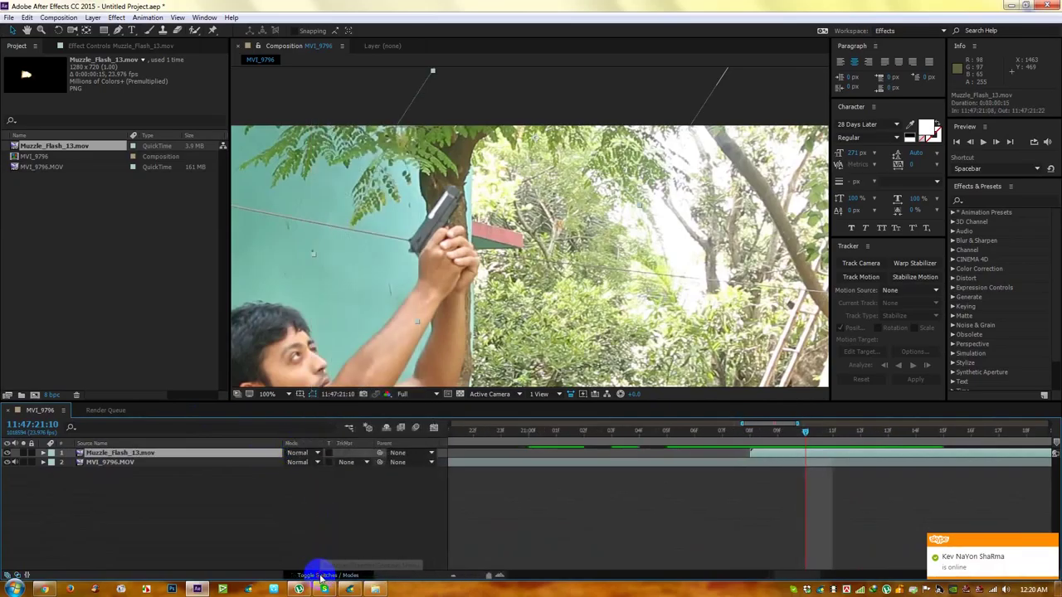
Set Muzzle_Flash_13.mov's blending mode to Add and scrub to review the flash over the footage.
{"action": "left_click", "coordinate": [324, 575]}
{"action": "left_click", "coordinate": [301, 453]}
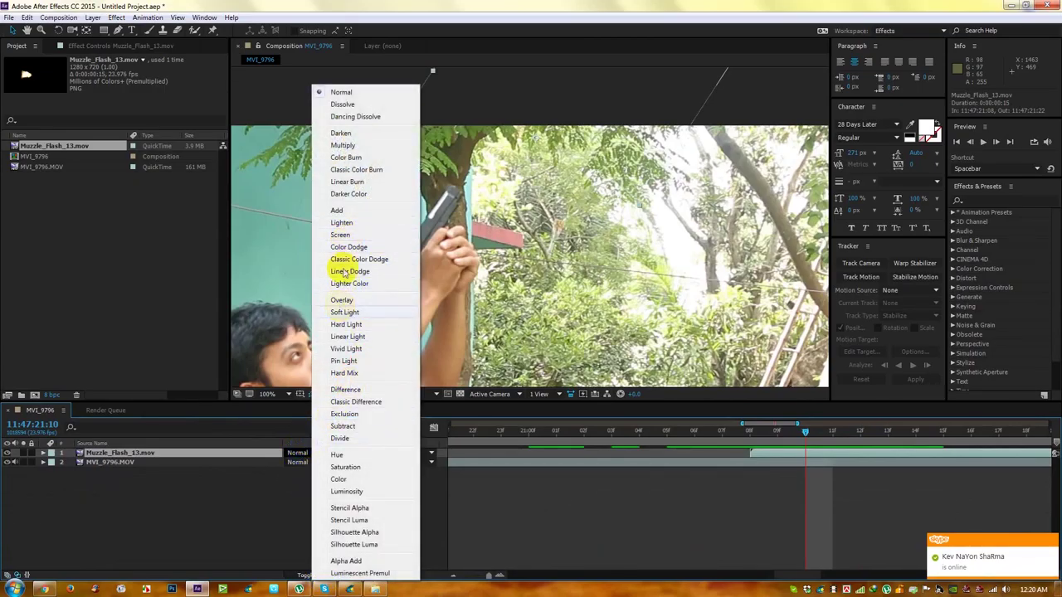
{"action": "left_click", "coordinate": [338, 210]}
{"action": "left_click_drag", "start_coordinate": [798, 438], "coordinate": [777, 438]}
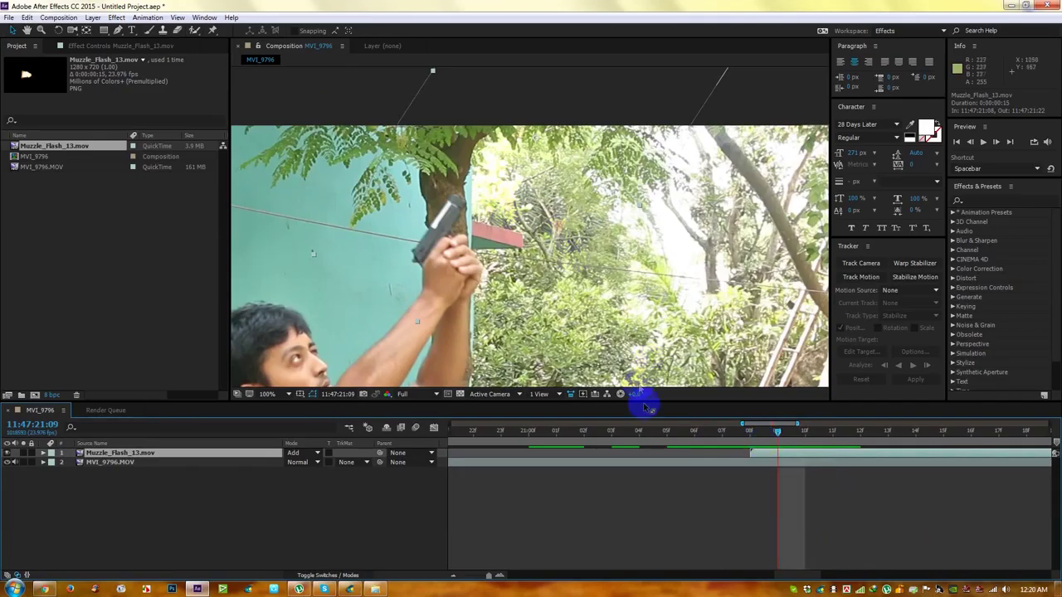
Move the muzzle flash up-left to 1032,24, adding a second Position keyframe.
{"action": "left_click", "coordinate": [45, 453]}
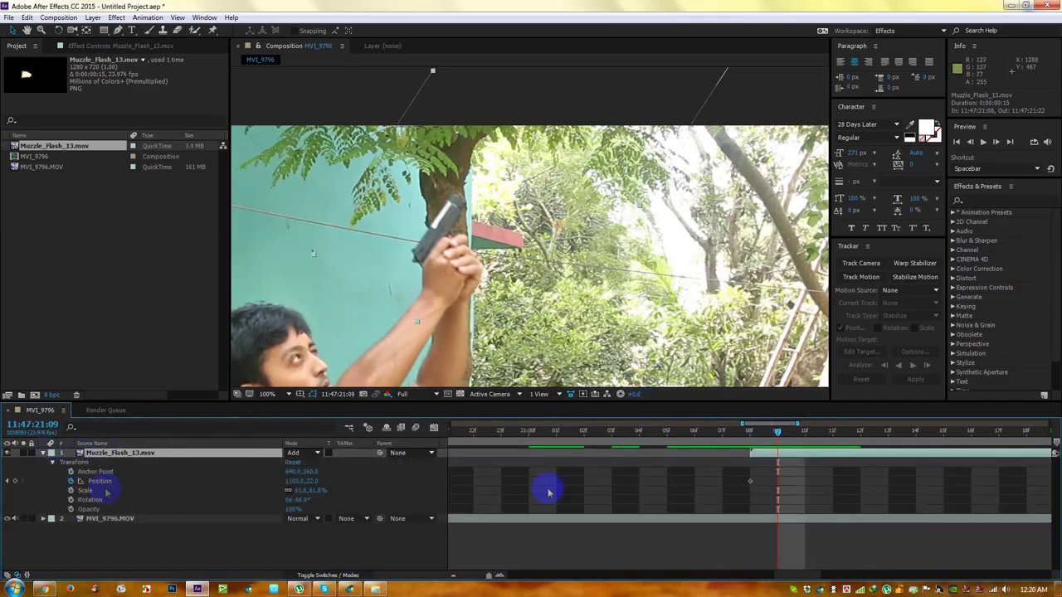
{"action": "left_click_drag", "start_coordinate": [502, 199], "coordinate": [452, 189]}
{"action": "left_click_drag", "start_coordinate": [777, 437], "coordinate": [833, 469]}
Zoom the timeline and scrub to 11:47:23:04, where the second shot fires.
{"action": "scroll", "coordinate": [667, 259], "scroll_direction": "down", "scroll_amount": 2}
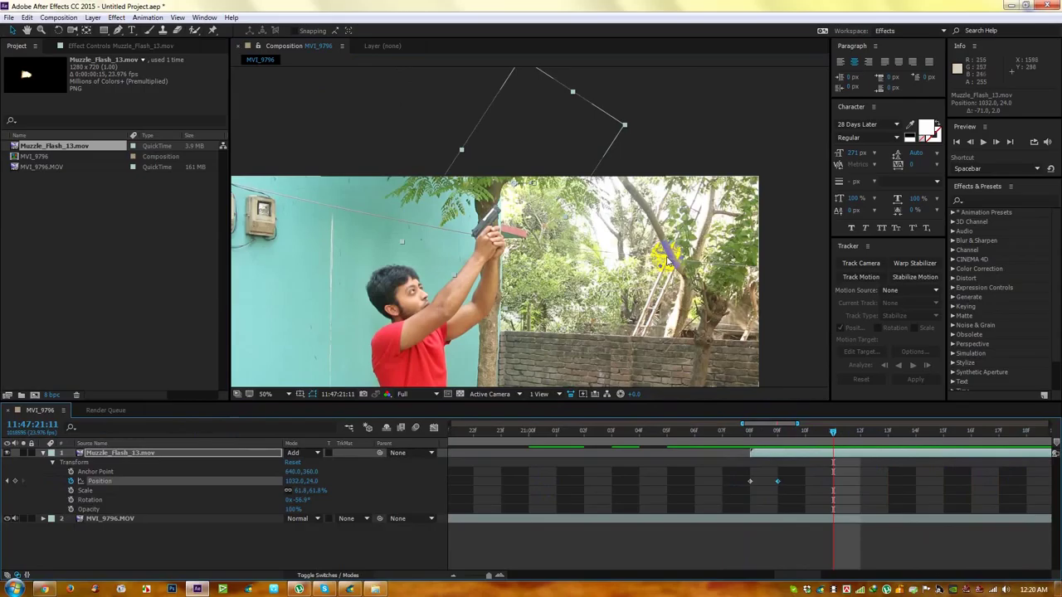
{"action": "left_click_drag", "start_coordinate": [491, 575], "coordinate": [467, 572]}
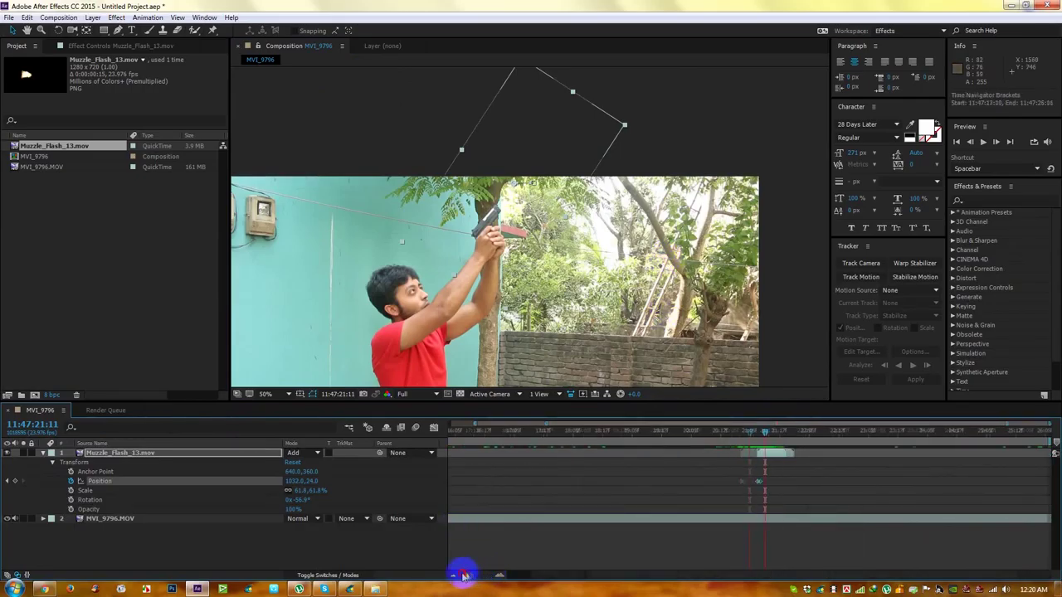
{"action": "left_click_drag", "start_coordinate": [776, 442], "coordinate": [901, 450]}
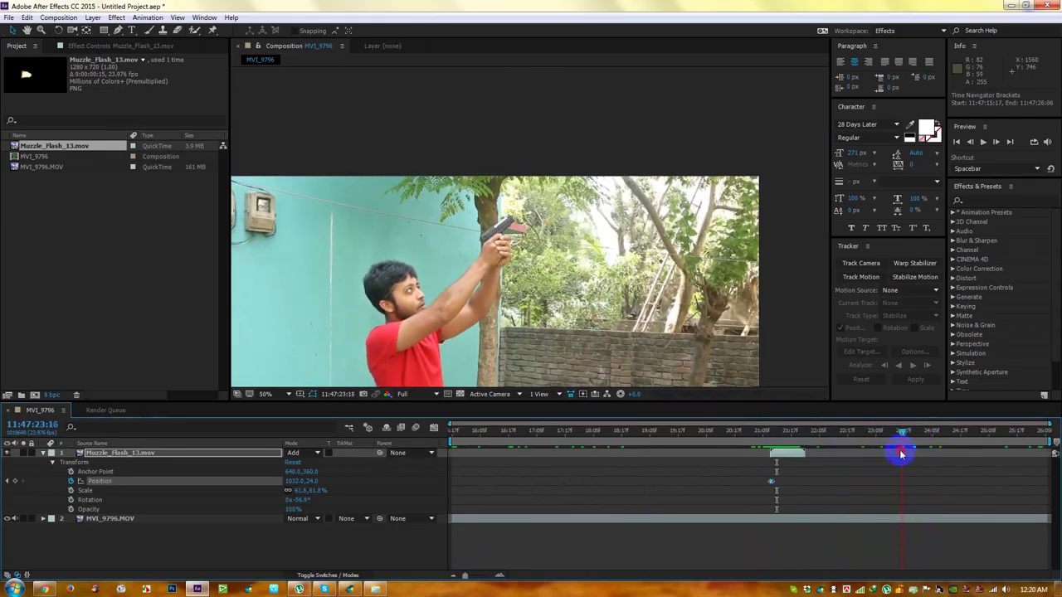
{"action": "left_click_drag", "start_coordinate": [475, 576], "coordinate": [487, 577]}
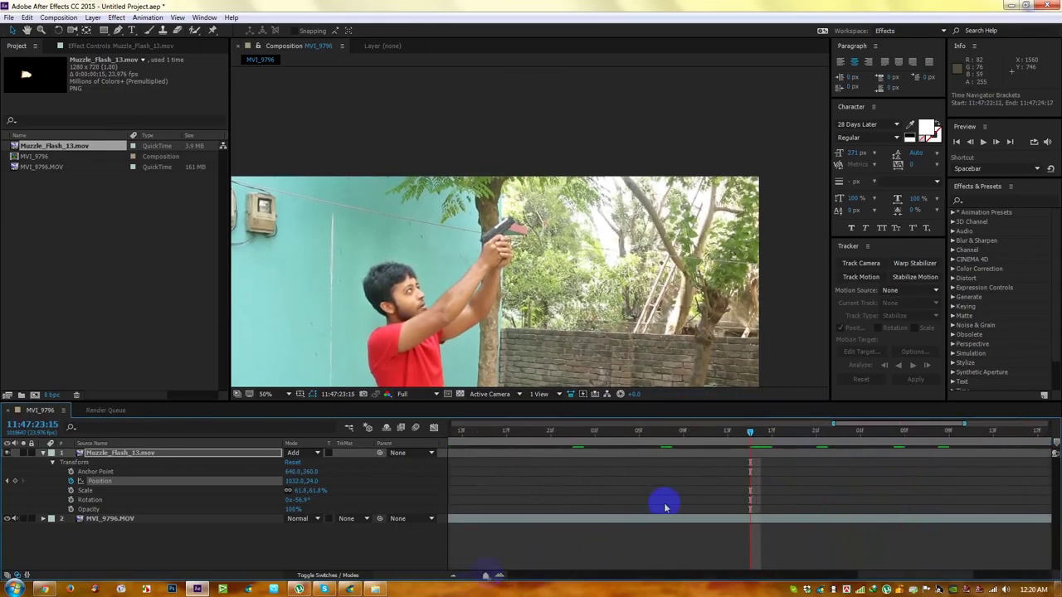
{"action": "left_click_drag", "start_coordinate": [768, 435], "coordinate": [965, 462]}
{"action": "left_click_drag", "start_coordinate": [485, 575], "coordinate": [471, 575]}
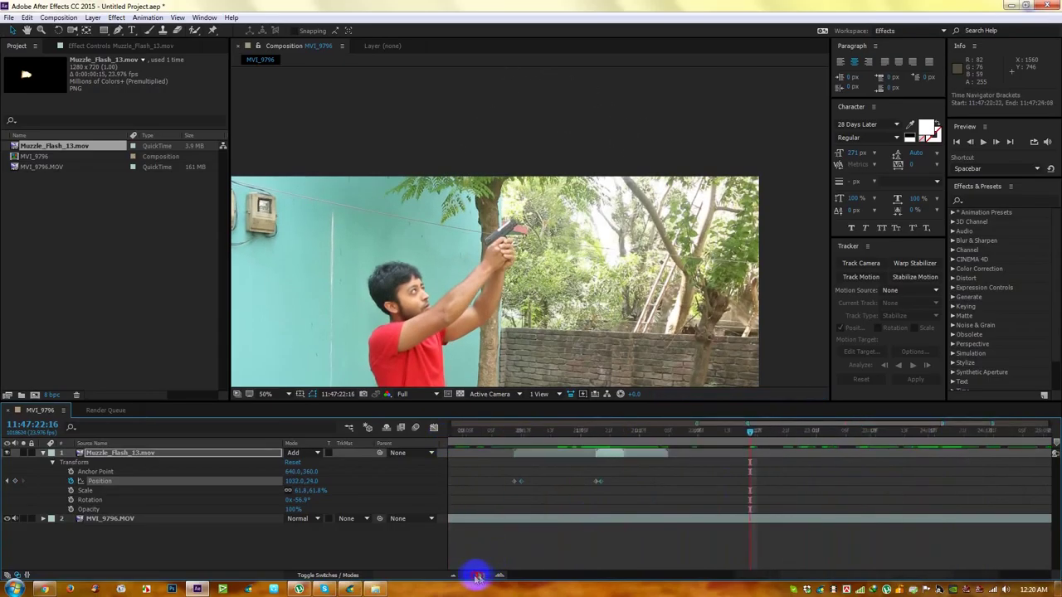
{"action": "mouse_move", "coordinate": [820, 434]}
{"action": "left_mouse_down"}
{"action": "mouse_move", "coordinate": [865, 434]}
{"action": "mouse_move", "coordinate": [801, 431]}
{"action": "mouse_move", "coordinate": [834, 429]}
{"action": "mouse_move", "coordinate": [810, 428]}
{"action": "mouse_move", "coordinate": [824, 429]}
{"action": "left_mouse_up"}
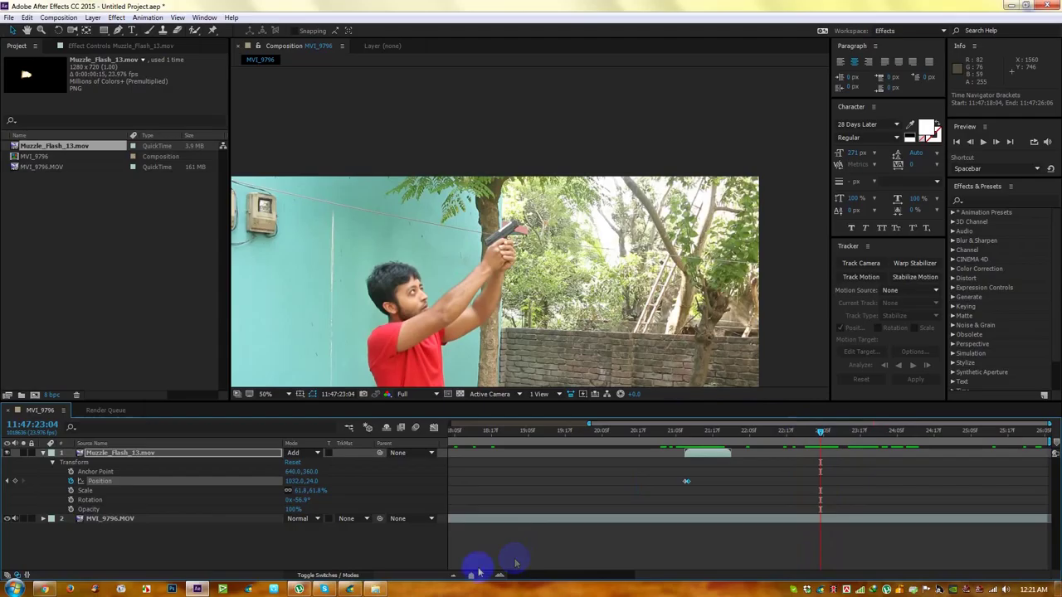
{"action": "left_click_drag", "start_coordinate": [472, 578], "coordinate": [483, 576]}
{"action": "left_click", "coordinate": [465, 457]}
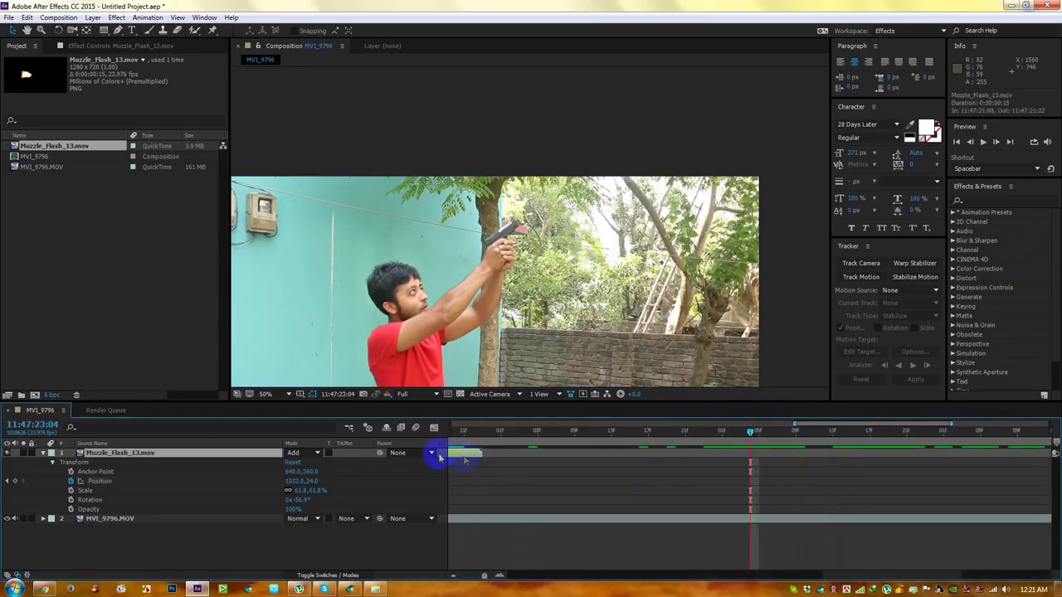
Duplicate Muzzle_Flash_13.mov and slide the copy to start at the second shot, 11:47:23:05.
{"action": "left_click", "coordinate": [44, 453]}
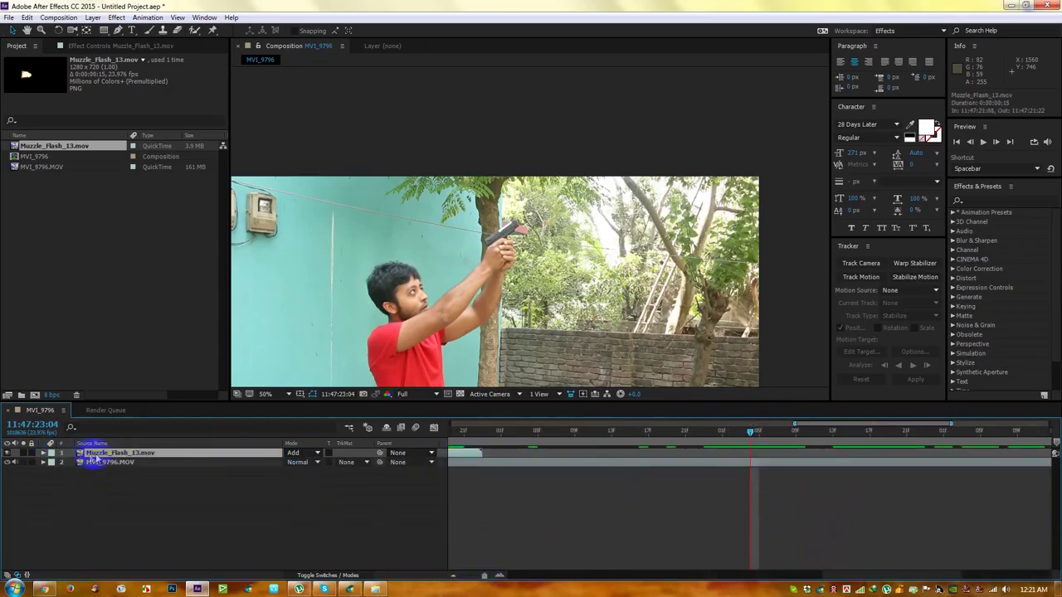
{"action": "key", "text": "ctrl+d"}
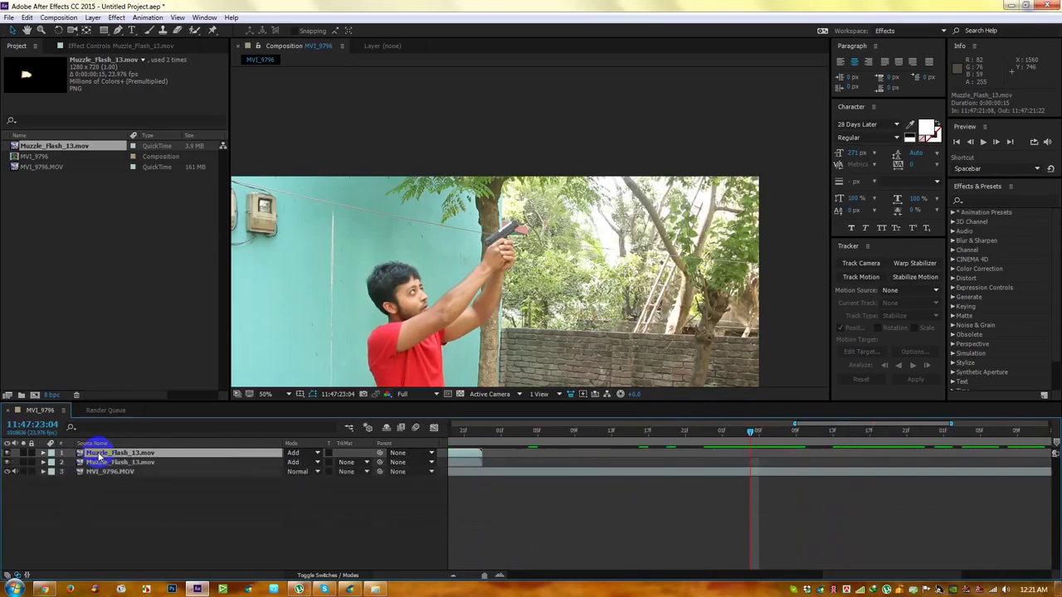
{"action": "left_click_drag", "start_coordinate": [454, 456], "coordinate": [869, 458]}
{"action": "scroll", "coordinate": [530, 174], "scroll_direction": "up", "scroll_amount": 2}
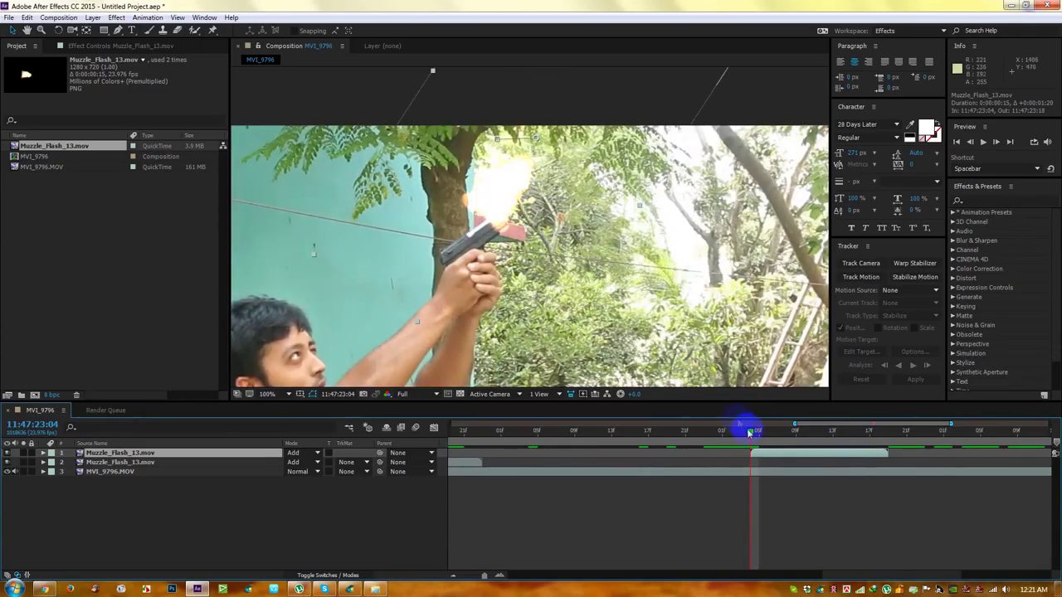
{"action": "left_click_drag", "start_coordinate": [751, 436], "coordinate": [773, 455]}
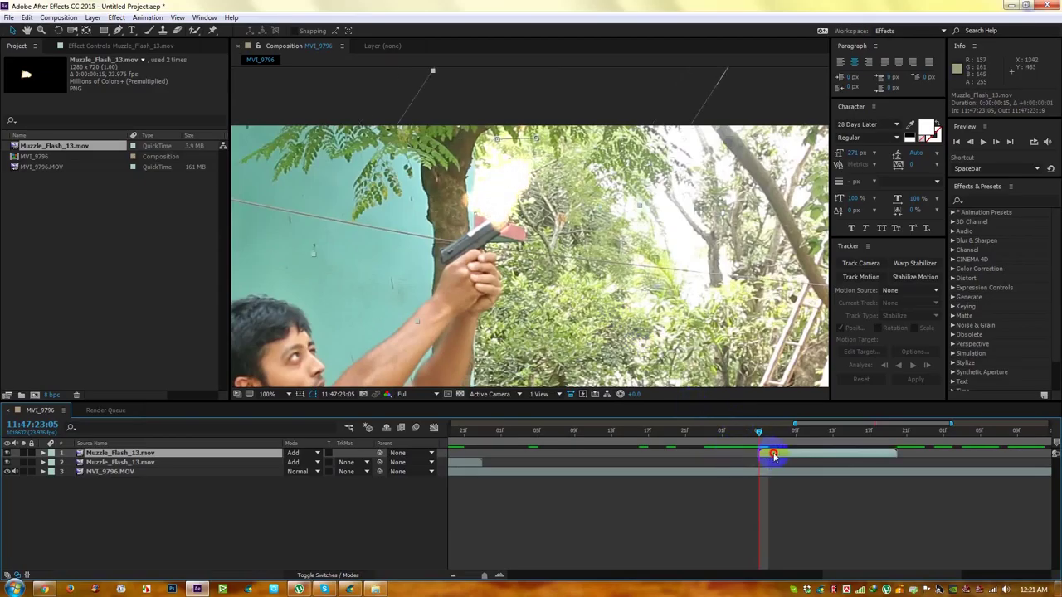
{"action": "left_click", "coordinate": [45, 452]}
Move the second flash onto the gun's muzzle and rotate it to match the barrel angle.
{"action": "left_click", "coordinate": [52, 462]}
{"action": "left_click", "coordinate": [74, 480]}
{"action": "left_click_drag", "start_coordinate": [504, 197], "coordinate": [538, 211]}
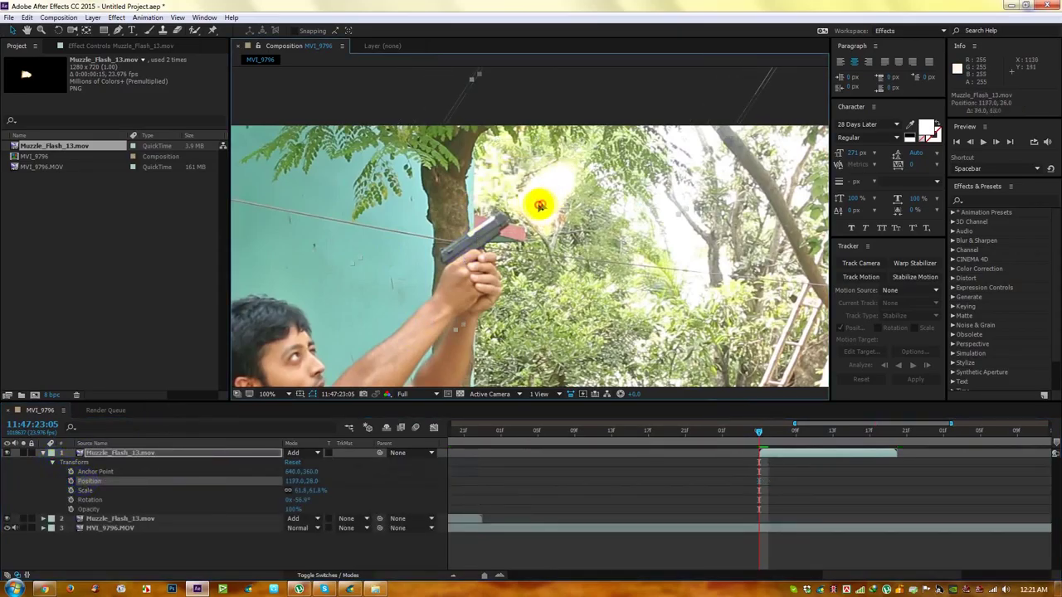
{"action": "left_click", "coordinate": [62, 32]}
{"action": "left_click_drag", "start_coordinate": [504, 219], "coordinate": [529, 232]}
{"action": "left_click", "coordinate": [13, 30]}
Keyframe the flash's Position over the next two frames to follow the recoil up-left.
{"action": "left_click", "coordinate": [71, 481]}
{"action": "left_click_drag", "start_coordinate": [759, 432], "coordinate": [769, 437]}
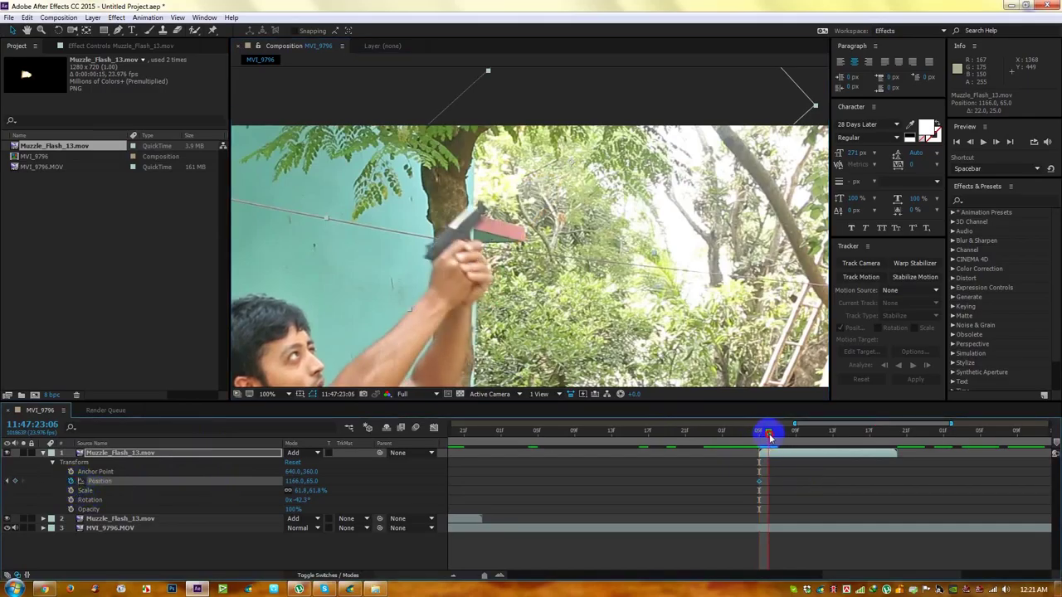
{"action": "left_click_drag", "start_coordinate": [549, 195], "coordinate": [506, 183]}
{"action": "left_click_drag", "start_coordinate": [769, 433], "coordinate": [786, 432]}
{"action": "mouse_move", "coordinate": [505, 195]}
{"action": "left_mouse_down"}
{"action": "mouse_move", "coordinate": [422, 164]}
{"action": "mouse_move", "coordinate": [493, 184]}
{"action": "left_mouse_up"}
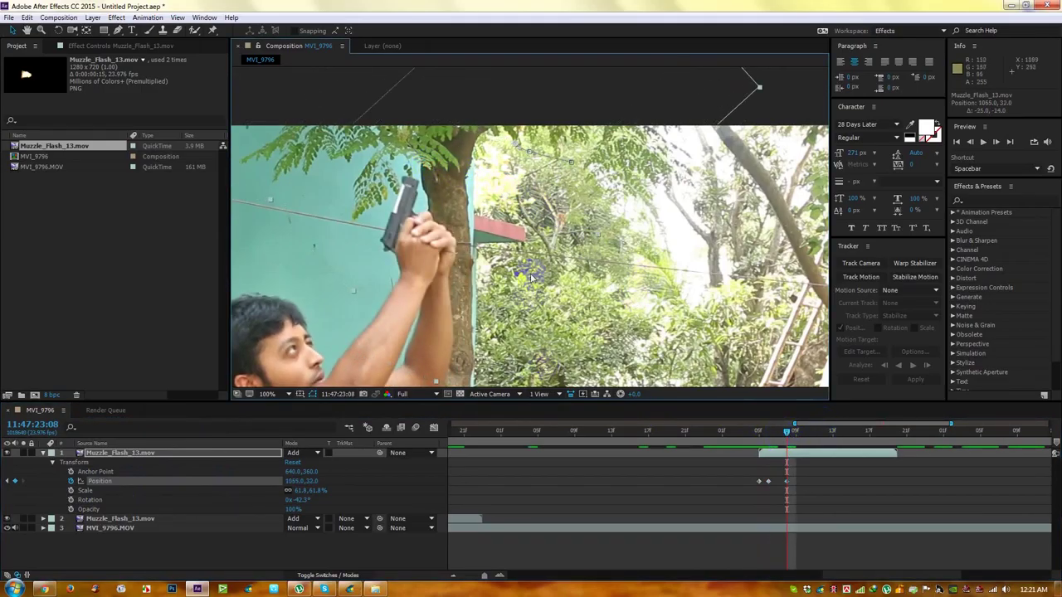
Zoom the timeline out and scrub to the third shot around 11:47:25:00.
{"action": "scroll", "coordinate": [531, 278], "scroll_direction": "down", "scroll_amount": 2}
{"action": "left_click_drag", "start_coordinate": [486, 576], "coordinate": [468, 574]}
{"action": "left_click_drag", "start_coordinate": [886, 437], "coordinate": [978, 445]}
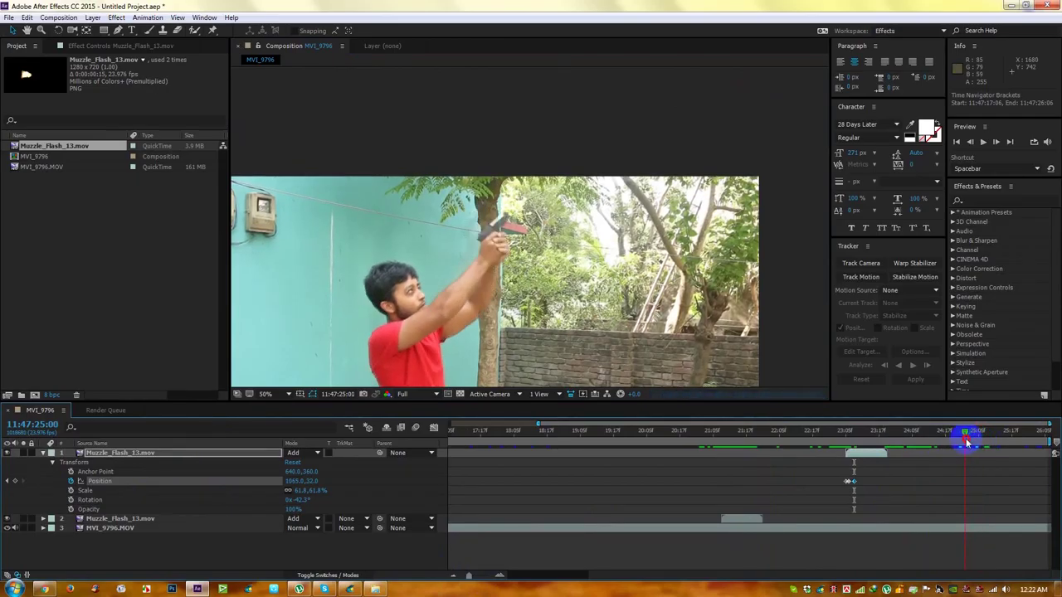
{"action": "left_click_drag", "start_coordinate": [976, 443], "coordinate": [966, 443]}
{"action": "left_click_drag", "start_coordinate": [469, 575], "coordinate": [476, 575]}
{"action": "left_click", "coordinate": [43, 456]}
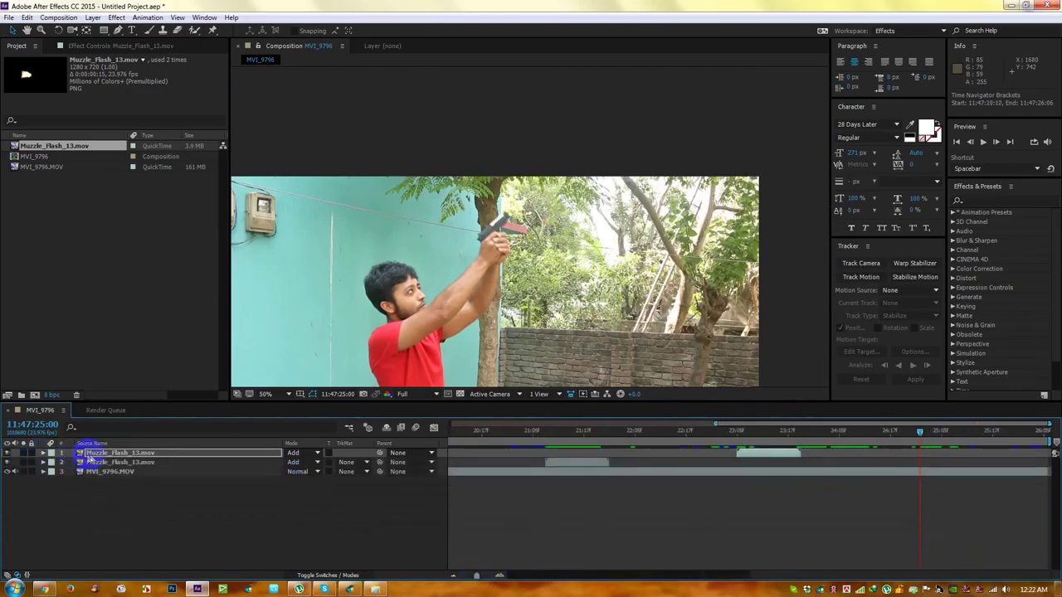
Duplicate the top flash layer and slide the copy to start at the third shot, 25:00.
{"action": "left_click", "coordinate": [90, 453]}
{"action": "key", "text": "ctrl+d"}
{"action": "left_click_drag", "start_coordinate": [771, 457], "coordinate": [952, 466]}
{"action": "left_click_drag", "start_coordinate": [479, 576], "coordinate": [488, 574]}
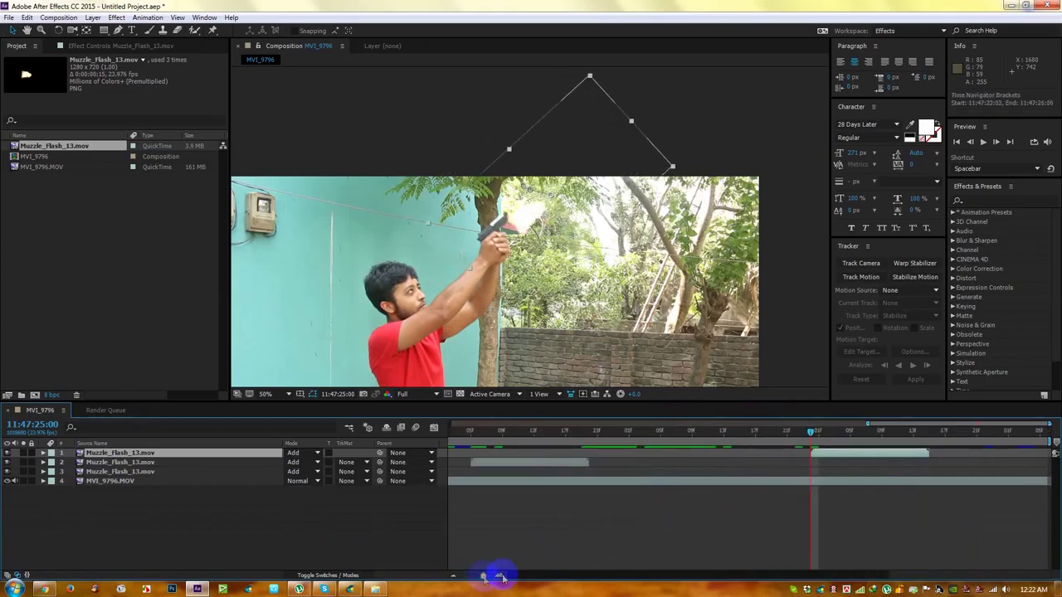
{"action": "left_click_drag", "start_coordinate": [816, 436], "coordinate": [816, 434]}
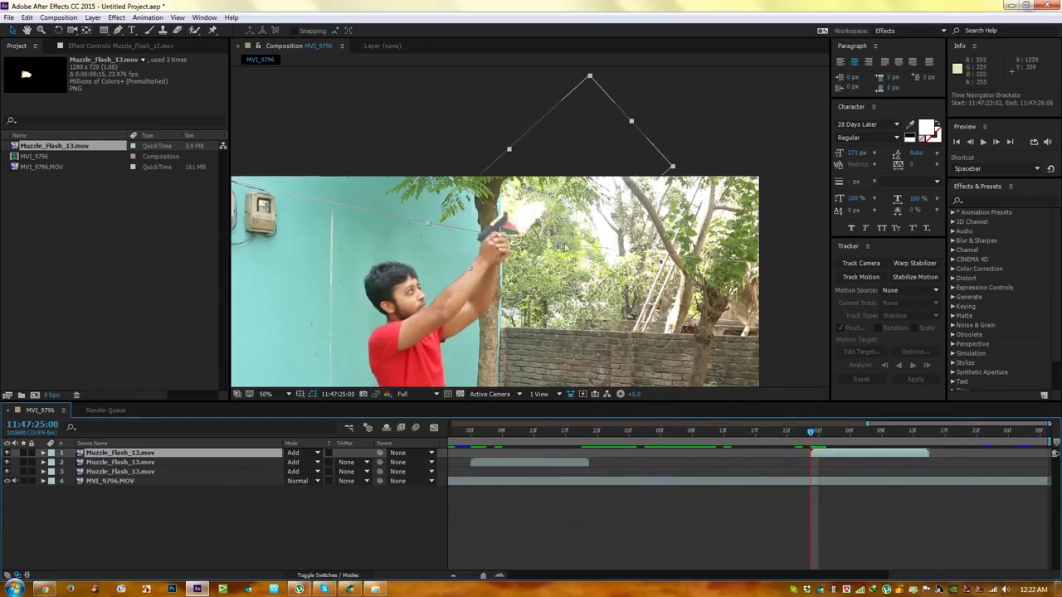
{"action": "scroll", "coordinate": [645, 307], "scroll_direction": "up", "scroll_amount": 2}
Move the third flash onto the muzzle and rotate it to the barrel angle.
{"action": "left_click", "coordinate": [43, 454]}
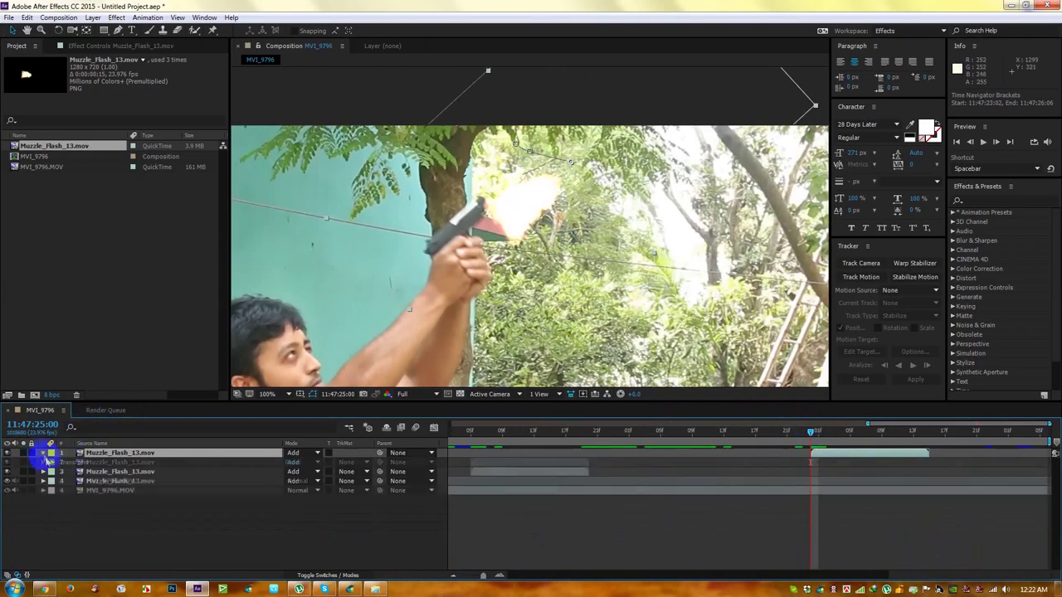
{"action": "left_click", "coordinate": [52, 462]}
{"action": "left_click", "coordinate": [88, 481]}
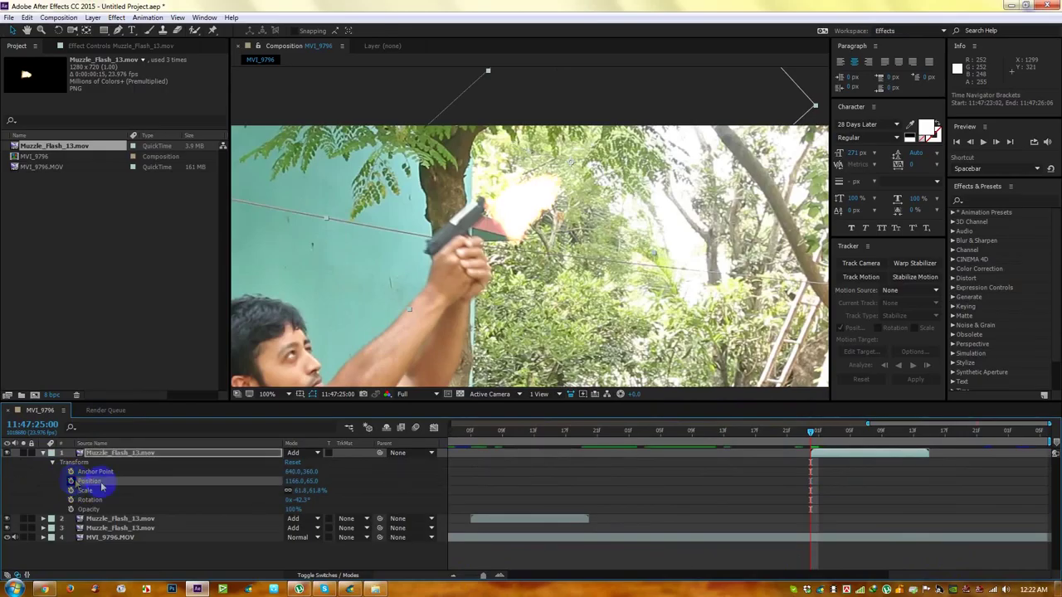
{"action": "left_click_drag", "start_coordinate": [531, 203], "coordinate": [503, 176]}
{"action": "left_click", "coordinate": [58, 30]}
{"action": "left_click", "coordinate": [13, 30]}
{"action": "mouse_move", "coordinate": [813, 430]}
{"action": "left_mouse_down"}
{"action": "mouse_move", "coordinate": [794, 425]}
{"action": "mouse_move", "coordinate": [879, 436]}
{"action": "mouse_move", "coordinate": [796, 437]}
{"action": "mouse_move", "coordinate": [831, 446]}
{"action": "mouse_move", "coordinate": [811, 446]}
{"action": "left_mouse_up"}
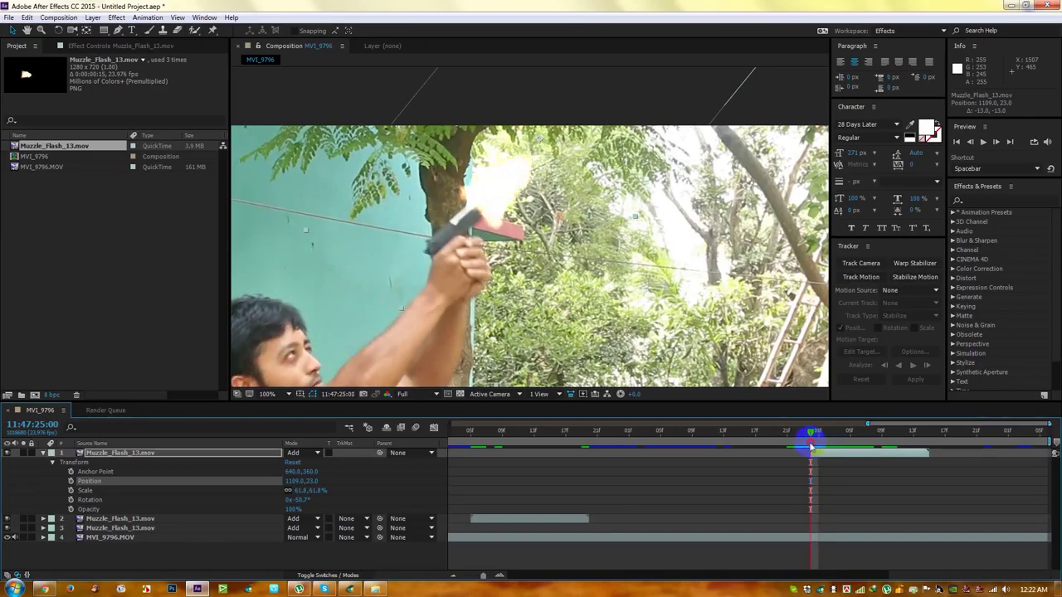
Keyframe the third flash's Position, moving it to 986,-29 one frame later for the recoil.
{"action": "left_click", "coordinate": [71, 483]}
{"action": "key", "text": "Page_Down"}
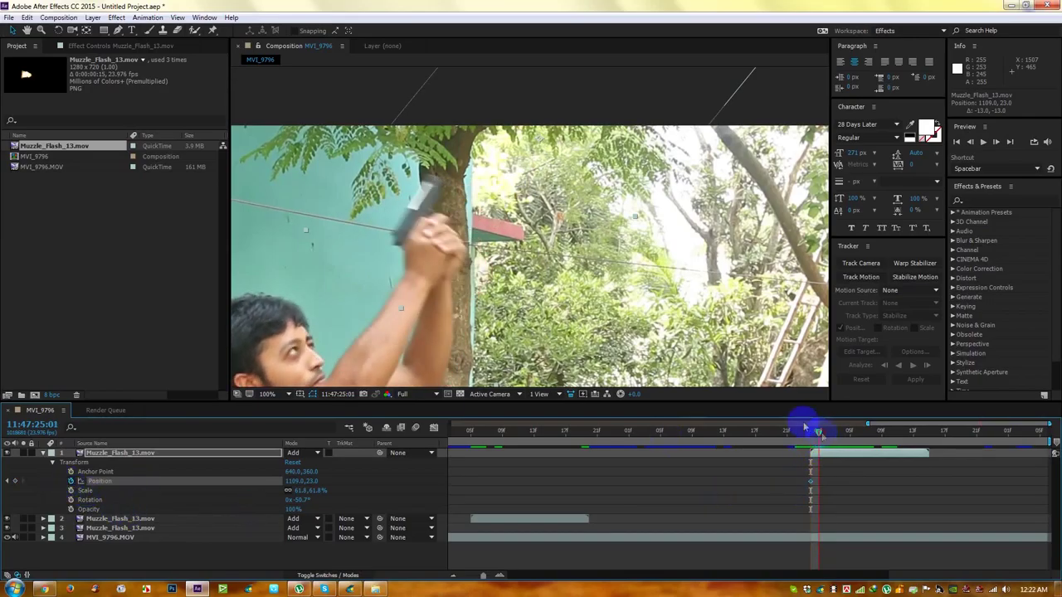
{"action": "left_click_drag", "start_coordinate": [559, 150], "coordinate": [471, 109]}
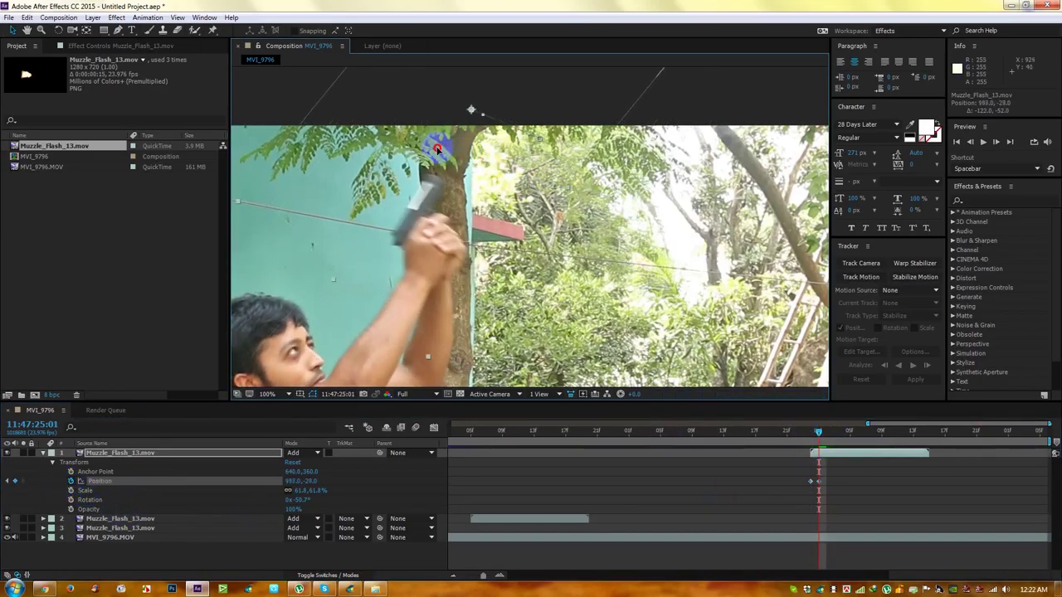
{"action": "scroll", "coordinate": [665, 319], "scroll_direction": "down", "scroll_amount": 4}
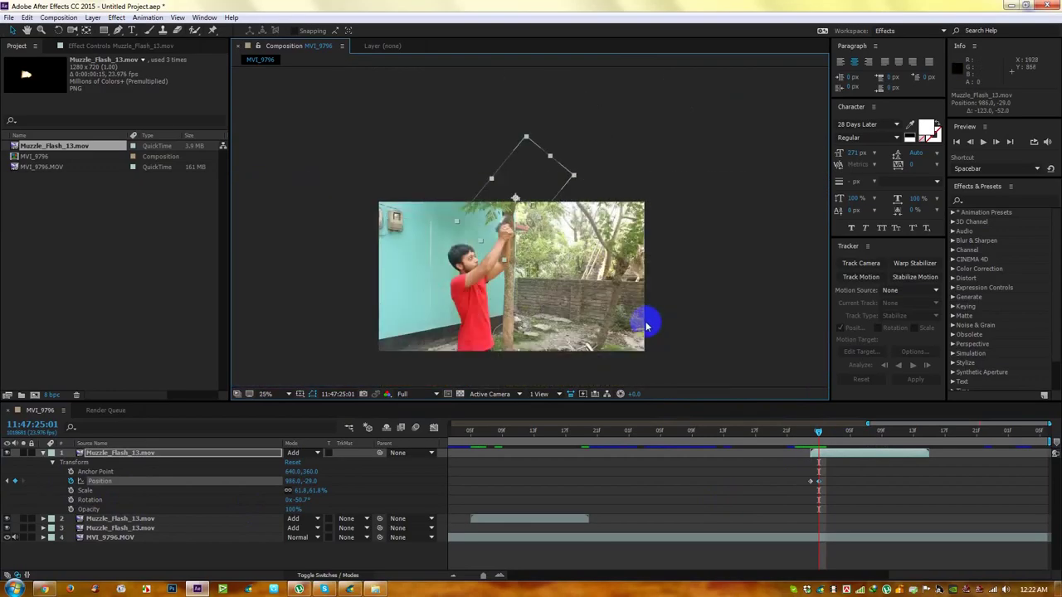
{"action": "left_click_drag", "start_coordinate": [485, 575], "coordinate": [464, 575]}
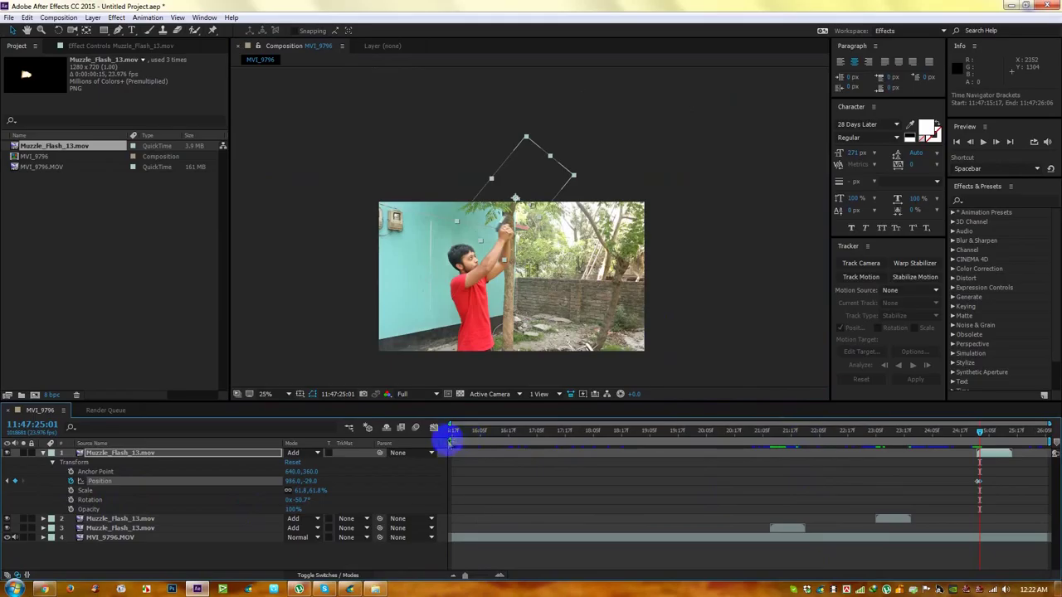
Start the work area just before the gunshots and RAM-preview the three flashes twice.
{"action": "left_click_drag", "start_coordinate": [448, 442], "coordinate": [737, 472]}
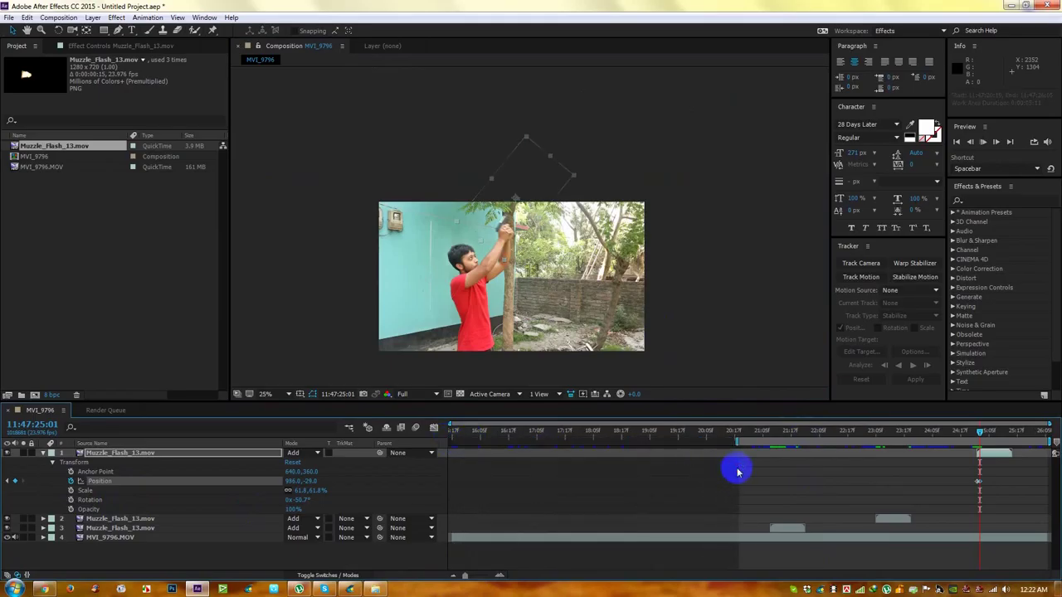
{"action": "key", "text": "space"}
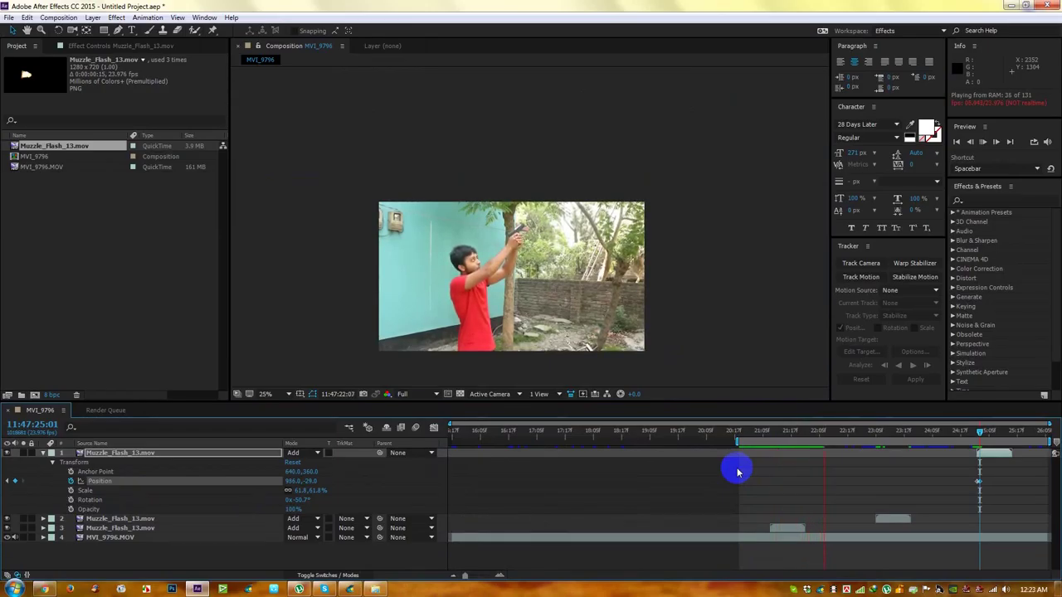
{"action": "key", "text": "space"}
{"action": "scroll", "coordinate": [561, 217], "scroll_direction": "up", "scroll_amount": 1}
{"action": "scroll", "coordinate": [543, 212], "scroll_direction": "up", "scroll_amount": 1}
{"action": "scroll", "coordinate": [535, 209], "scroll_direction": "down", "scroll_amount": 1}
{"action": "key", "text": "space"}
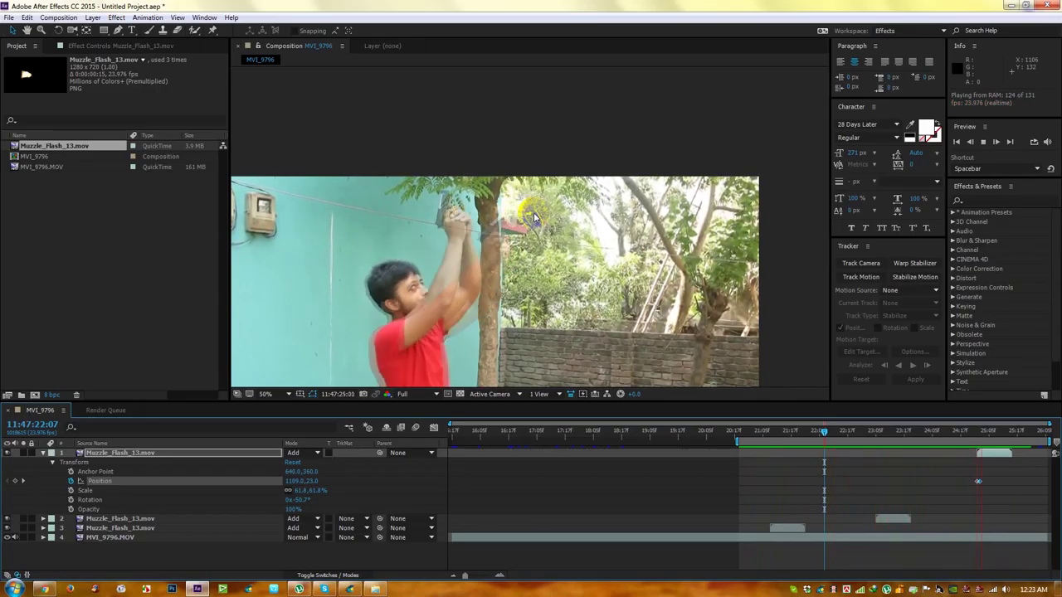
{"action": "key", "text": "space"}
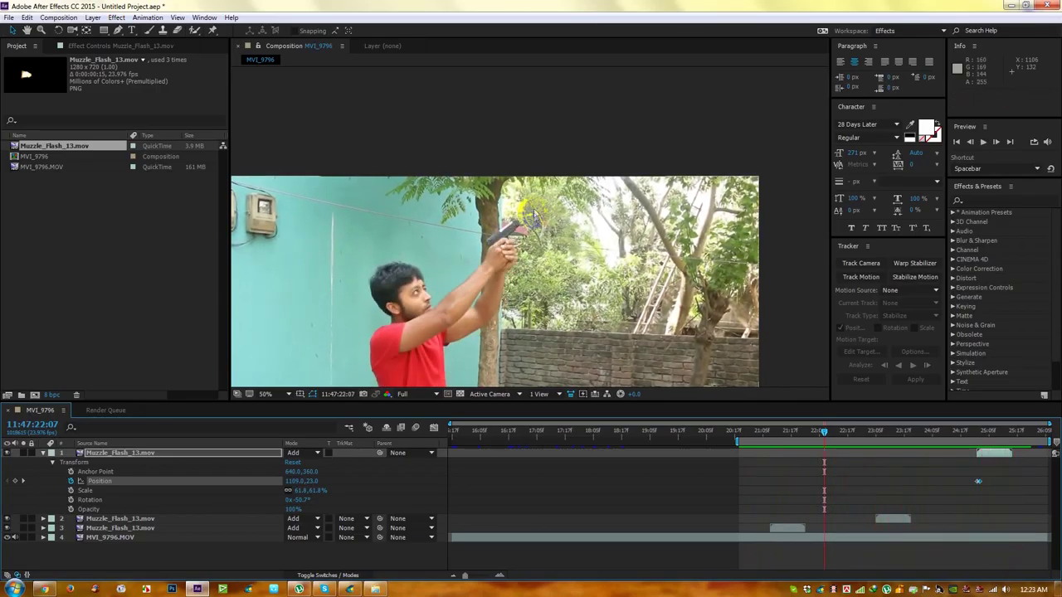
{"action": "left_click", "coordinate": [48, 454]}
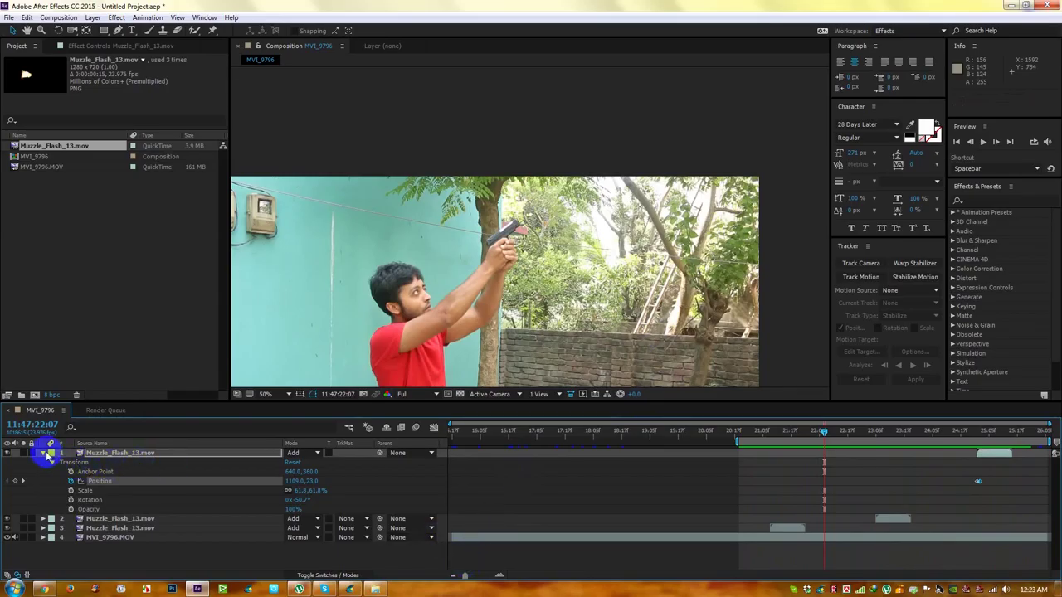
At the first gunshot frame, hide the three Muzzle_Flash_13.mov layers and duplicate MVI_9796.MOV.
{"action": "left_click", "coordinate": [47, 454]}
{"action": "left_click", "coordinate": [488, 485]}
{"action": "left_click_drag", "start_coordinate": [749, 431], "coordinate": [770, 433]}
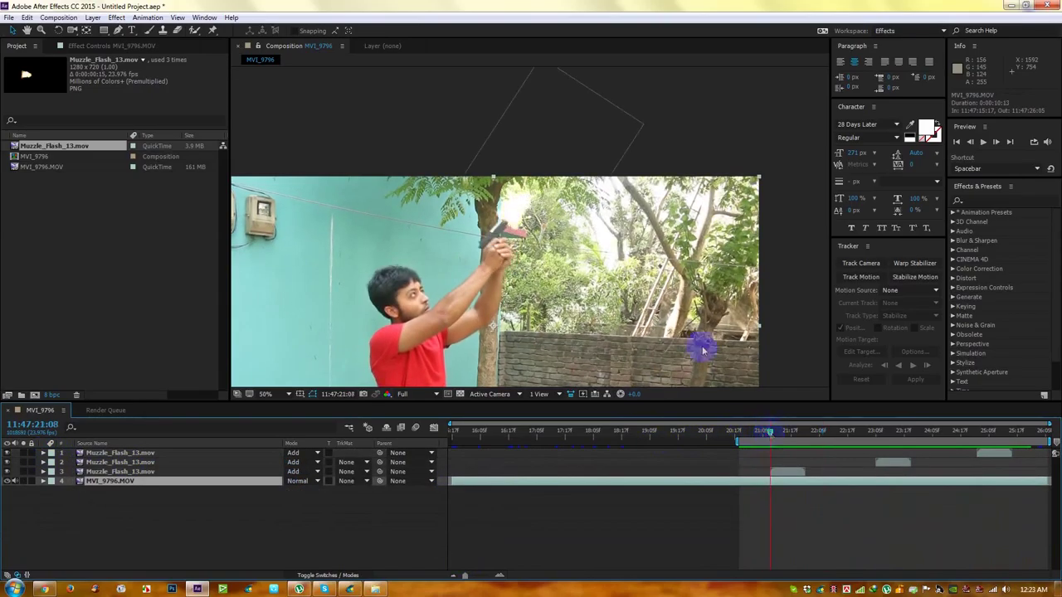
{"action": "scroll", "coordinate": [487, 218], "scroll_direction": "up", "scroll_amount": 4}
{"action": "left_click_drag", "start_coordinate": [481, 219], "coordinate": [614, 204]}
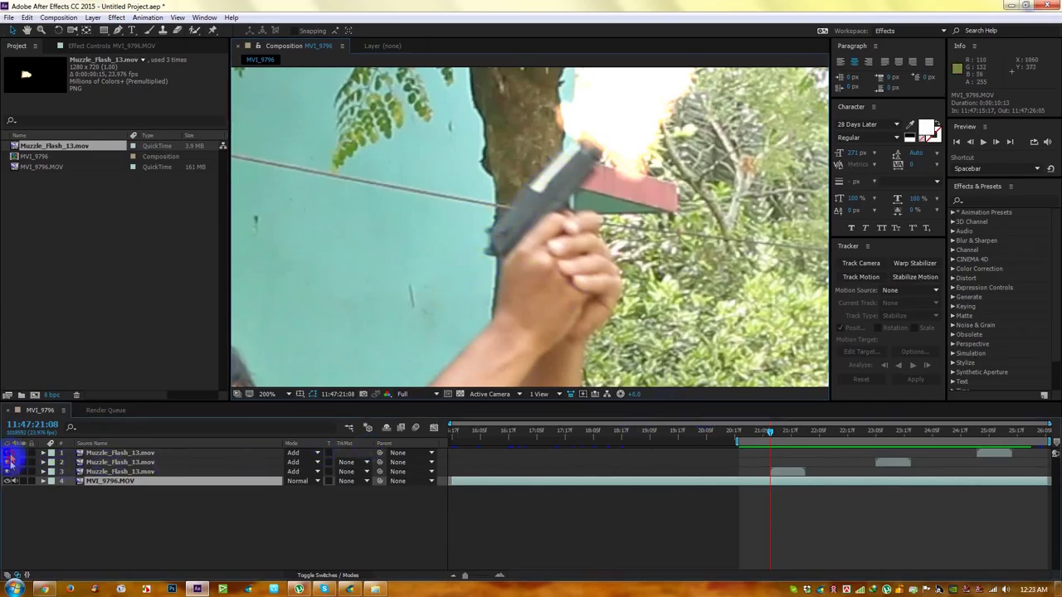
{"action": "left_click_drag", "start_coordinate": [7, 452], "coordinate": [8, 471]}
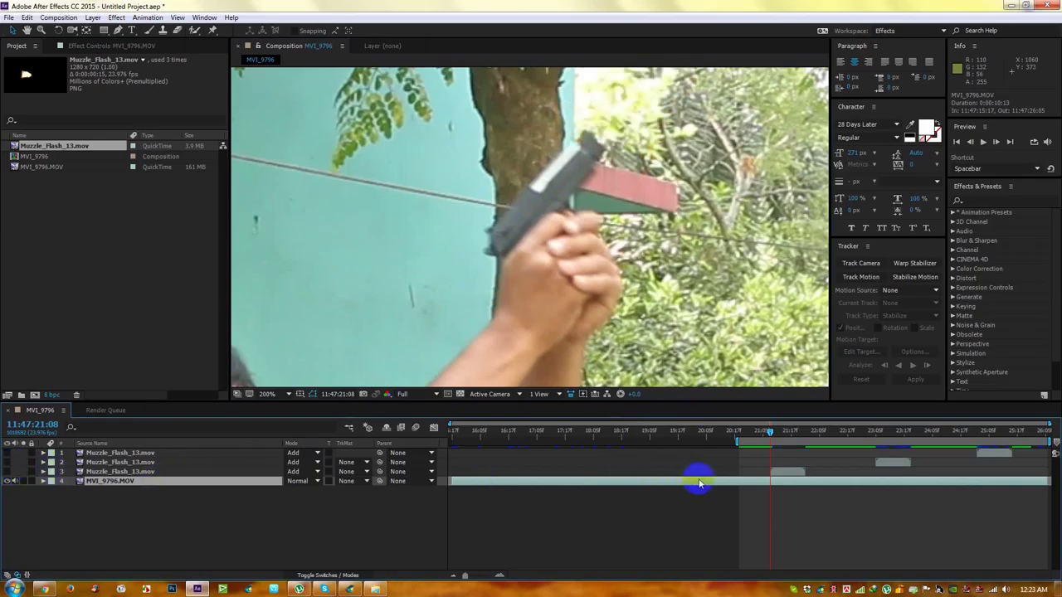
{"action": "key", "text": "ctrl+d"}
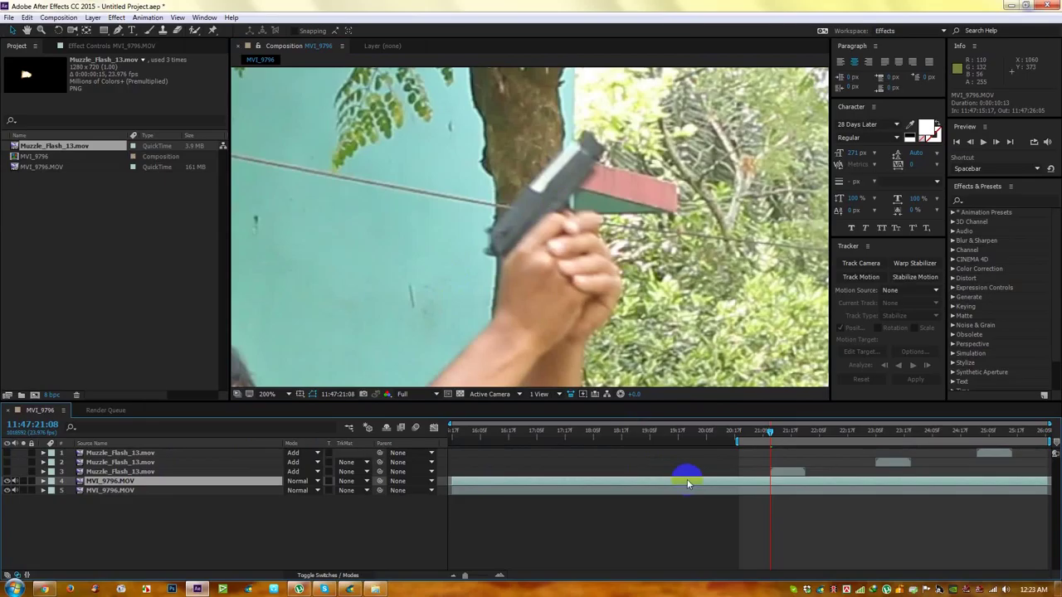
Freeze layer 4 on the current frame via Time > Freeze Frame and start it at the playhead.
{"action": "right_click", "coordinate": [740, 481]}
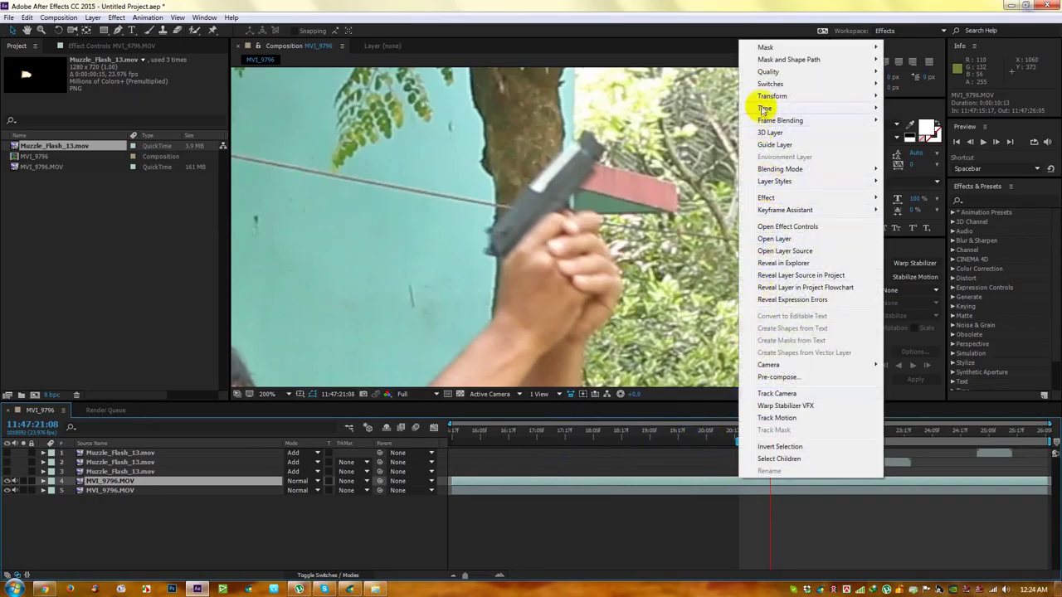
{"action": "mouse_move", "coordinate": [764, 101]}
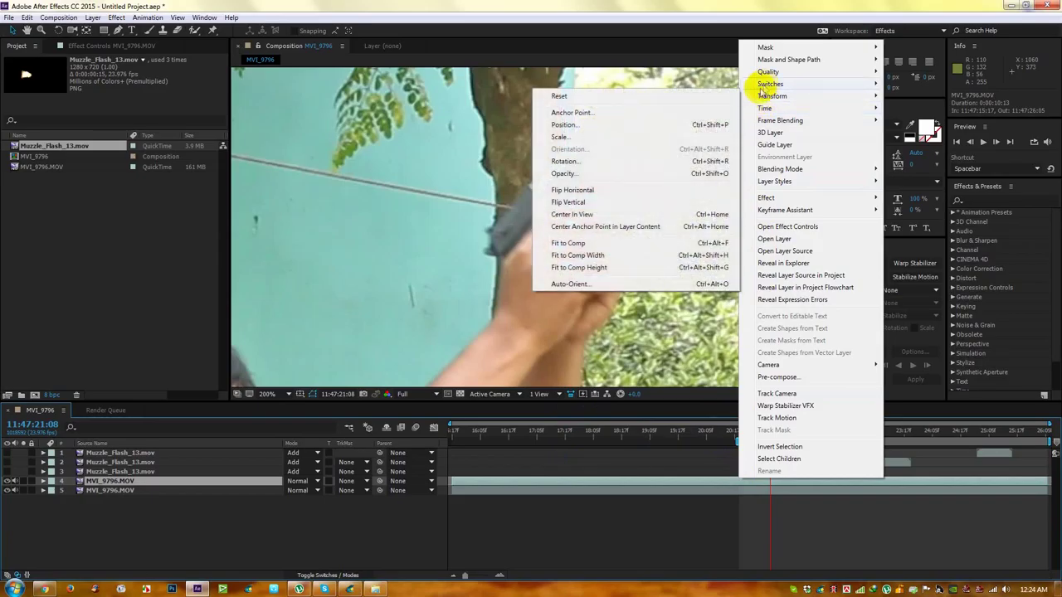
{"action": "mouse_move", "coordinate": [867, 108]}
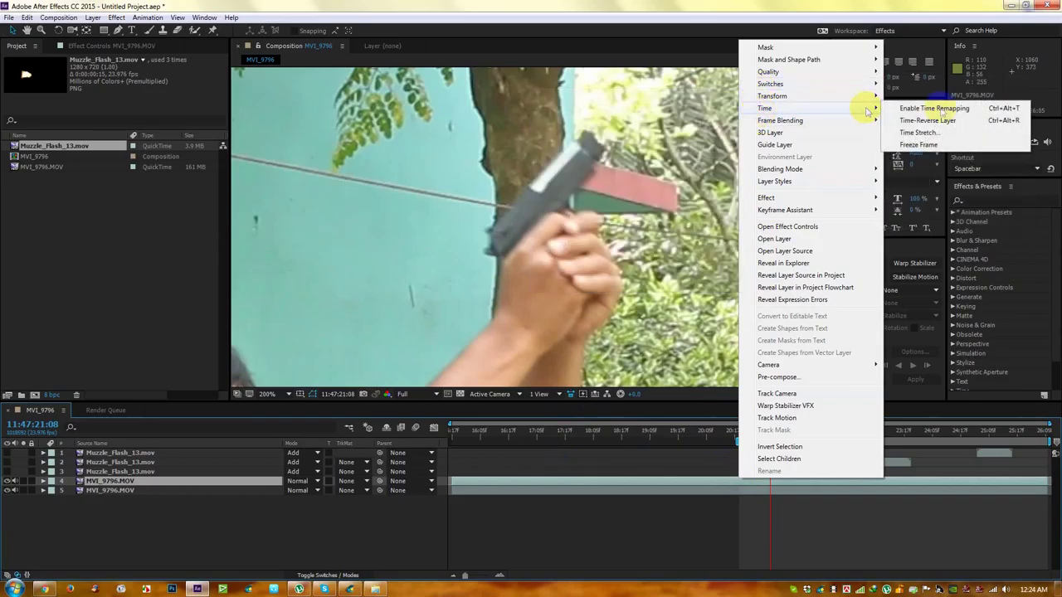
{"action": "left_click", "coordinate": [920, 146]}
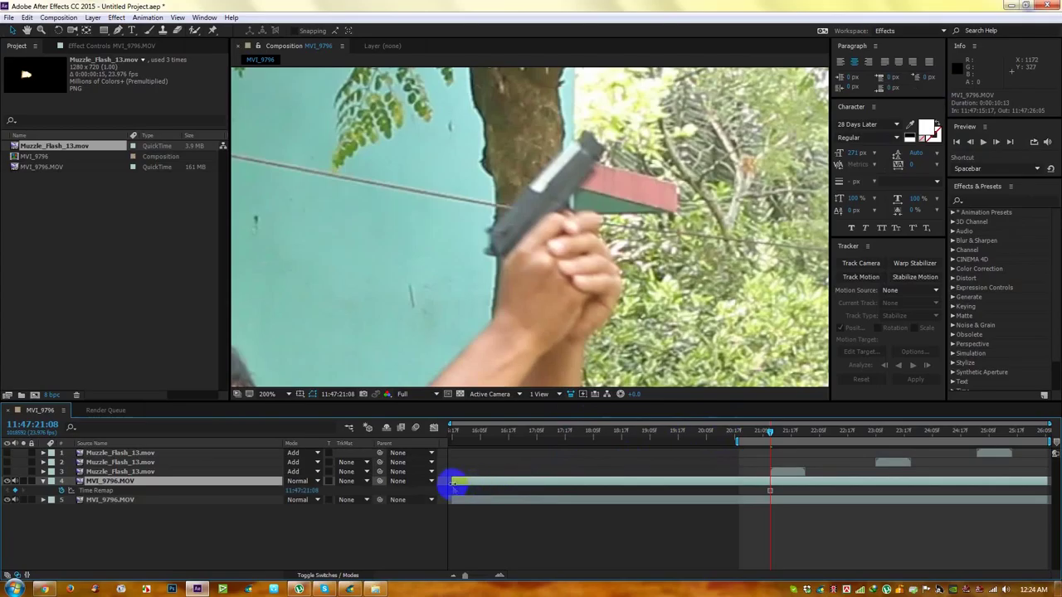
{"action": "left_click_drag", "start_coordinate": [624, 484], "coordinate": [655, 485]}
{"action": "key", "text": "ctrl+z"}
{"action": "left_click_drag", "start_coordinate": [459, 483], "coordinate": [766, 484]}
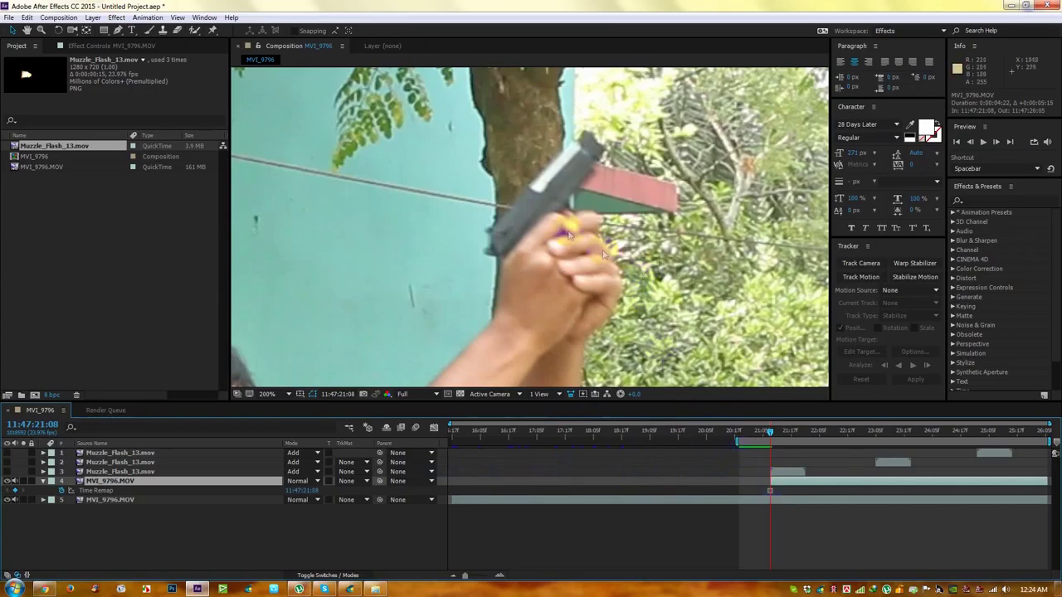
Draw a Pen mask around the pistol's slide and barrel, hiding the lower copy to check it.
{"action": "left_click", "coordinate": [119, 30]}
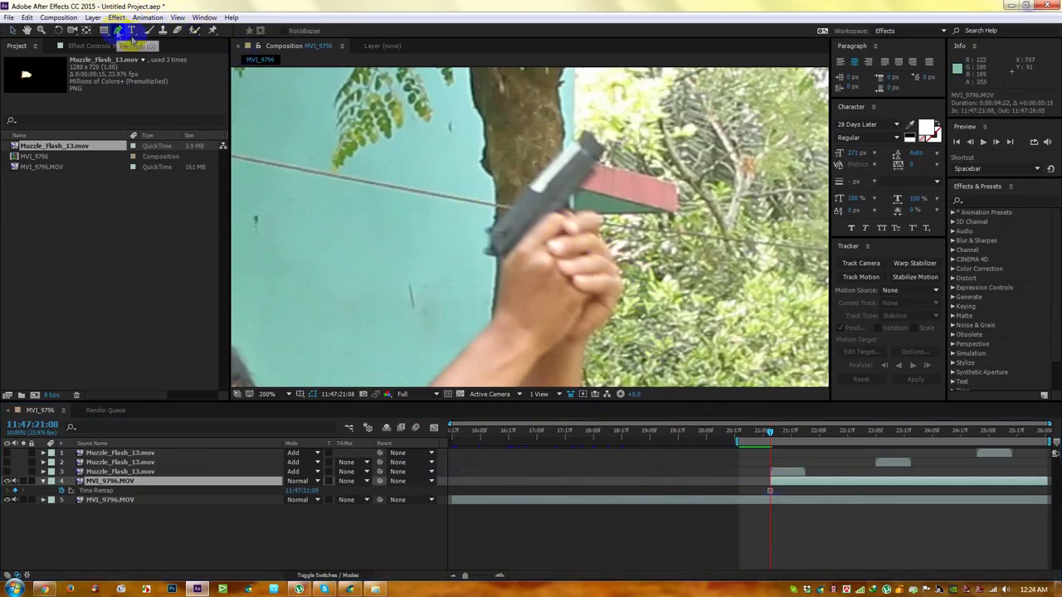
{"action": "left_click", "coordinate": [493, 229]}
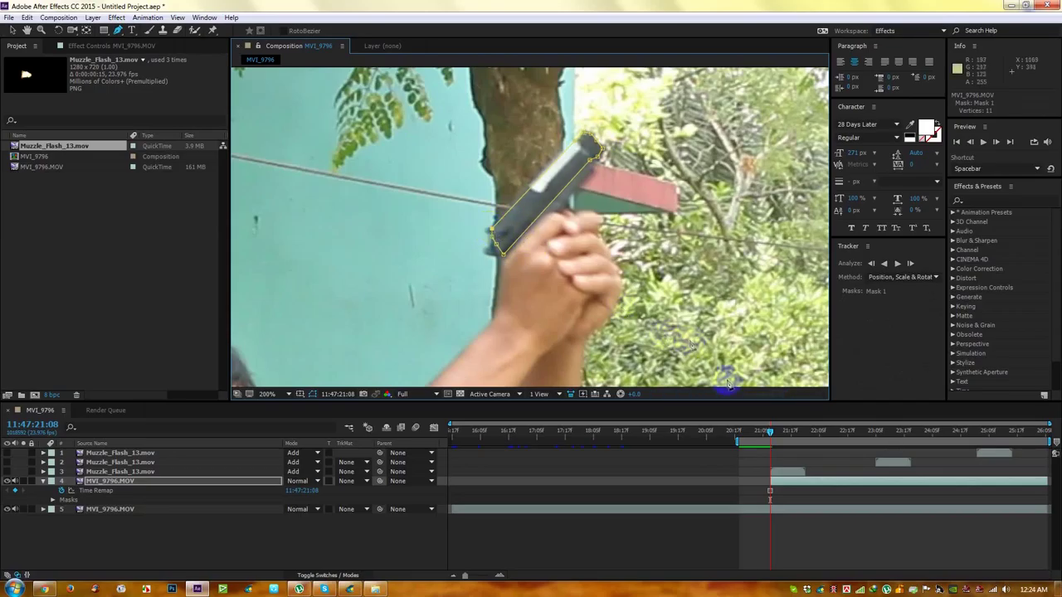
{"action": "left_click", "coordinate": [6, 510]}
Show the lower footage again and set a starting Position keyframe on layer 4's slide.
{"action": "left_click", "coordinate": [7, 510]}
{"action": "left_click", "coordinate": [37, 482]}
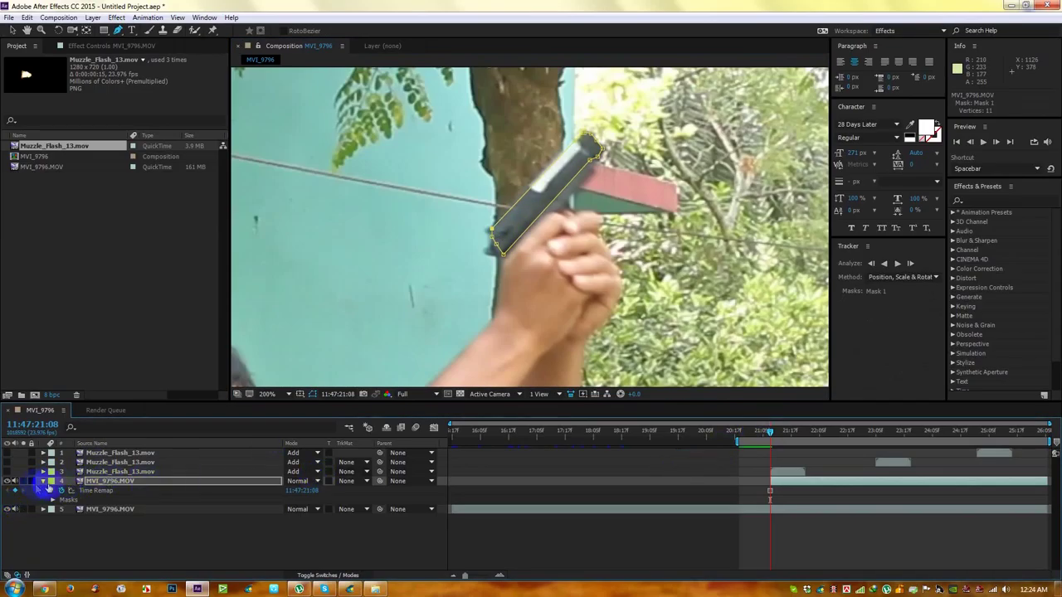
{"action": "left_click", "coordinate": [44, 481]}
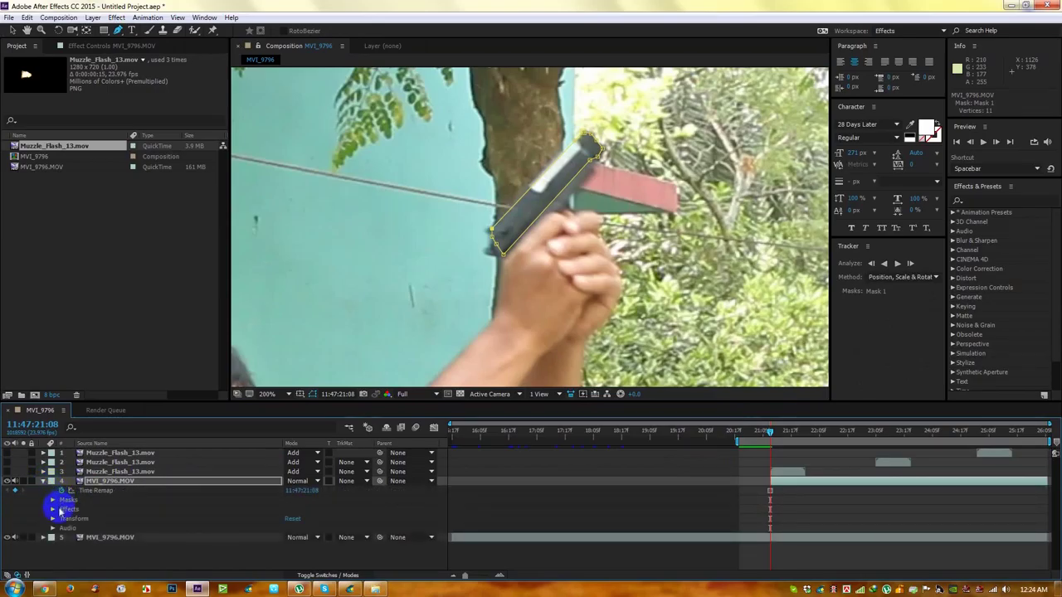
{"action": "left_click", "coordinate": [53, 518]}
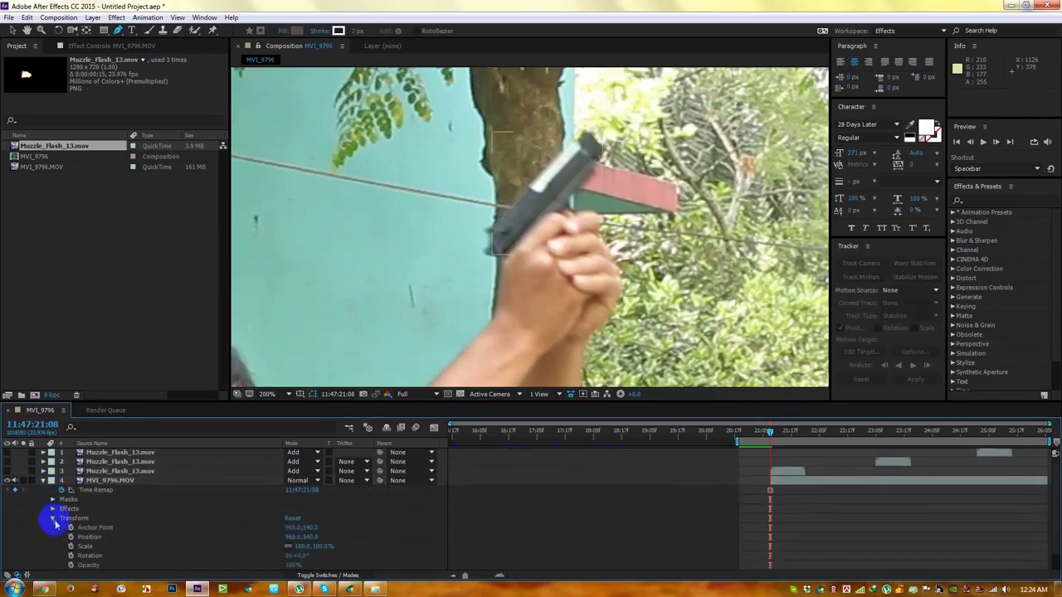
{"action": "left_click", "coordinate": [71, 536]}
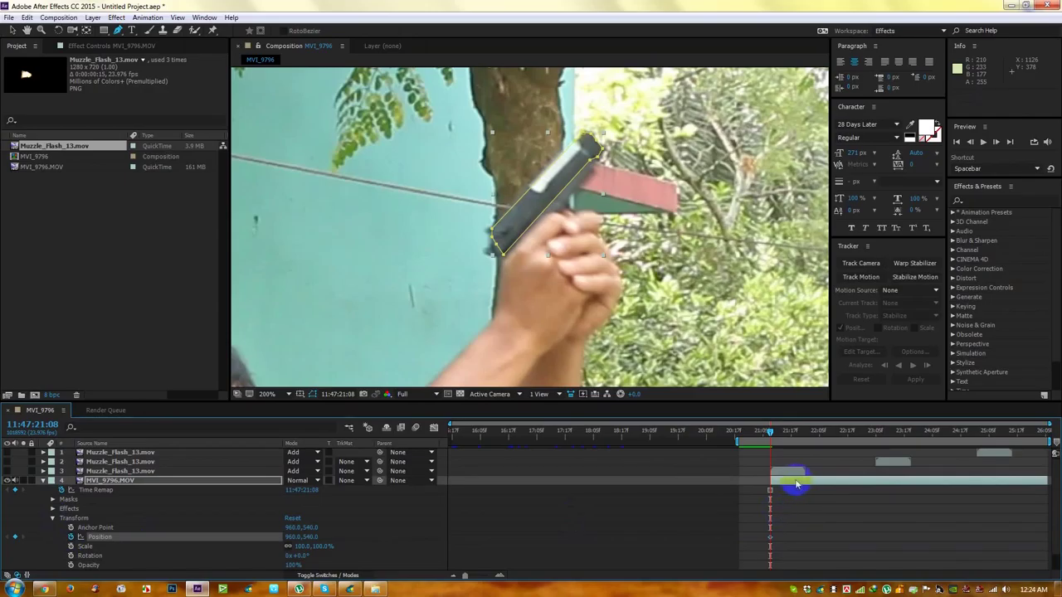
Trim the slide layer's out-point to a few frames later and step forward one frame.
{"action": "left_click_drag", "start_coordinate": [1047, 480], "coordinate": [812, 495]}
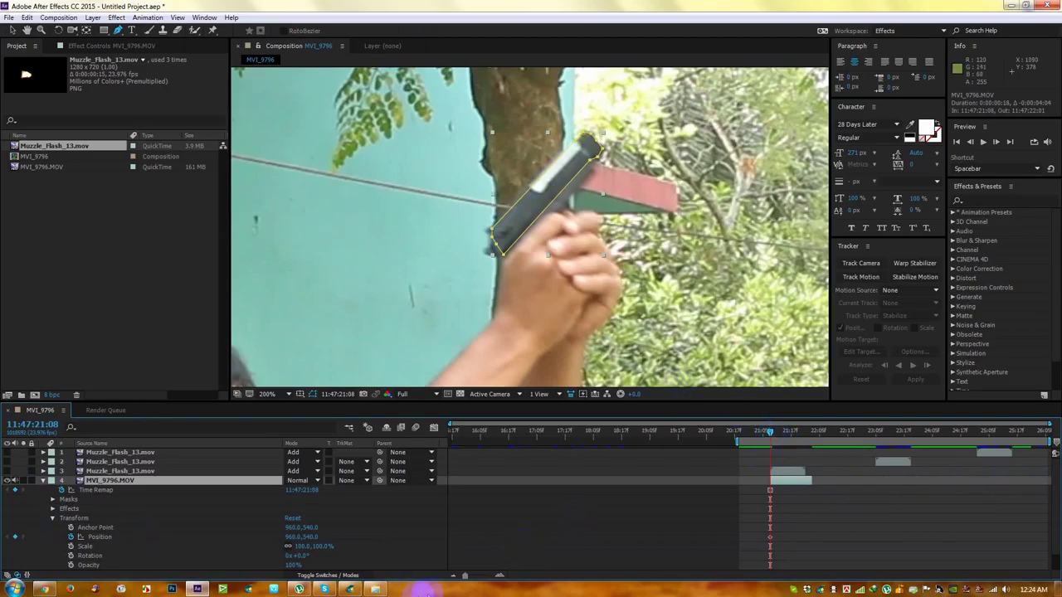
{"action": "left_click_drag", "start_coordinate": [465, 574], "coordinate": [478, 574]}
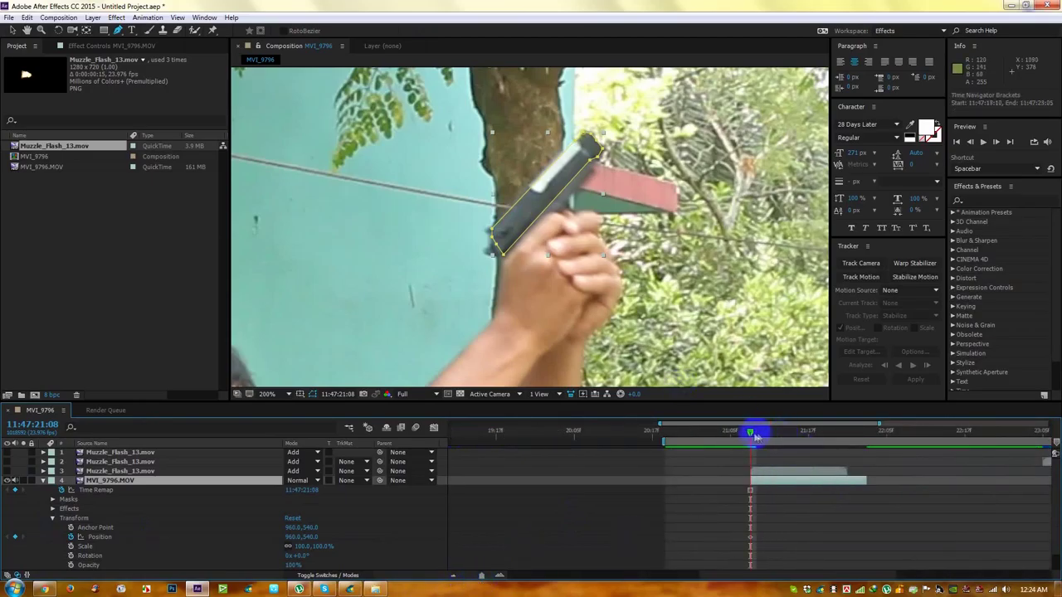
{"action": "left_click_drag", "start_coordinate": [749, 433], "coordinate": [757, 433]}
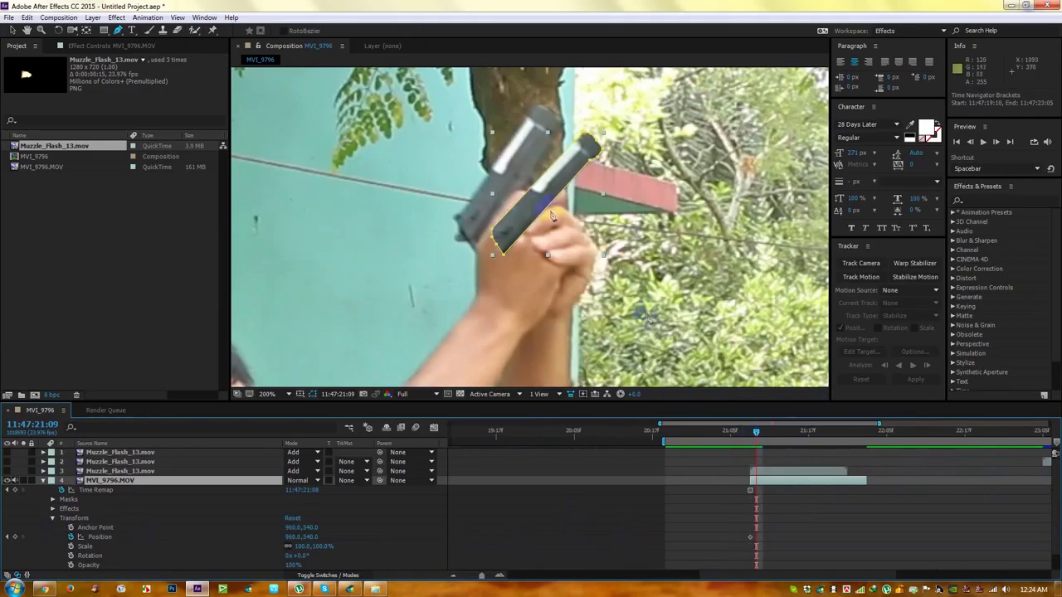
On the next frame, move the slide copy onto the pistol and tilt it slightly.
{"action": "left_click", "coordinate": [12, 31]}
{"action": "left_click_drag", "start_coordinate": [570, 173], "coordinate": [528, 158]}
{"action": "left_click", "coordinate": [60, 31]}
{"action": "mouse_move", "coordinate": [501, 174]}
{"action": "left_mouse_down"}
{"action": "mouse_move", "coordinate": [439, 166]}
{"action": "mouse_move", "coordinate": [504, 175]}
{"action": "left_mouse_up"}
Step back one frame and reposition the slide to 1001.5,545.5 with -1.6° rotation.
{"action": "left_click", "coordinate": [15, 30]}
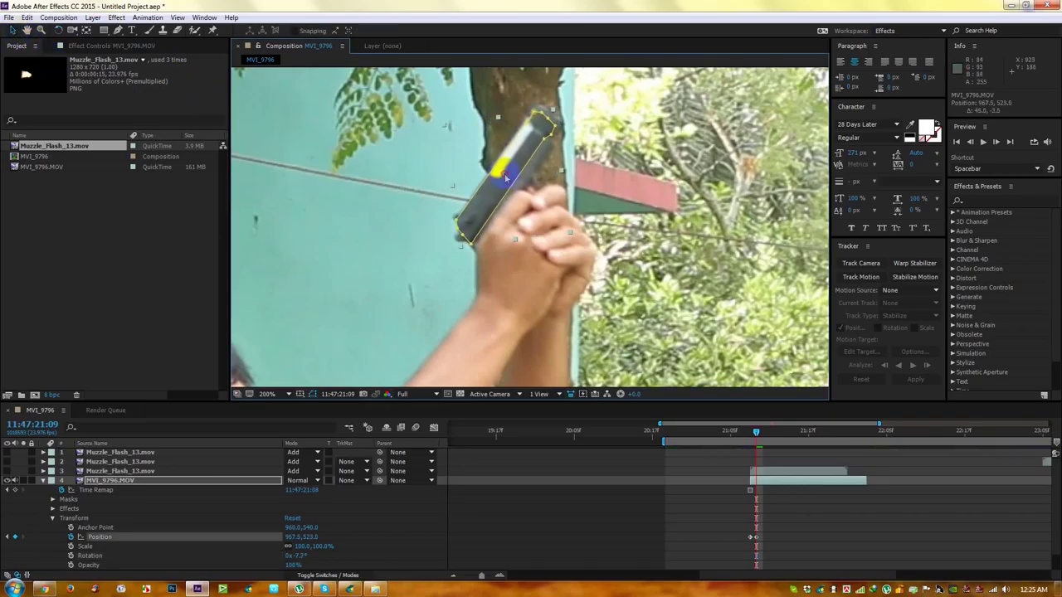
{"action": "left_click", "coordinate": [767, 426]}
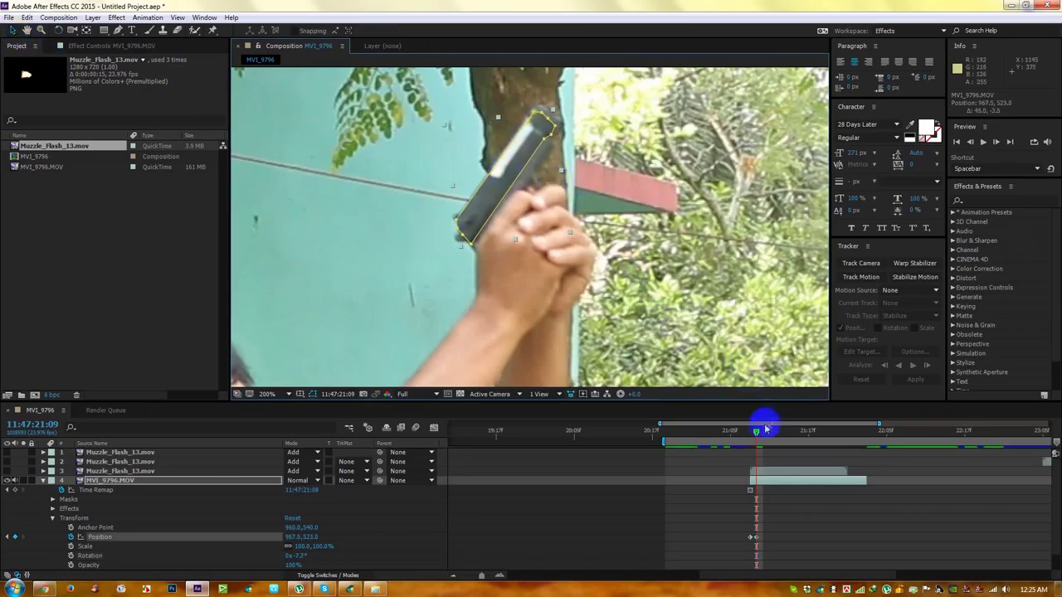
{"action": "mouse_move", "coordinate": [757, 433]}
{"action": "left_mouse_down"}
{"action": "mouse_move", "coordinate": [775, 438]}
{"action": "mouse_move", "coordinate": [741, 426]}
{"action": "mouse_move", "coordinate": [751, 430]}
{"action": "left_mouse_up"}
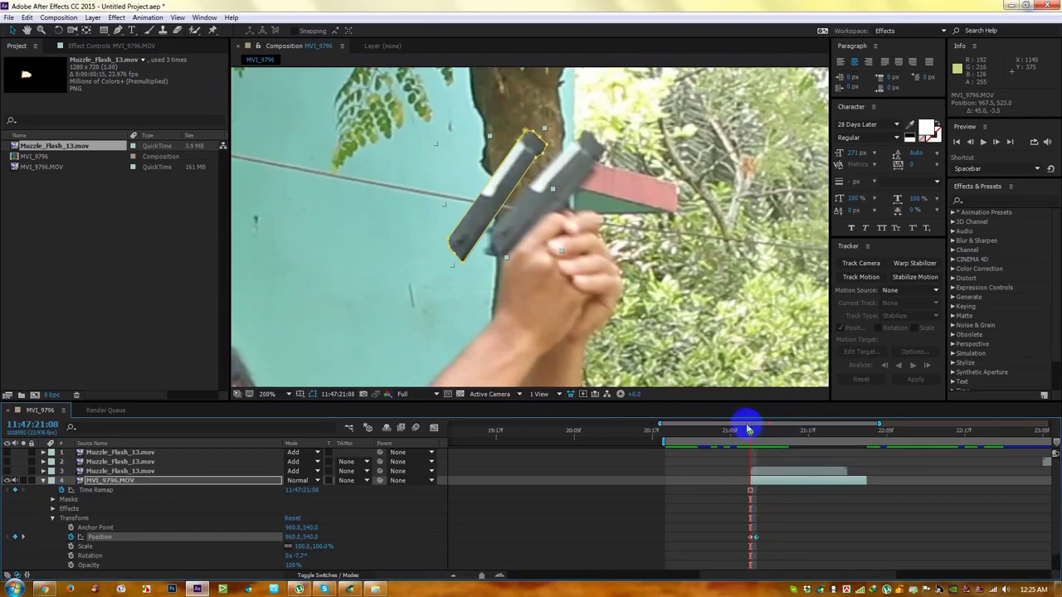
{"action": "left_click_drag", "start_coordinate": [509, 166], "coordinate": [561, 172]}
{"action": "left_click", "coordinate": [58, 30]}
{"action": "left_click_drag", "start_coordinate": [528, 241], "coordinate": [546, 224]}
Remove the slide copy's Position keyframes by turning off its stopwatch.
{"action": "scroll", "coordinate": [499, 260], "scroll_direction": "down", "scroll_amount": 2}
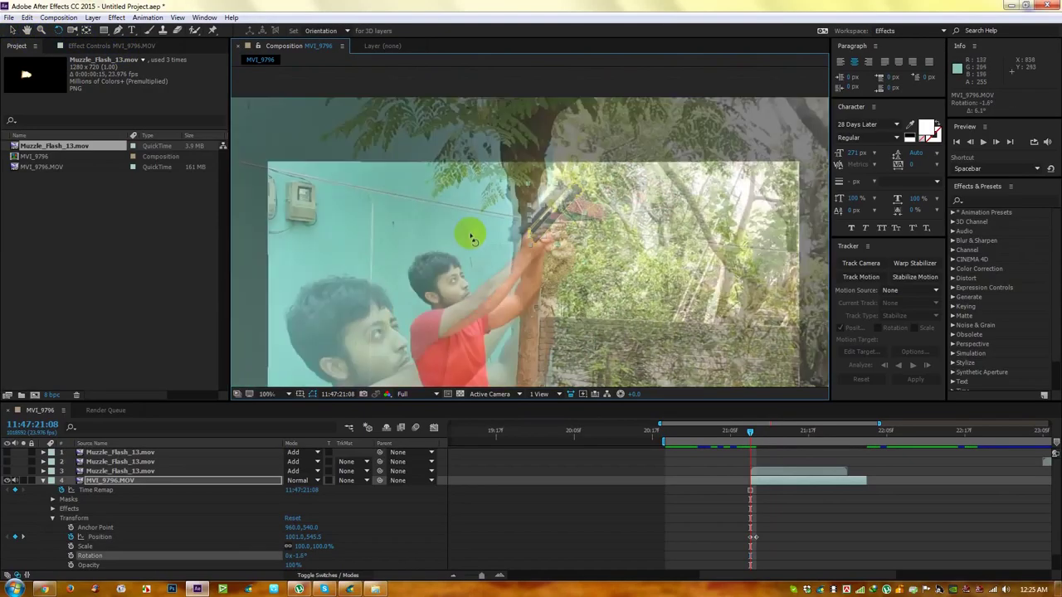
{"action": "scroll", "coordinate": [553, 326], "scroll_direction": "up", "scroll_amount": 2}
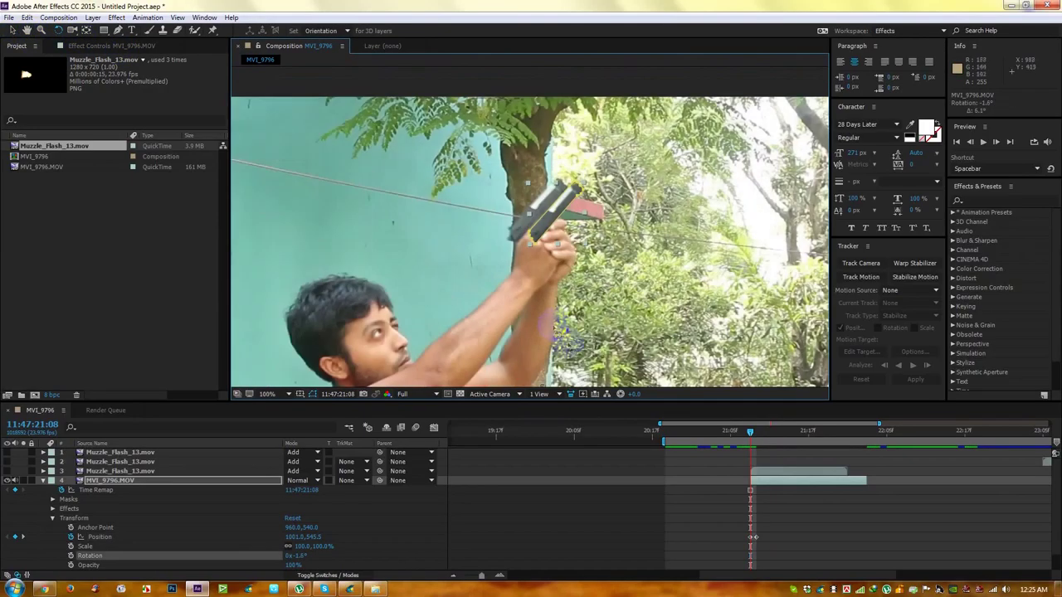
{"action": "left_click_drag", "start_coordinate": [591, 383], "coordinate": [572, 361]}
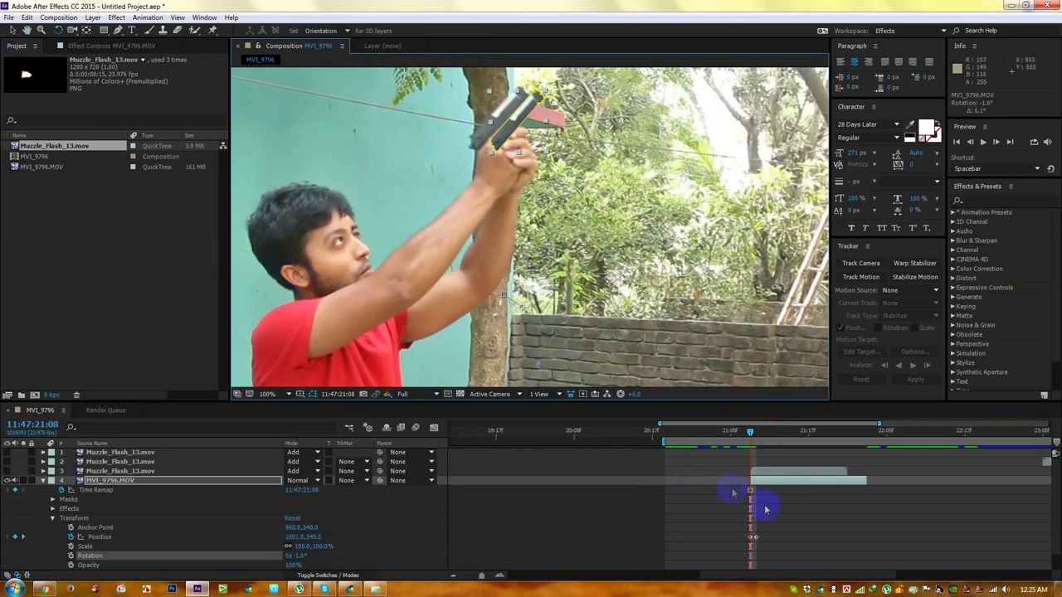
{"action": "left_click", "coordinate": [87, 536]}
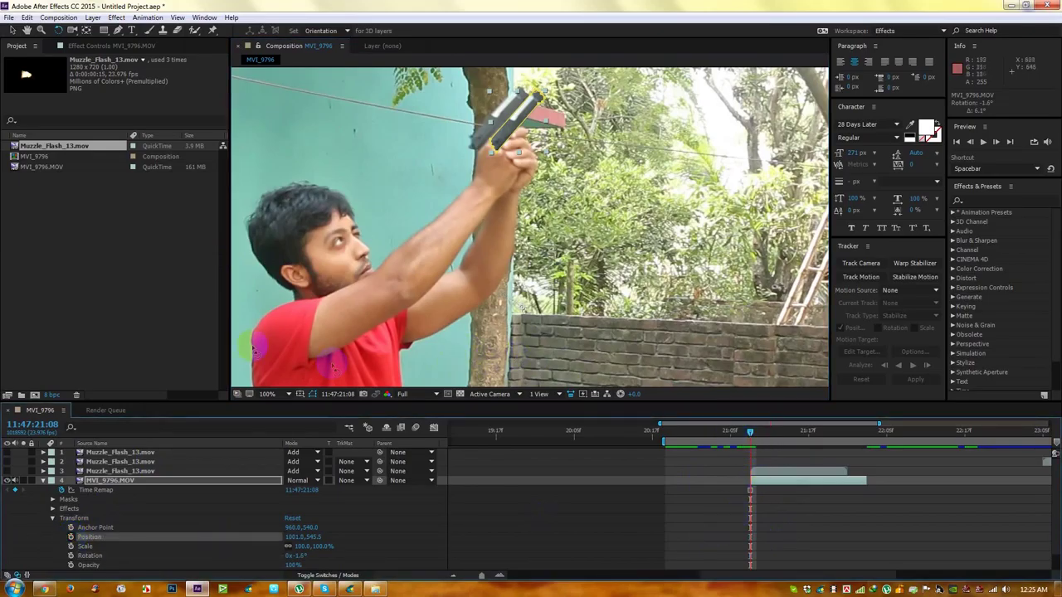
Move the slide's anchor point onto the pistol and place the slide back at 964.0,208.5.
{"action": "left_click", "coordinate": [85, 30]}
{"action": "left_click", "coordinate": [494, 295]}
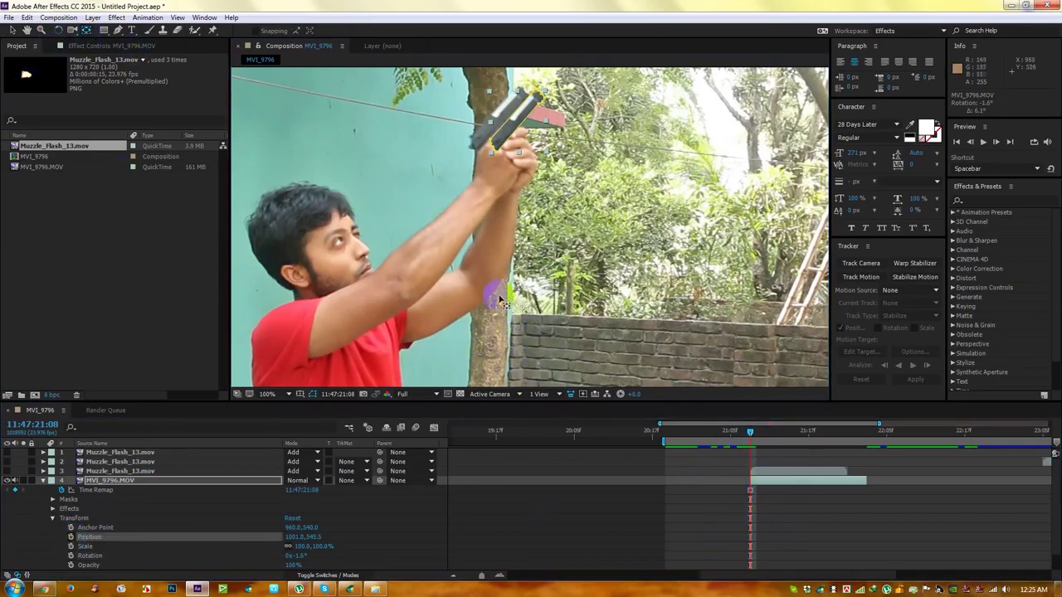
{"action": "left_click_drag", "start_coordinate": [523, 311], "coordinate": [521, 133]}
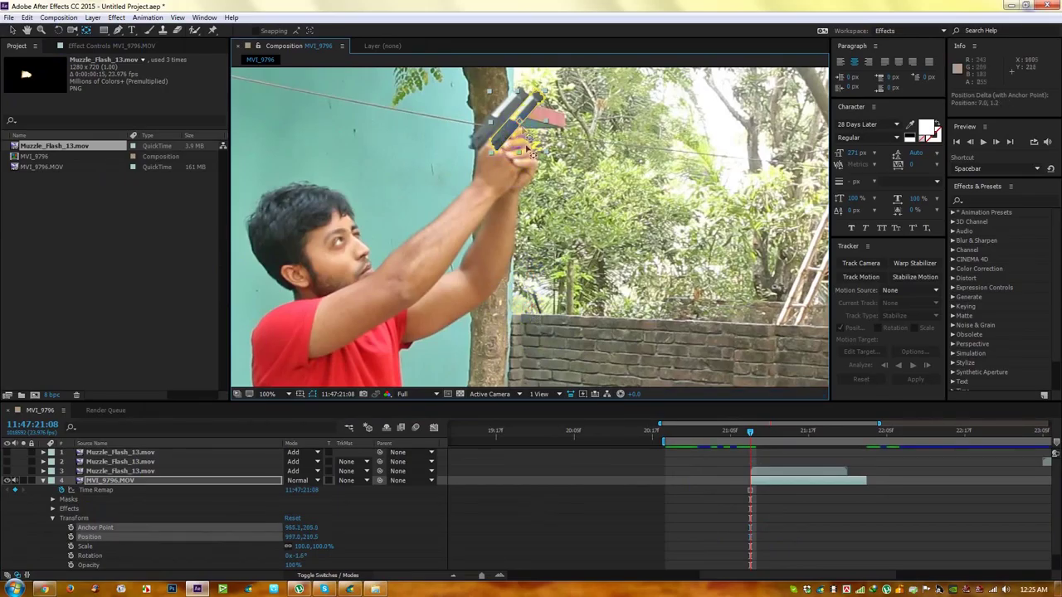
{"action": "left_click", "coordinate": [13, 30]}
{"action": "scroll", "coordinate": [513, 112], "scroll_direction": "up", "scroll_amount": 2}
{"action": "left_click_drag", "start_coordinate": [512, 112], "coordinate": [520, 207]}
Key the slide's position on the first frame, then move and rotate it on the next.
{"action": "left_click", "coordinate": [761, 445]}
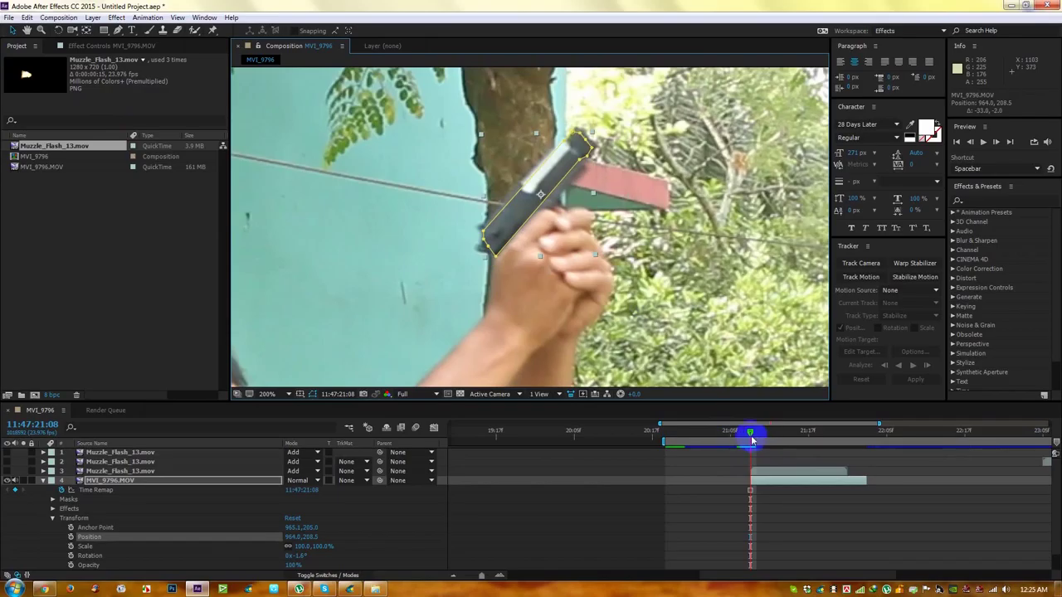
{"action": "left_click", "coordinate": [71, 537]}
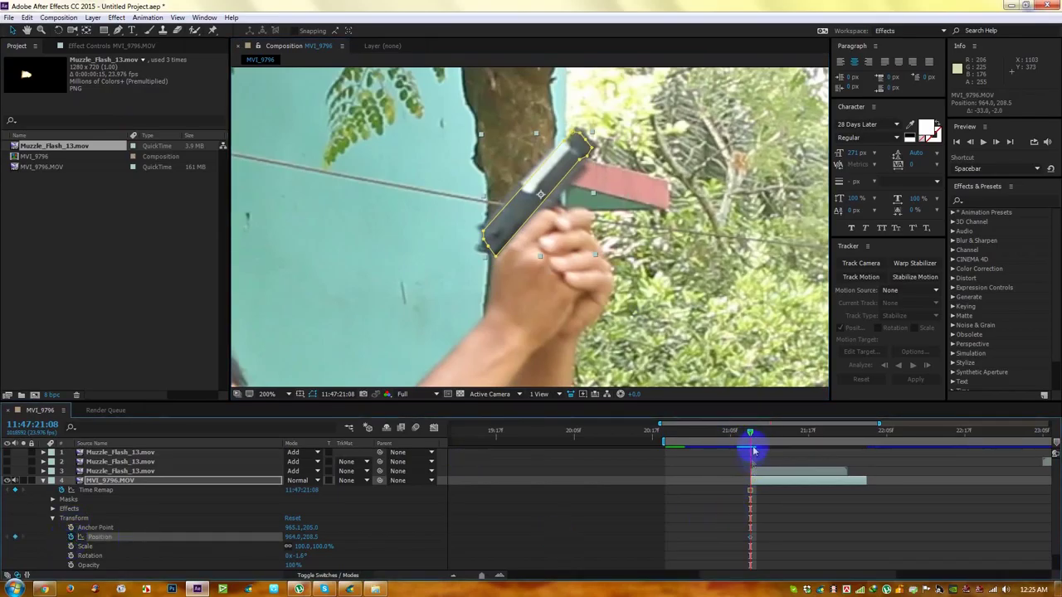
{"action": "left_click_drag", "start_coordinate": [749, 433], "coordinate": [755, 432]}
{"action": "left_click_drag", "start_coordinate": [554, 178], "coordinate": [489, 150]}
{"action": "left_click", "coordinate": [58, 30]}
{"action": "left_click_drag", "start_coordinate": [468, 206], "coordinate": [466, 222]}
Move the slide up-right on the following frame to follow the recoil, and trim it to seven frames.
{"action": "left_click", "coordinate": [12, 30]}
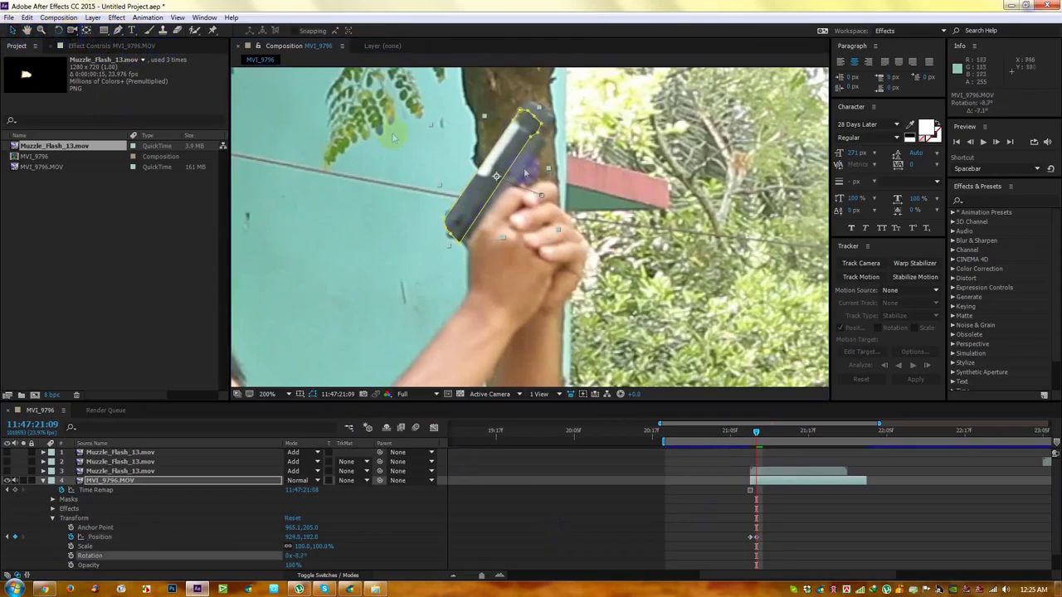
{"action": "left_click_drag", "start_coordinate": [508, 147], "coordinate": [499, 163]}
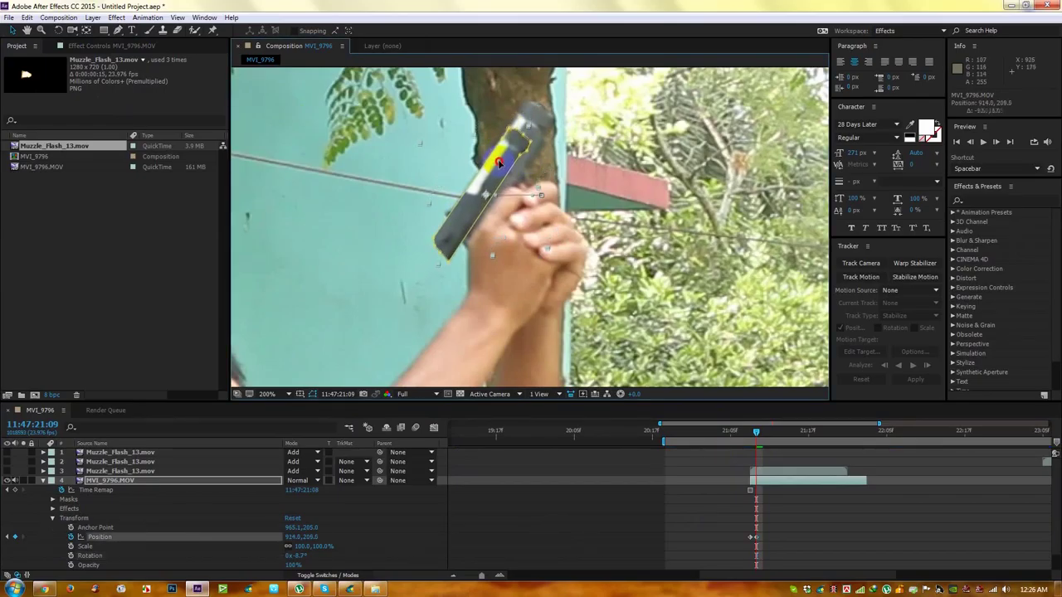
{"action": "left_click", "coordinate": [757, 437]}
{"action": "left_click_drag", "start_coordinate": [757, 437], "coordinate": [762, 435]}
{"action": "left_click_drag", "start_coordinate": [504, 181], "coordinate": [511, 127]}
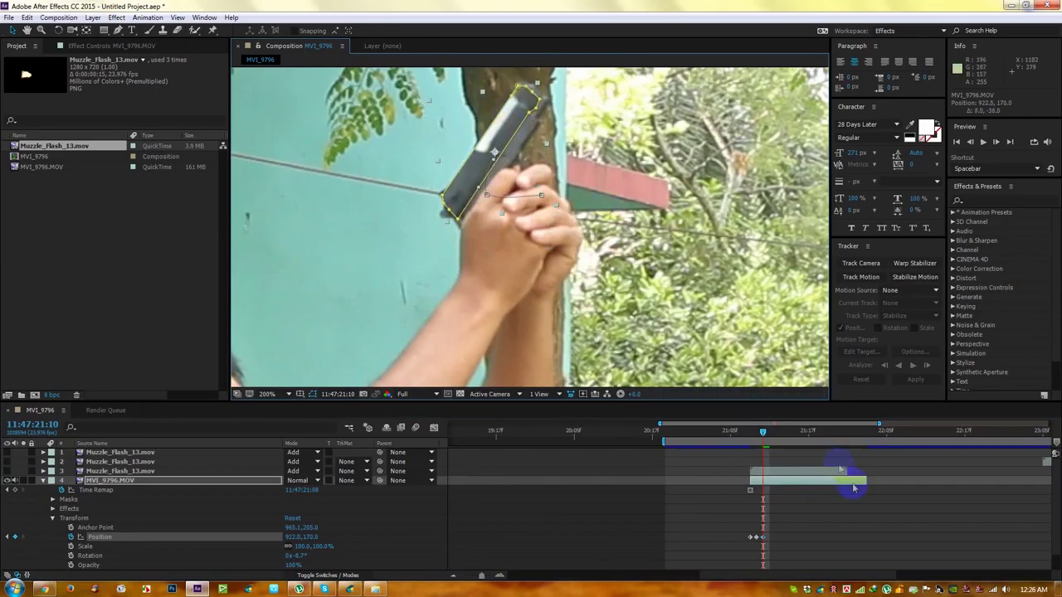
{"action": "left_click_drag", "start_coordinate": [862, 490], "coordinate": [771, 486]}
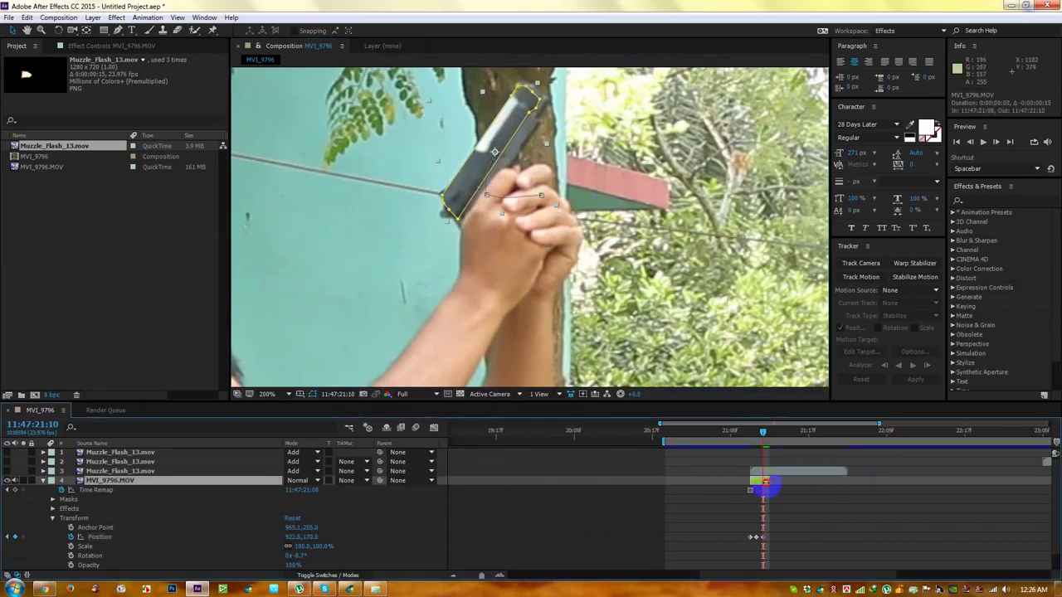
At 21:09, key the footage's recoil position down-left at 907.5,219.0.
{"action": "mouse_move", "coordinate": [763, 437]}
{"action": "left_mouse_down"}
{"action": "mouse_move", "coordinate": [777, 435]}
{"action": "mouse_move", "coordinate": [729, 434]}
{"action": "mouse_move", "coordinate": [758, 433]}
{"action": "left_mouse_up"}
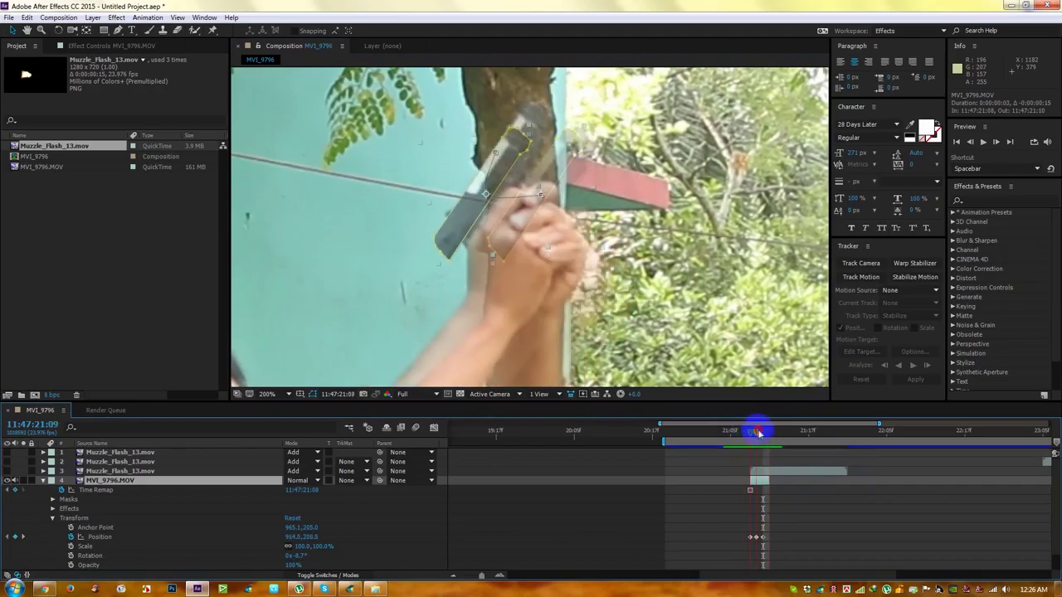
{"action": "left_click", "coordinate": [758, 537]}
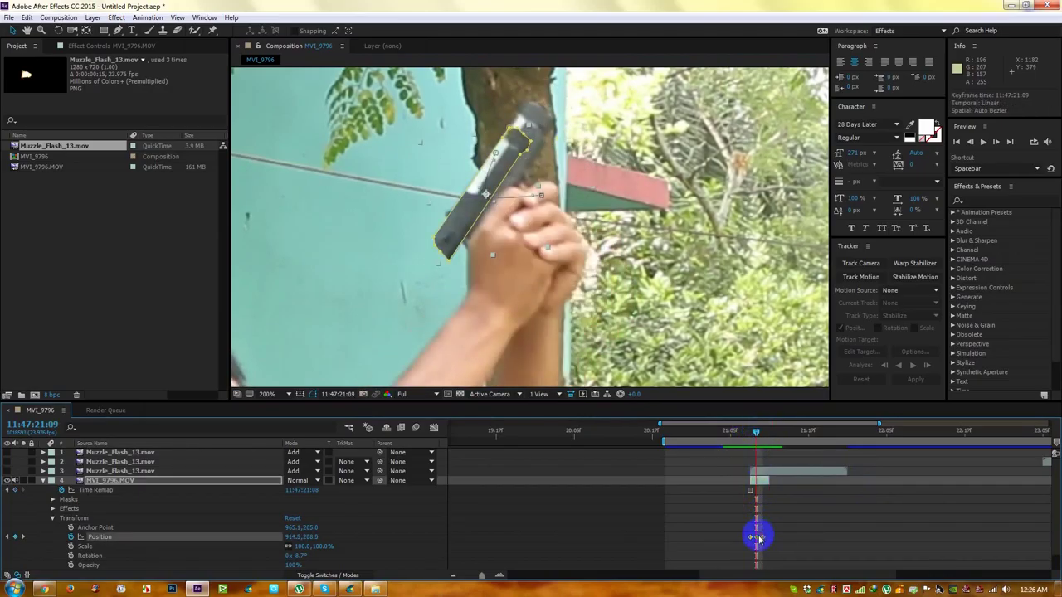
{"action": "left_click_drag", "start_coordinate": [481, 205], "coordinate": [460, 225]}
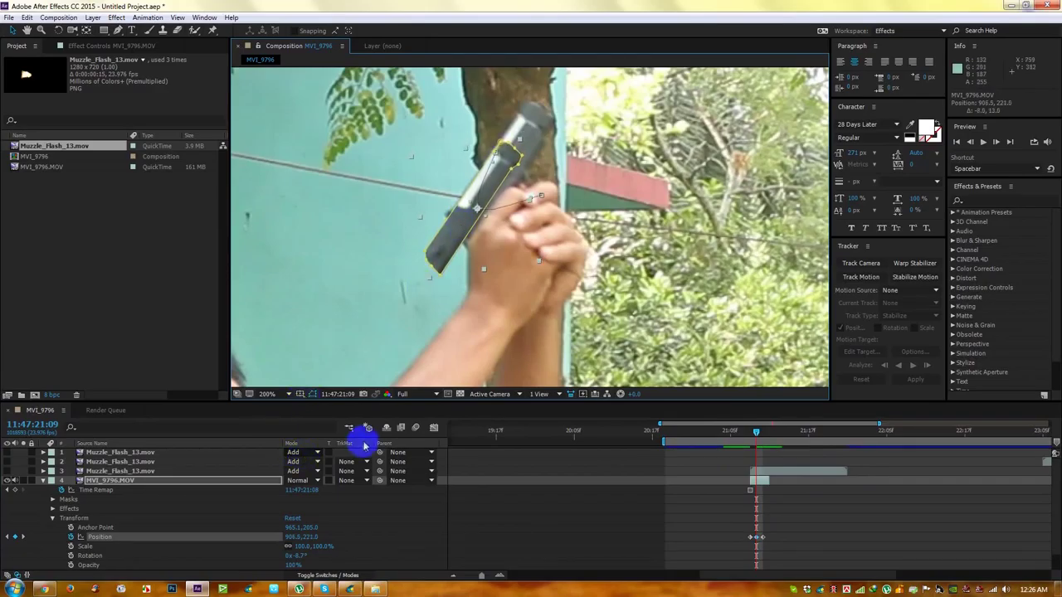
Collapse the footage layer's properties and duplicate the MVI_9796.MOV layer.
{"action": "left_click", "coordinate": [43, 480]}
{"action": "key", "text": "ctrl+d"}
{"action": "left_click", "coordinate": [116, 489]}
{"action": "left_click", "coordinate": [112, 481]}
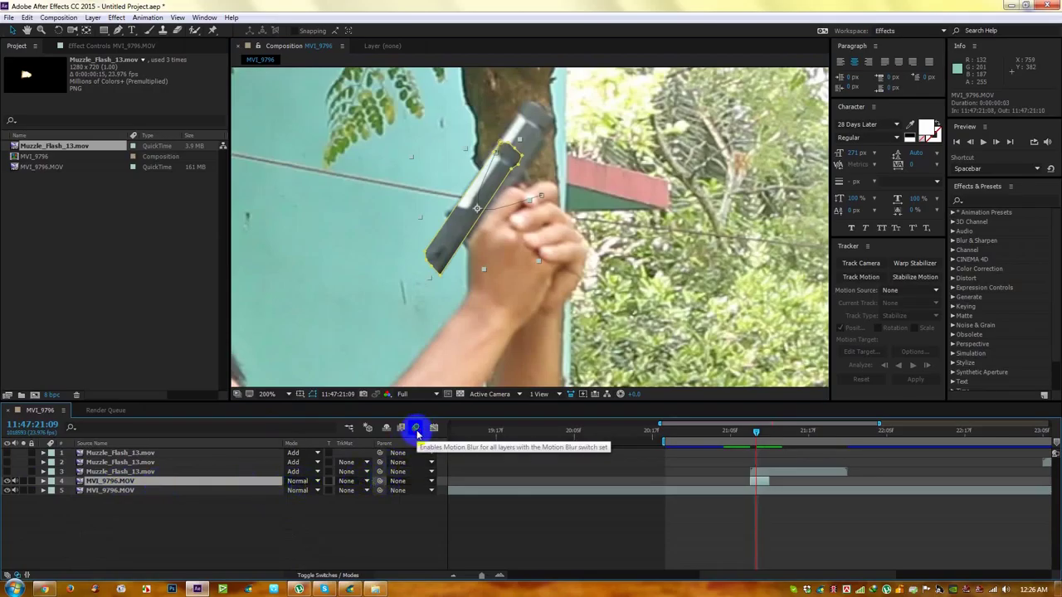
Enable motion blur for the composition and the MVI_9796.MOV layer, then preview the recoil.
{"action": "left_click", "coordinate": [346, 574]}
{"action": "left_click", "coordinate": [347, 574]}
{"action": "left_click", "coordinate": [347, 574]}
{"action": "left_click", "coordinate": [347, 574]}
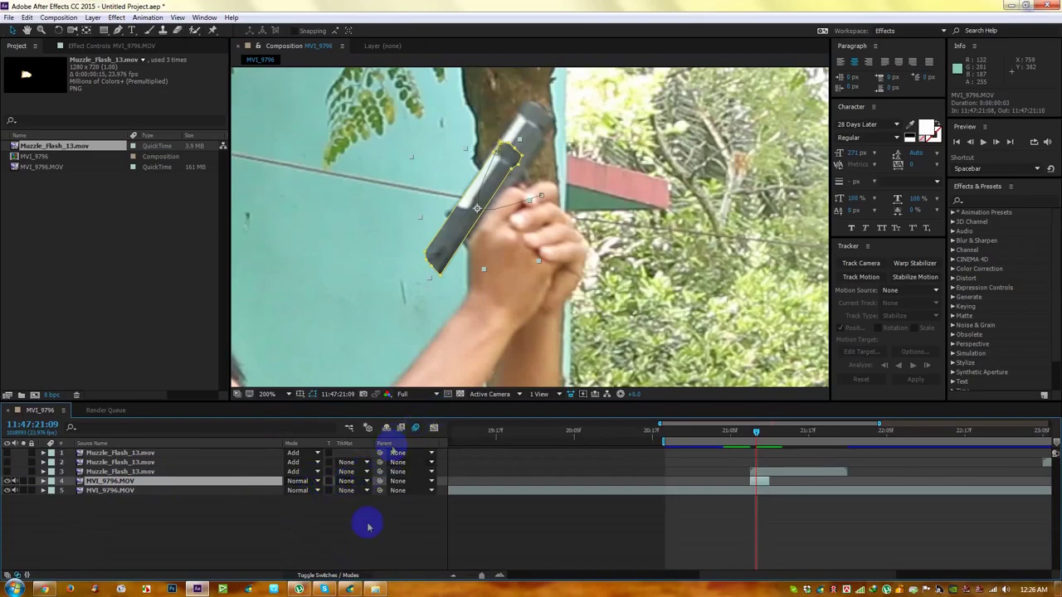
{"action": "left_click", "coordinate": [342, 575]}
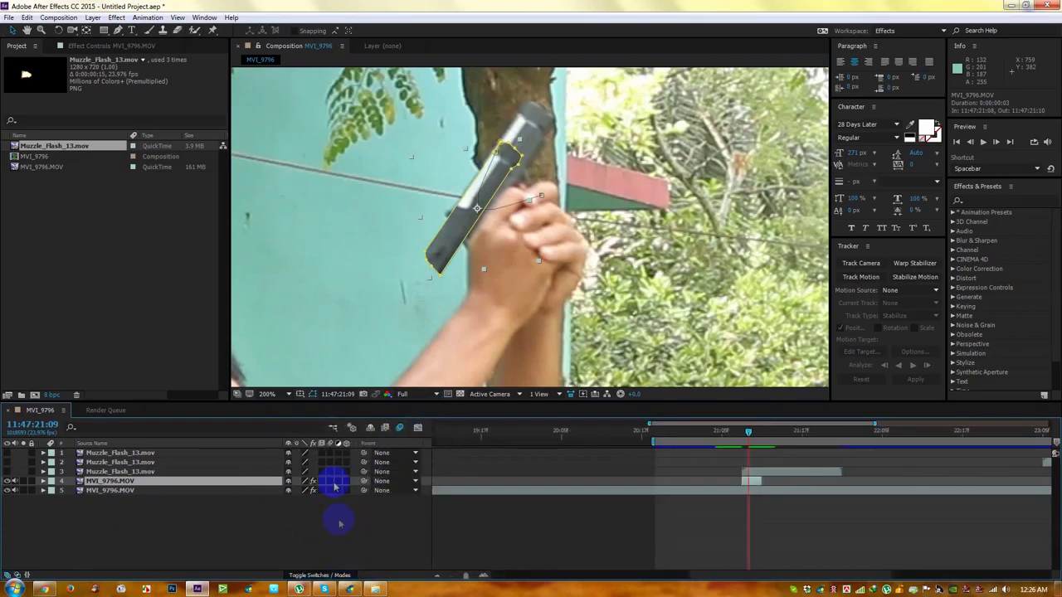
{"action": "left_click", "coordinate": [330, 481]}
{"action": "left_click_drag", "start_coordinate": [730, 477], "coordinate": [721, 433]}
{"action": "key", "text": "space"}
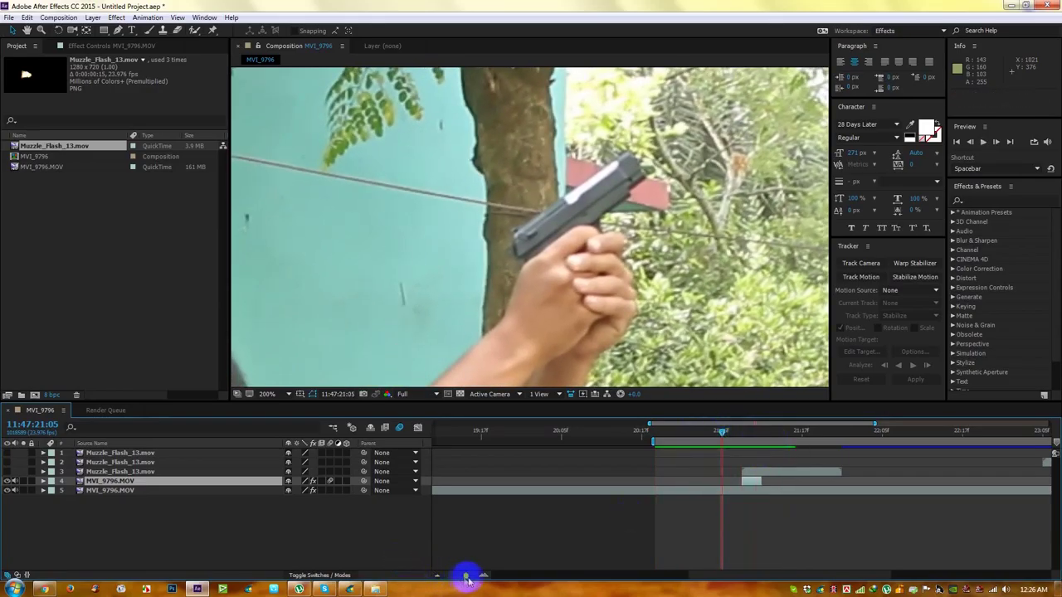
Zoom out the timeline, stretch the work area to the clip start, and centre the full frame.
{"action": "left_click_drag", "start_coordinate": [468, 575], "coordinate": [448, 579]}
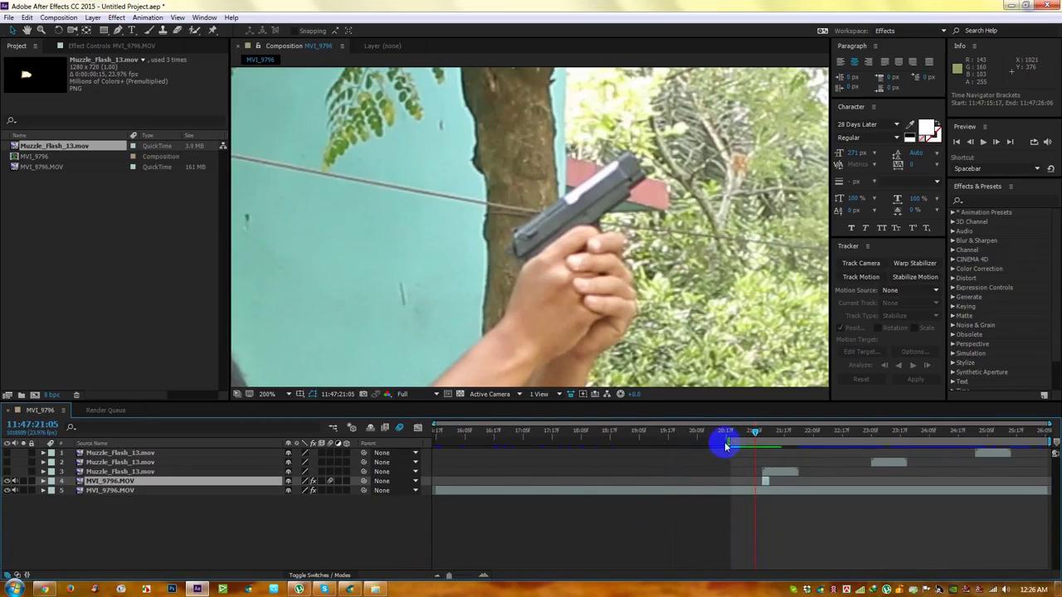
{"action": "left_click_drag", "start_coordinate": [728, 439], "coordinate": [433, 440]}
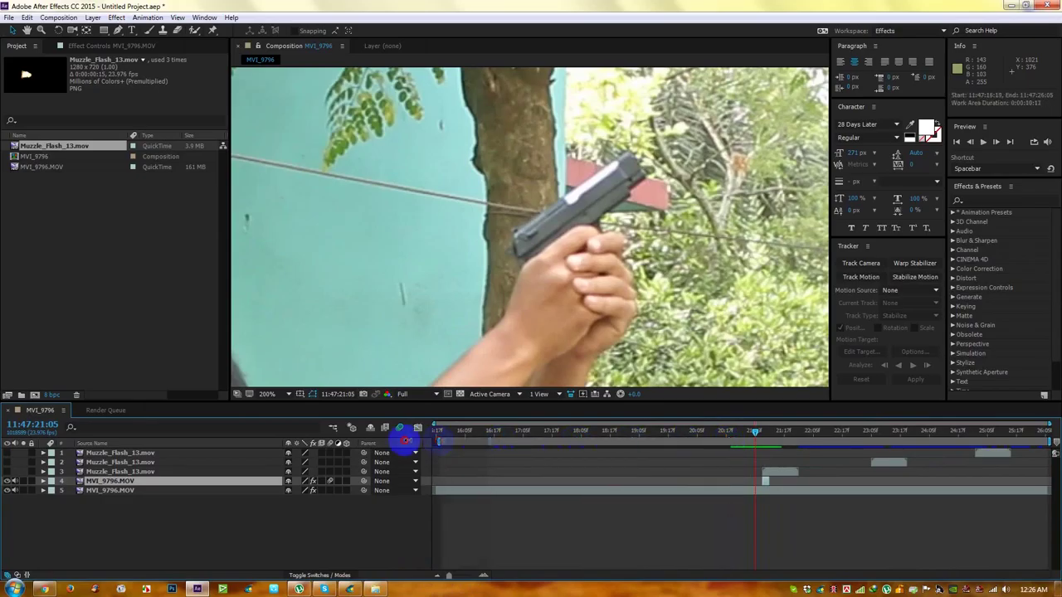
{"action": "left_click_drag", "start_coordinate": [753, 437], "coordinate": [803, 437]}
{"action": "scroll", "coordinate": [658, 277], "scroll_direction": "down", "scroll_amount": 4}
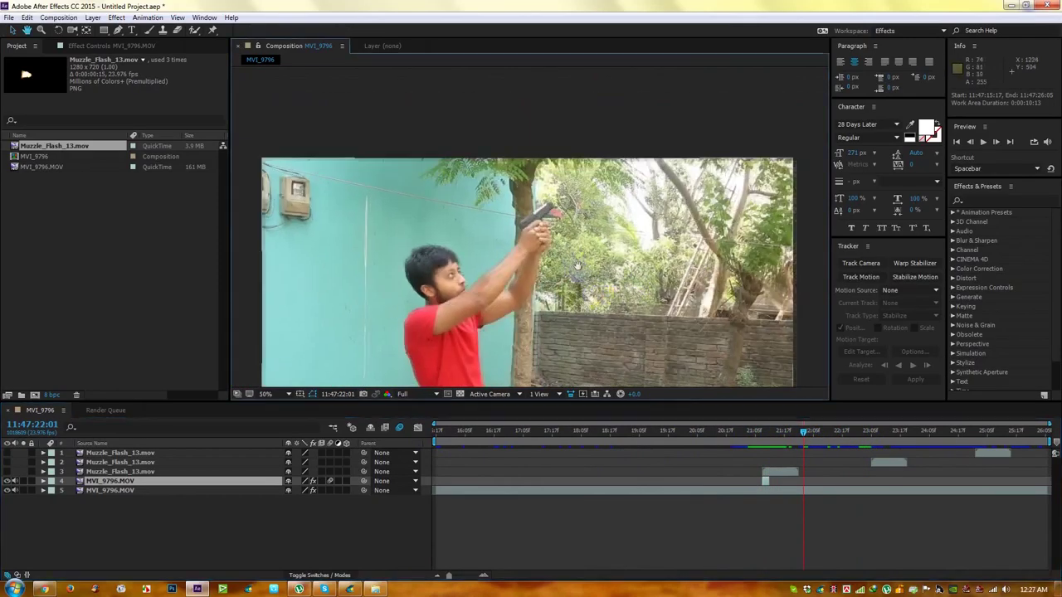
{"action": "left_click_drag", "start_coordinate": [617, 304], "coordinate": [584, 260]}
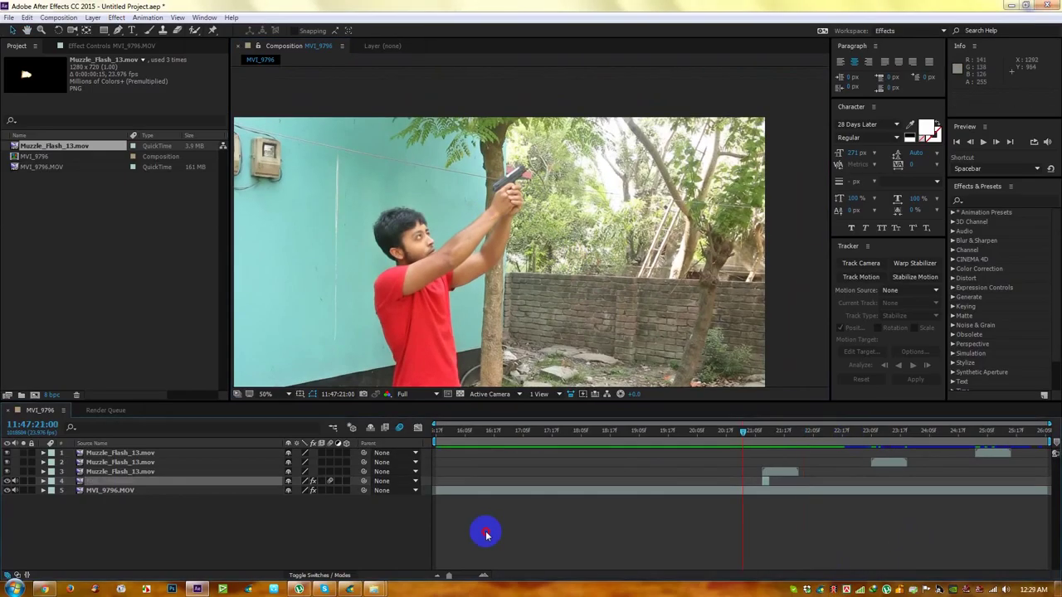
{"action": "left_click", "coordinate": [486, 535]}
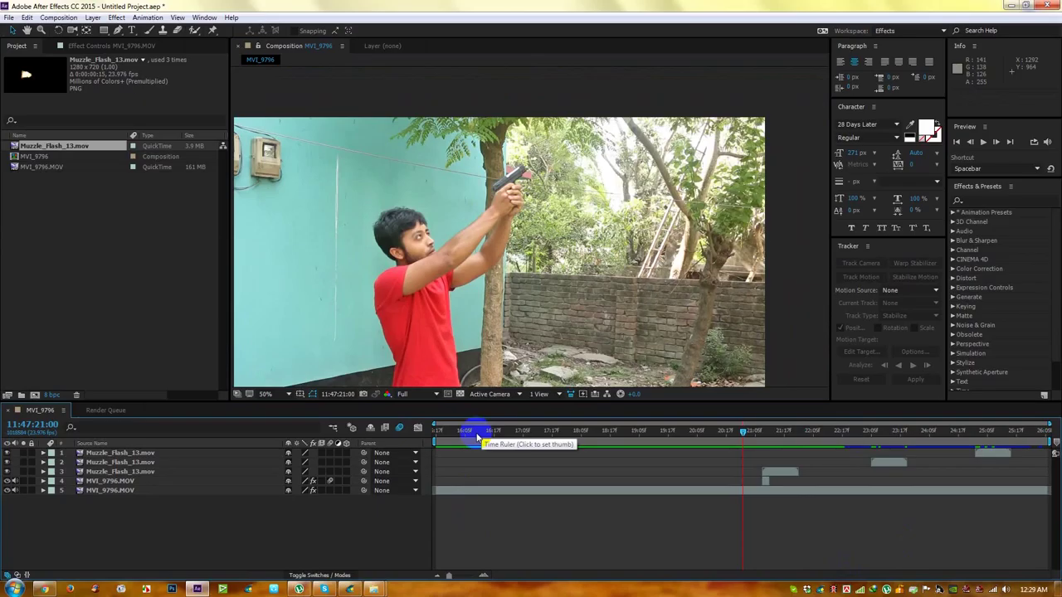
Preview Gun Shot Single 2 from the M9 Gun Shot folder and drag it into the timeline.
{"action": "mouse_move", "coordinate": [375, 587]}
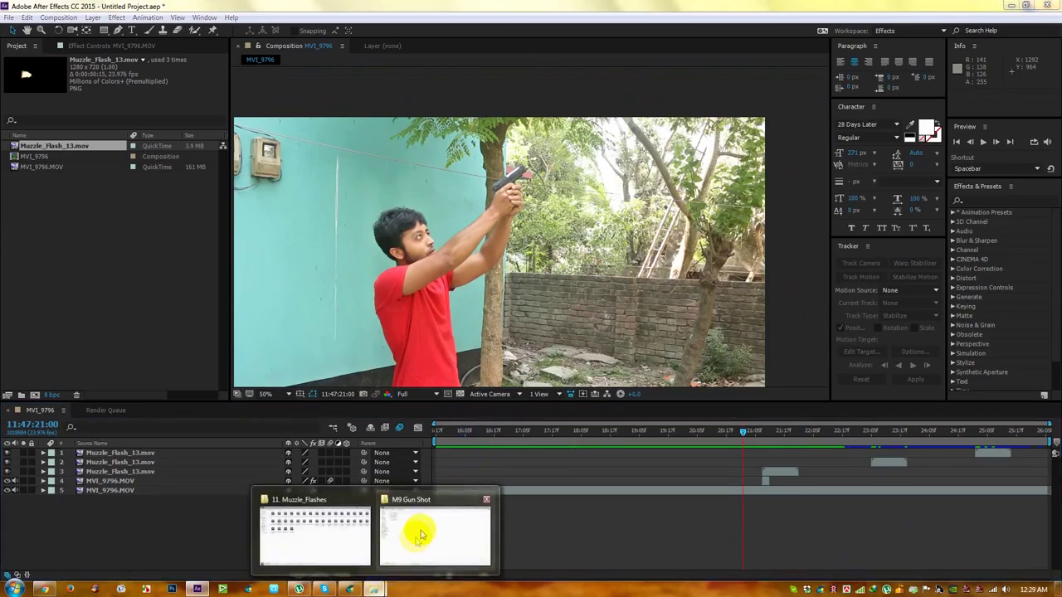
{"action": "left_click", "coordinate": [420, 530]}
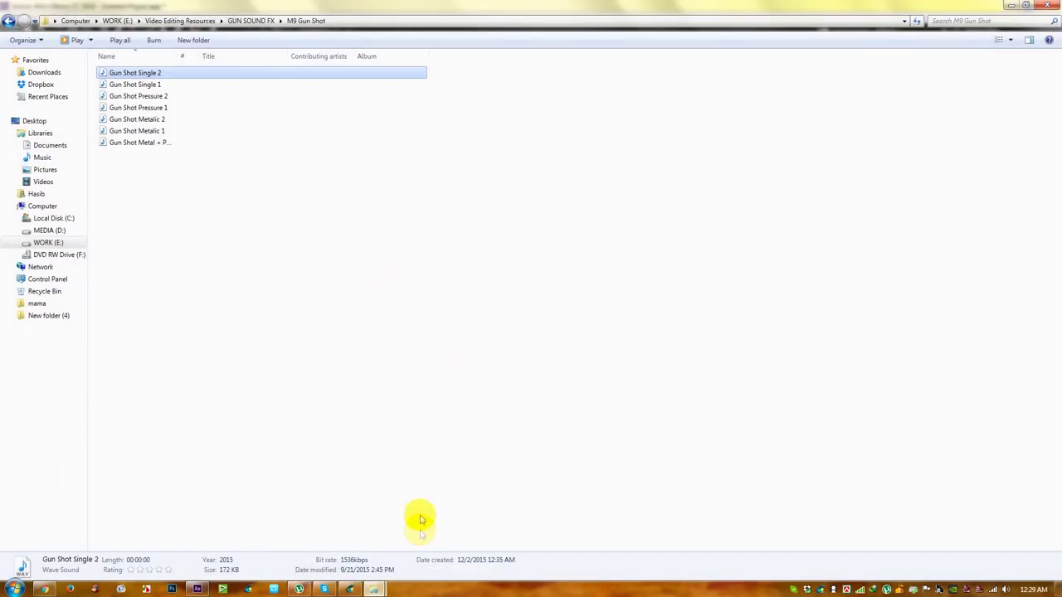
{"action": "double_click", "coordinate": [132, 75]}
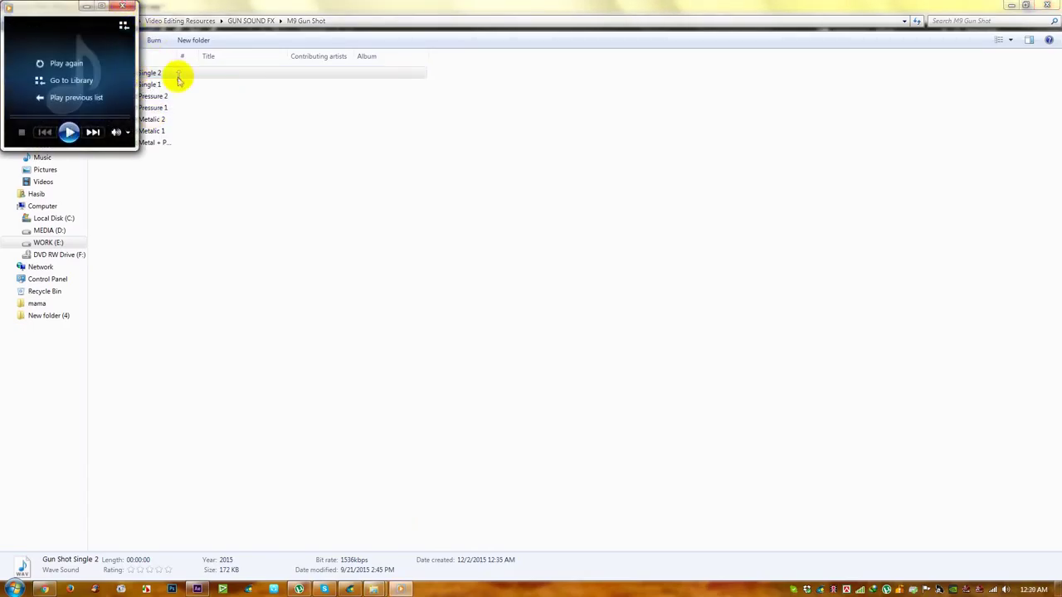
{"action": "left_click", "coordinate": [129, 8]}
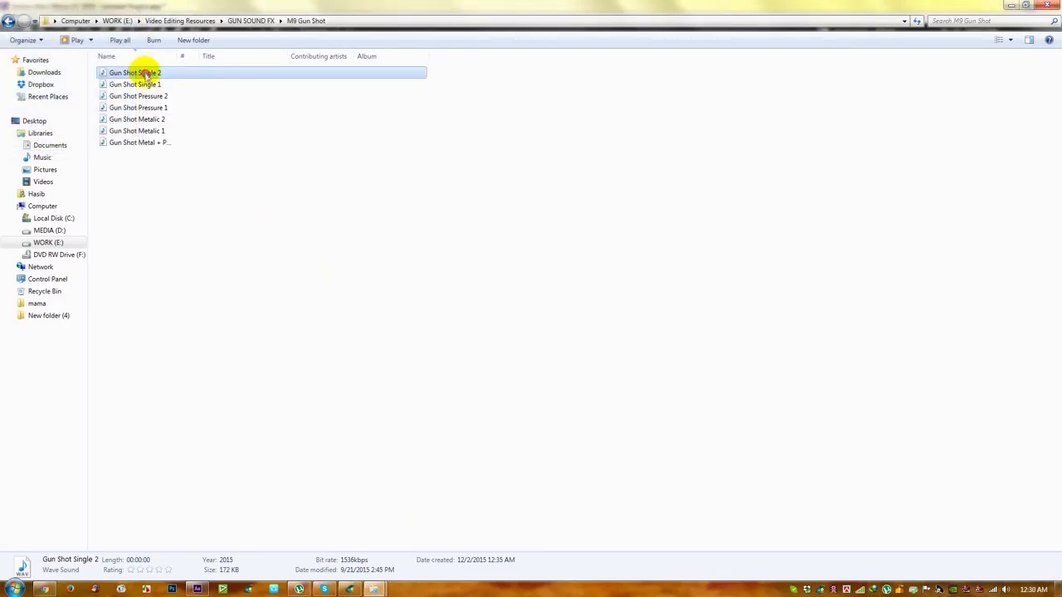
{"action": "left_click_drag", "start_coordinate": [142, 75], "coordinate": [135, 535]}
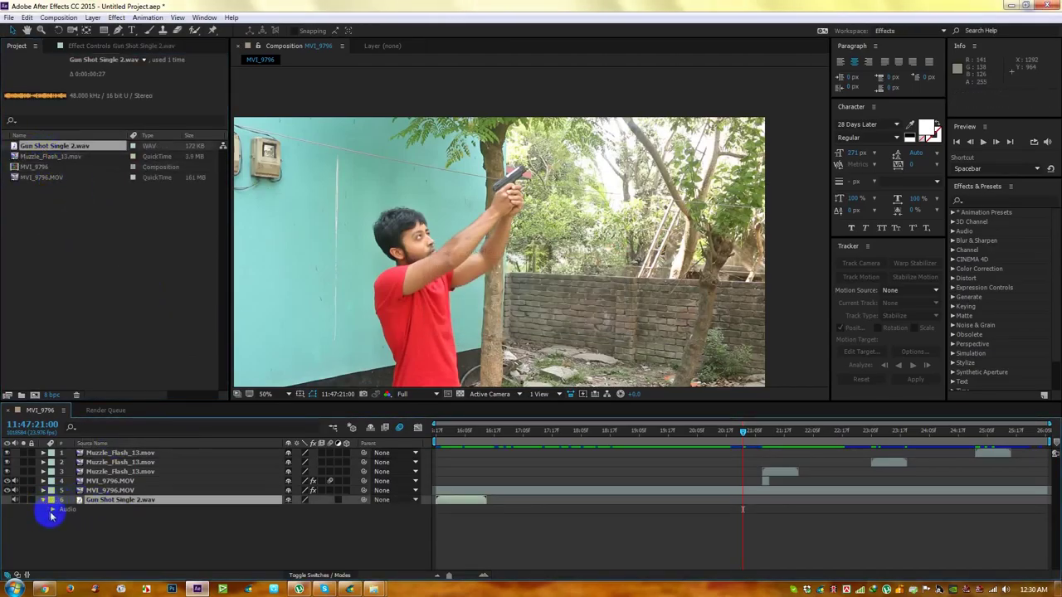
Show the gunshot layer's waveform and move it to start near 21:05.
{"action": "left_click", "coordinate": [52, 510]}
{"action": "left_click", "coordinate": [63, 528]}
{"action": "left_click_drag", "start_coordinate": [459, 512], "coordinate": [778, 516]}
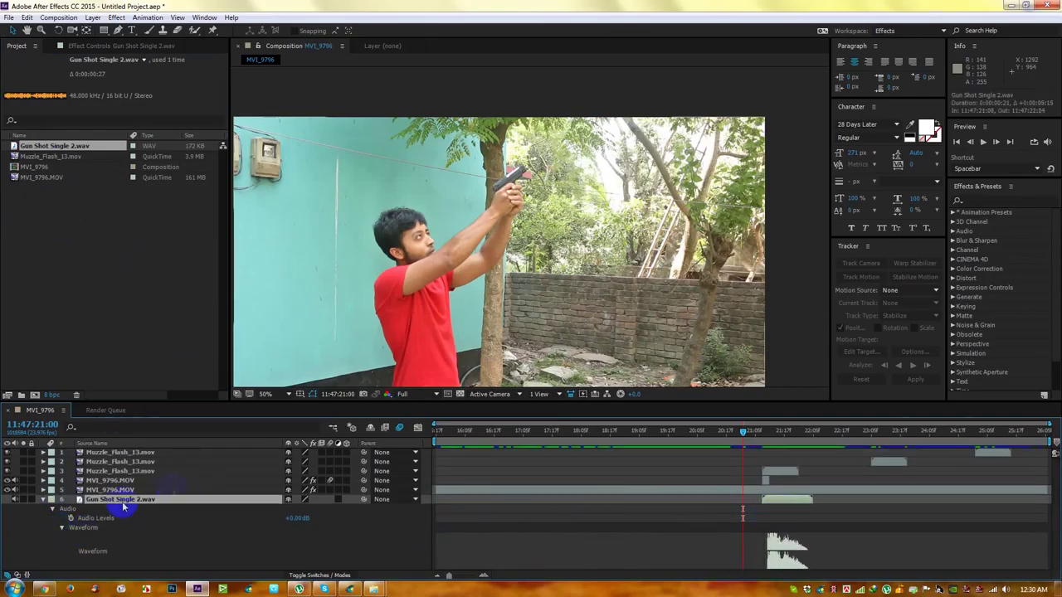
Reveal the original clip's waveform and align the gunshot sound's start with its shot spike.
{"action": "left_click", "coordinate": [87, 489]}
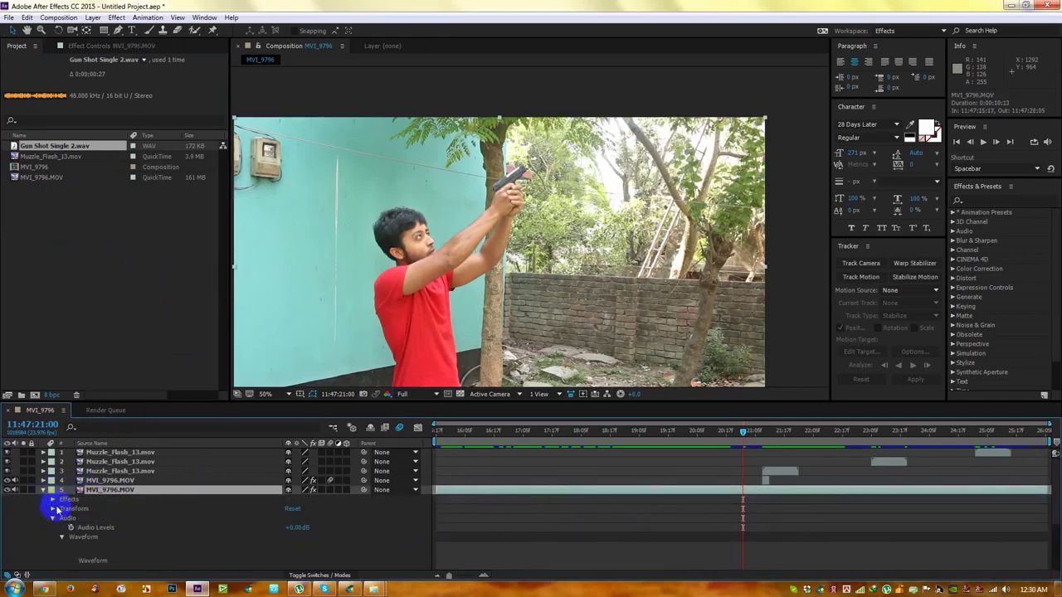
{"action": "left_click", "coordinate": [43, 490]}
{"action": "scroll", "coordinate": [810, 498], "scroll_direction": "down", "scroll_amount": 3}
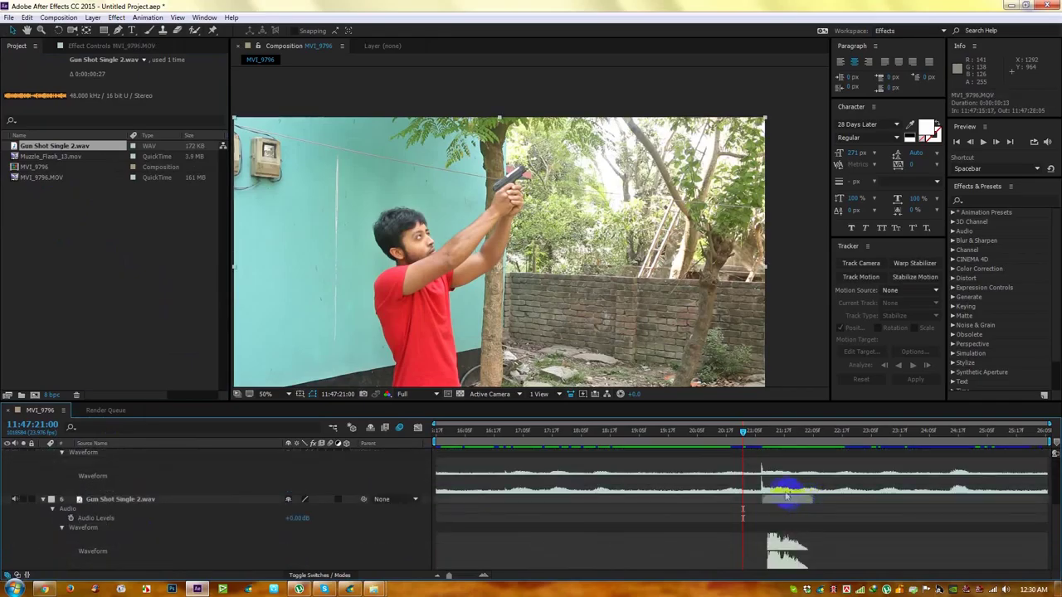
{"action": "left_click", "coordinate": [773, 499]}
{"action": "left_click", "coordinate": [762, 433]}
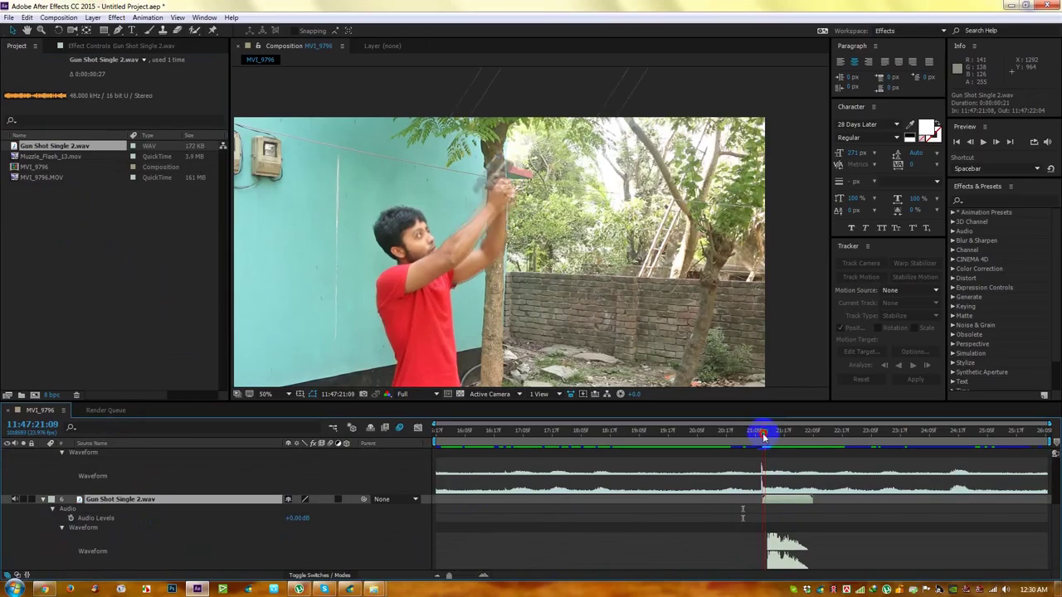
{"action": "left_click", "coordinate": [781, 499]}
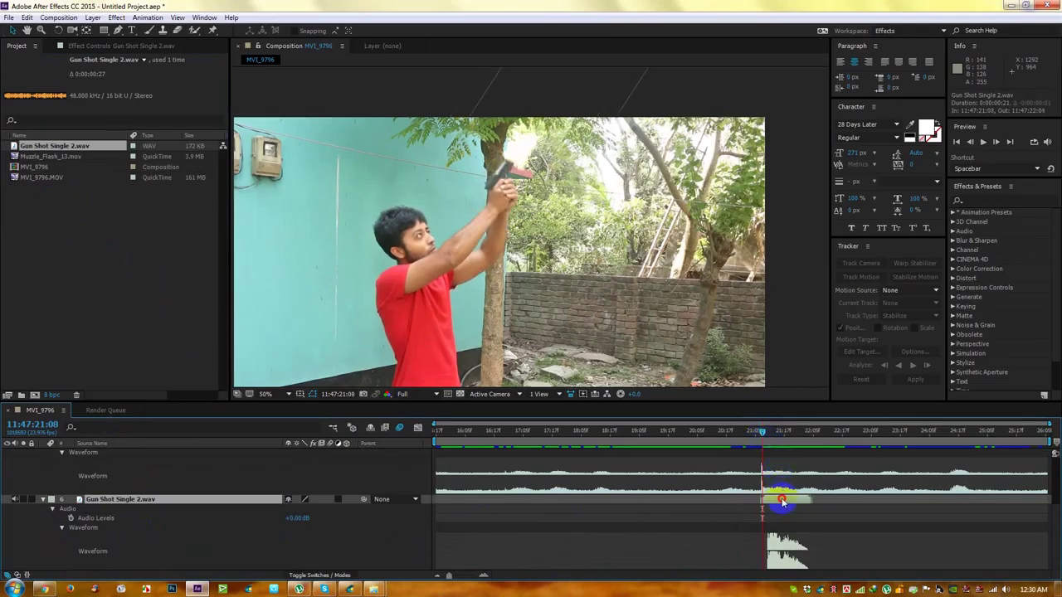
{"action": "left_click_drag", "start_coordinate": [781, 499], "coordinate": [781, 502]}
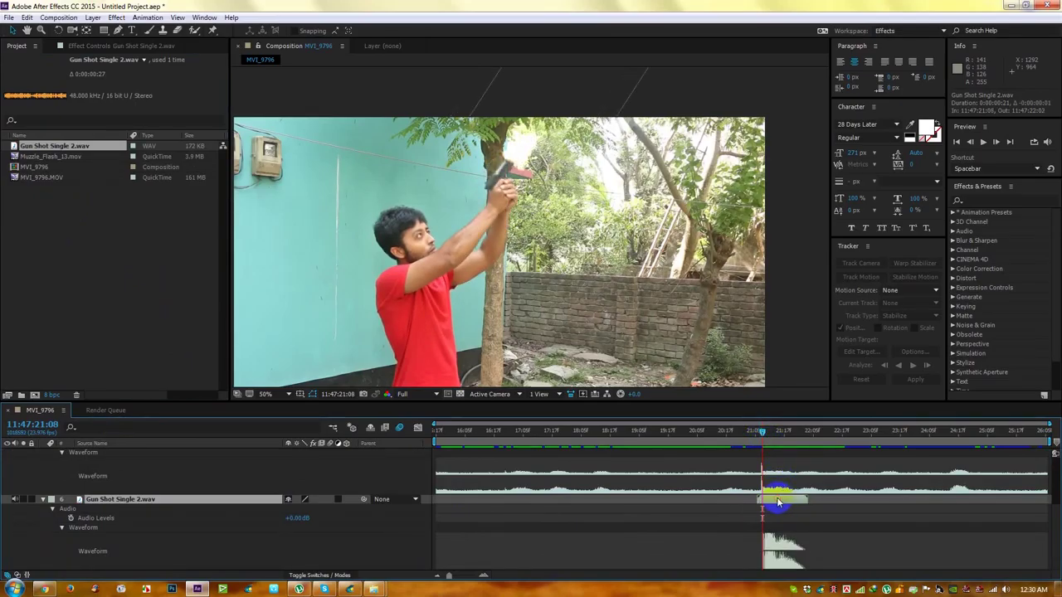
Collapse both layers and start the work area at about 20:21.
{"action": "left_click", "coordinate": [43, 500]}
{"action": "scroll", "coordinate": [50, 515], "scroll_direction": "up", "scroll_amount": 3}
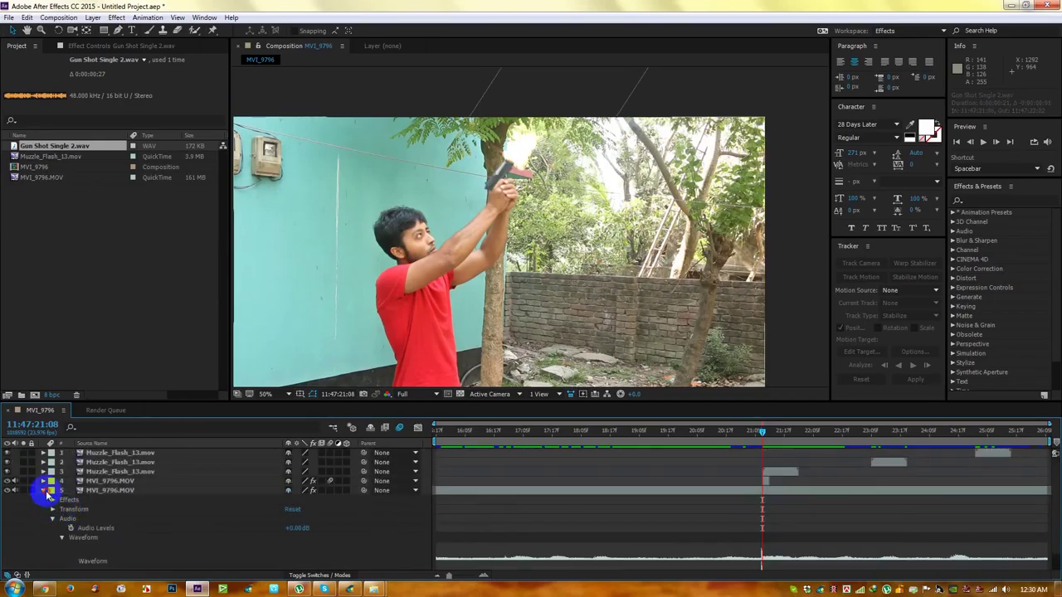
{"action": "left_click", "coordinate": [43, 490]}
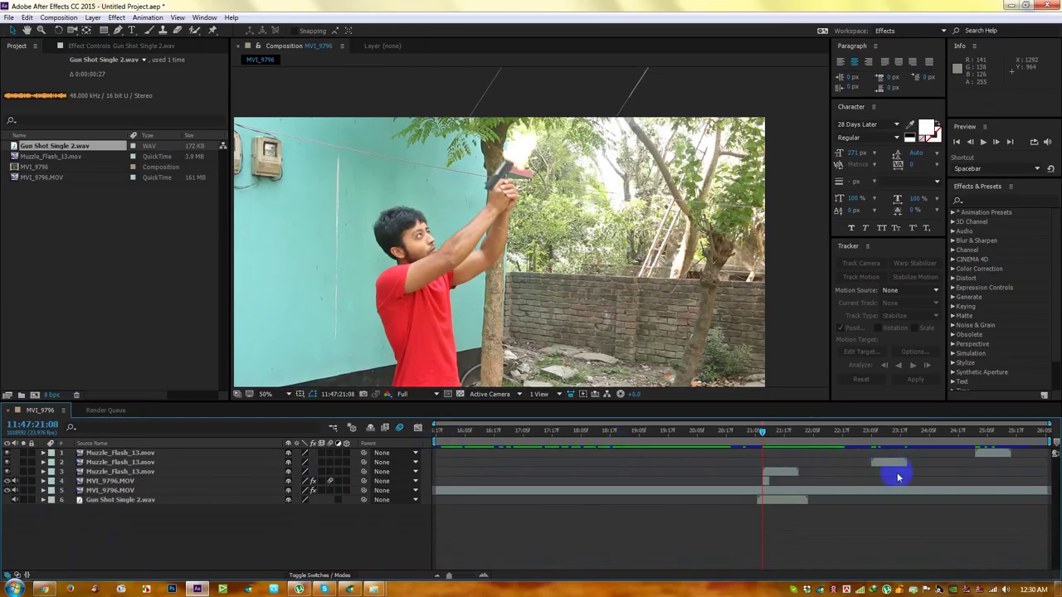
{"action": "left_click_drag", "start_coordinate": [436, 442], "coordinate": [733, 464]}
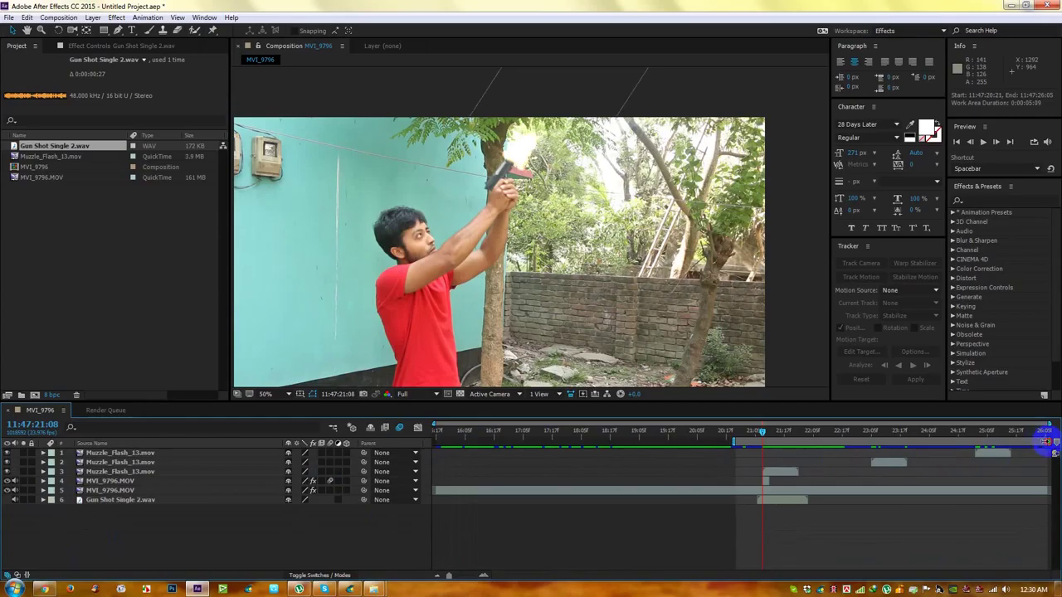
End the work area at about 22:21 and preview the shot with sound.
{"action": "left_click_drag", "start_coordinate": [1036, 442], "coordinate": [838, 442]}
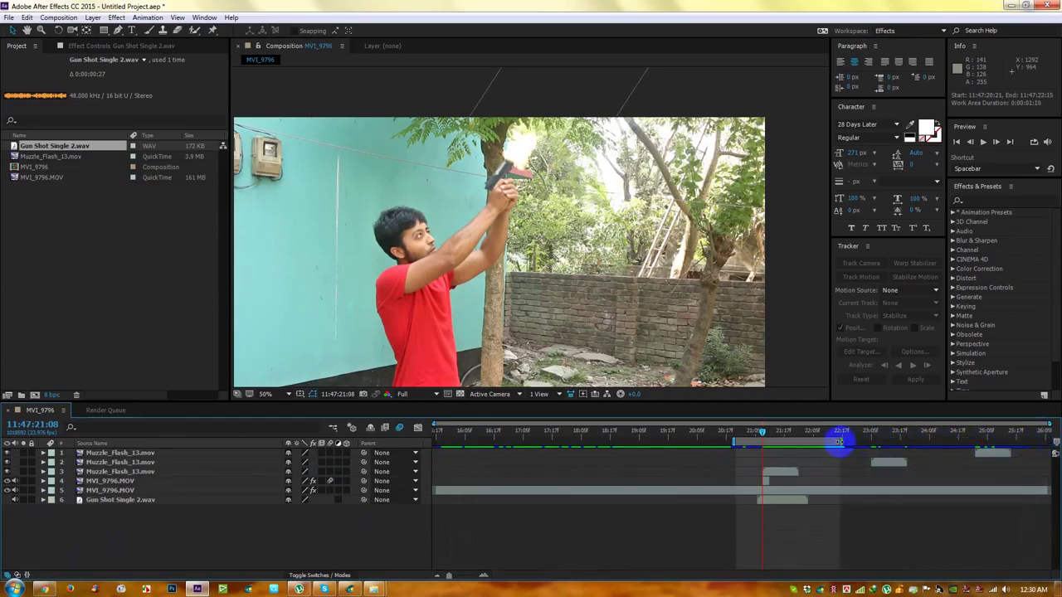
{"action": "key", "text": "space"}
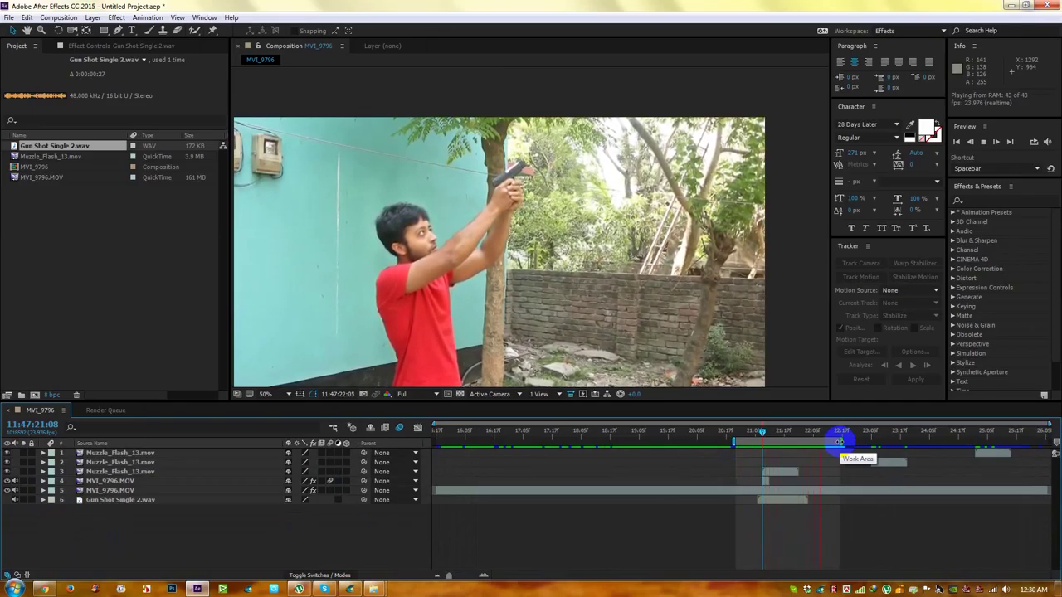
{"action": "key", "text": "space"}
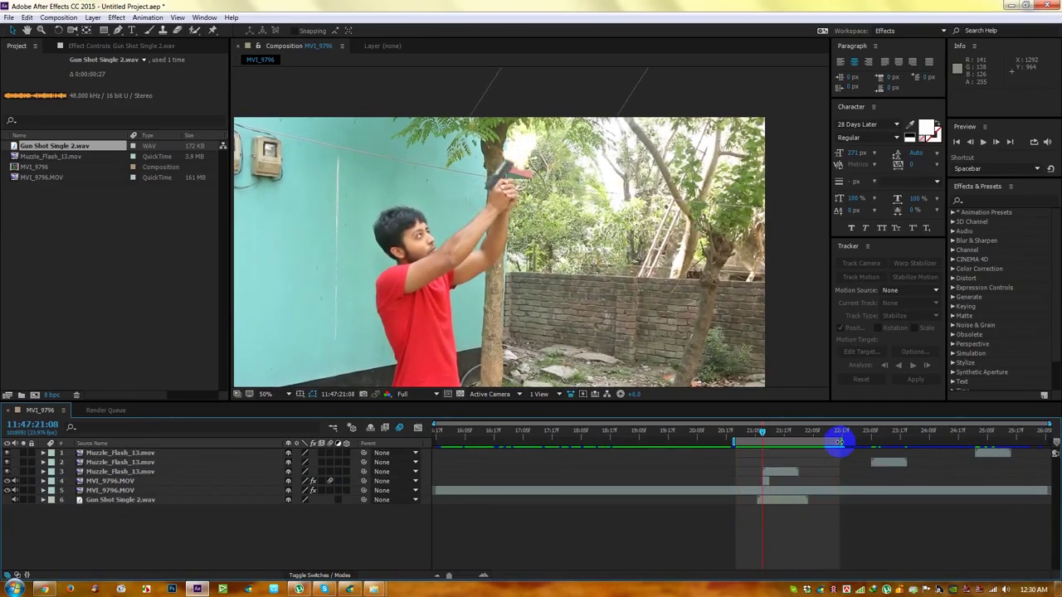
{"action": "key", "text": "space"}
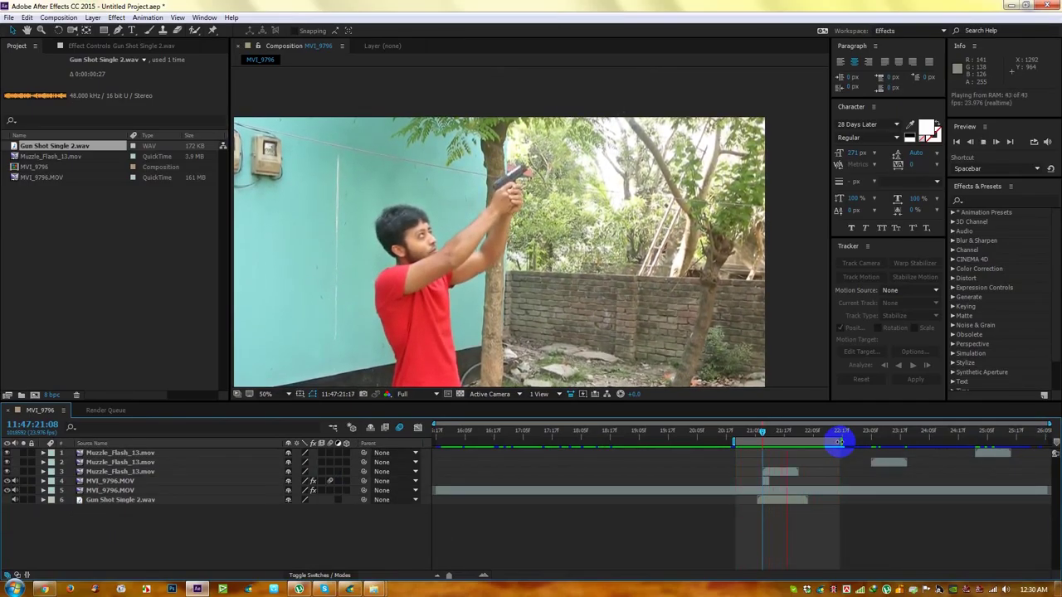
{"action": "key", "text": "space"}
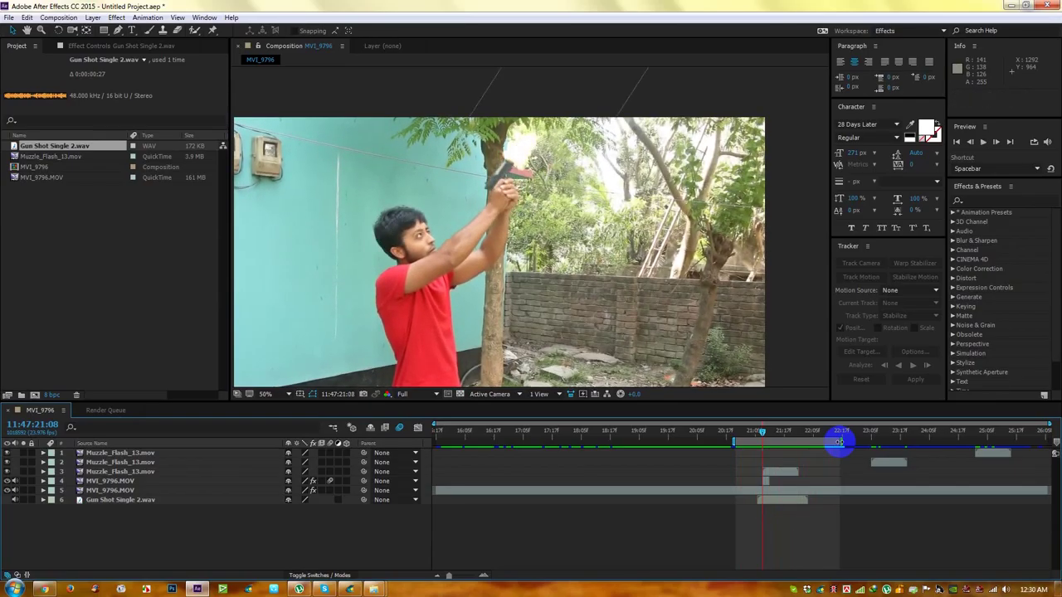
Mute the MVI_9796.MOV layer's audio, preview again, and zoom the viewer out to 25%.
{"action": "left_click", "coordinate": [14, 490]}
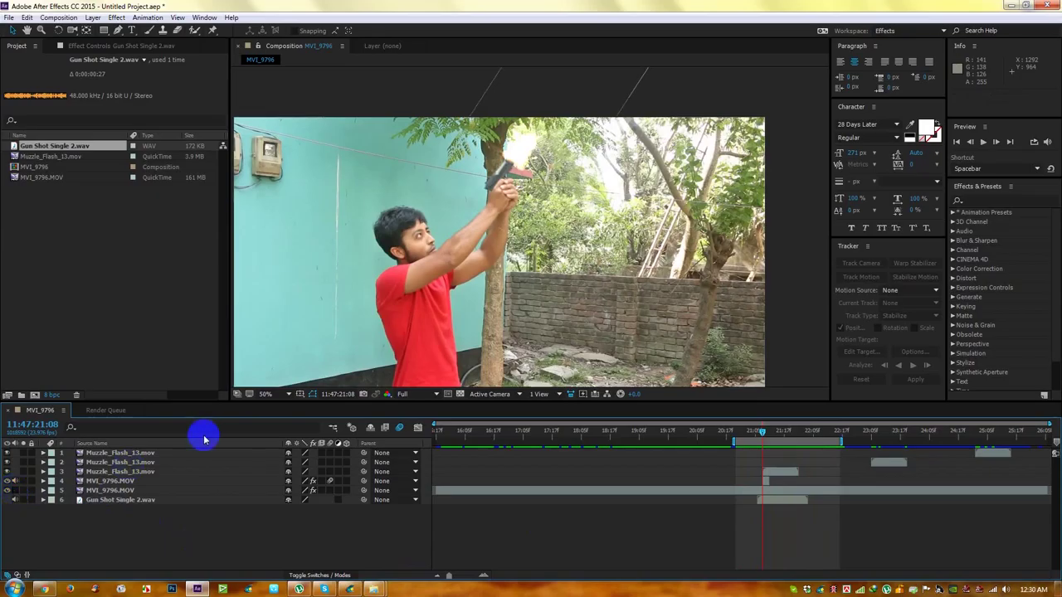
{"action": "key", "text": "space"}
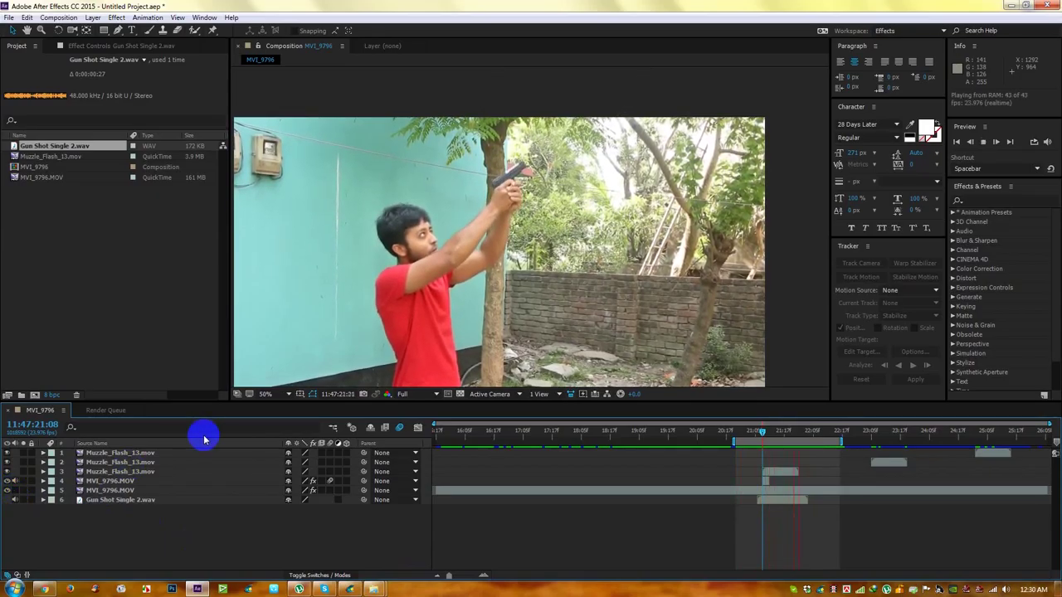
{"action": "key", "text": "space"}
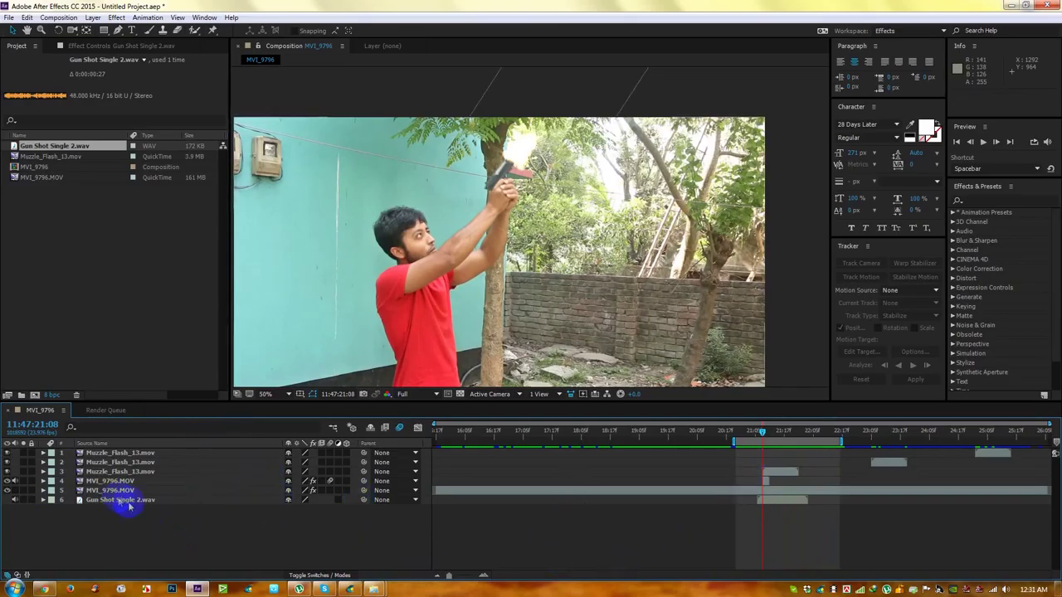
{"action": "key", "text": "comma"}
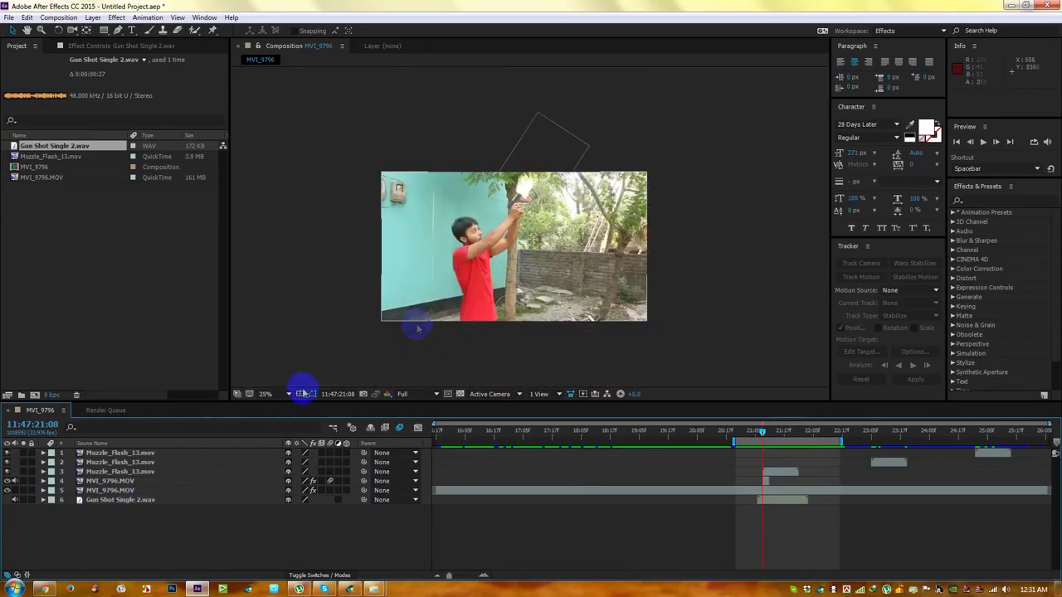
Pre-compose all six layers into a new 'Gun Shoot' composition, moving all attributes.
{"action": "left_click", "coordinate": [174, 455]}
{"action": "left_click", "coordinate": [155, 498], "text": "shift"}
{"action": "right_click", "coordinate": [155, 497]}
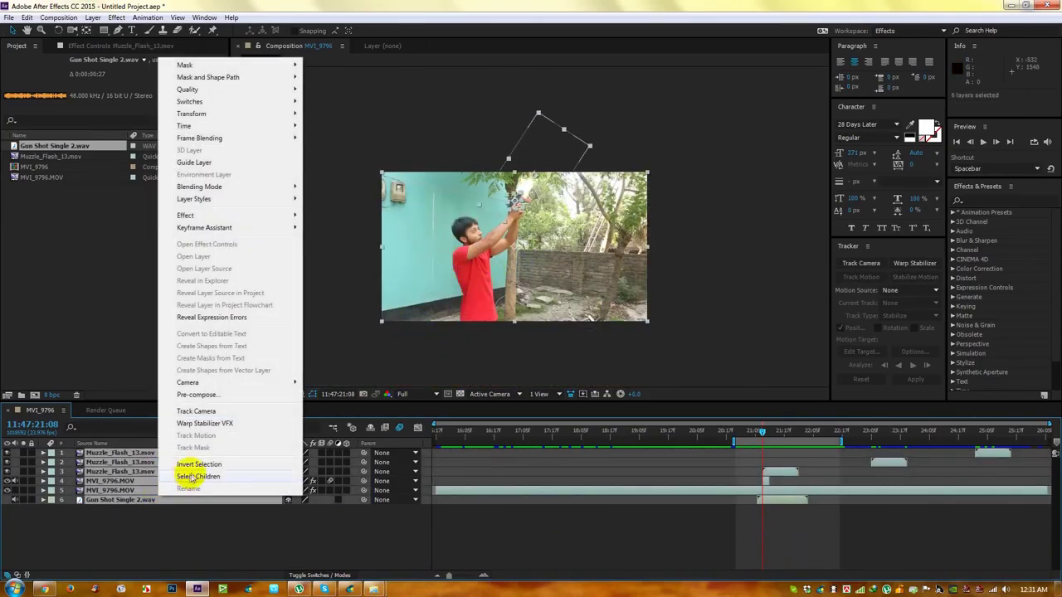
{"action": "left_click", "coordinate": [188, 394]}
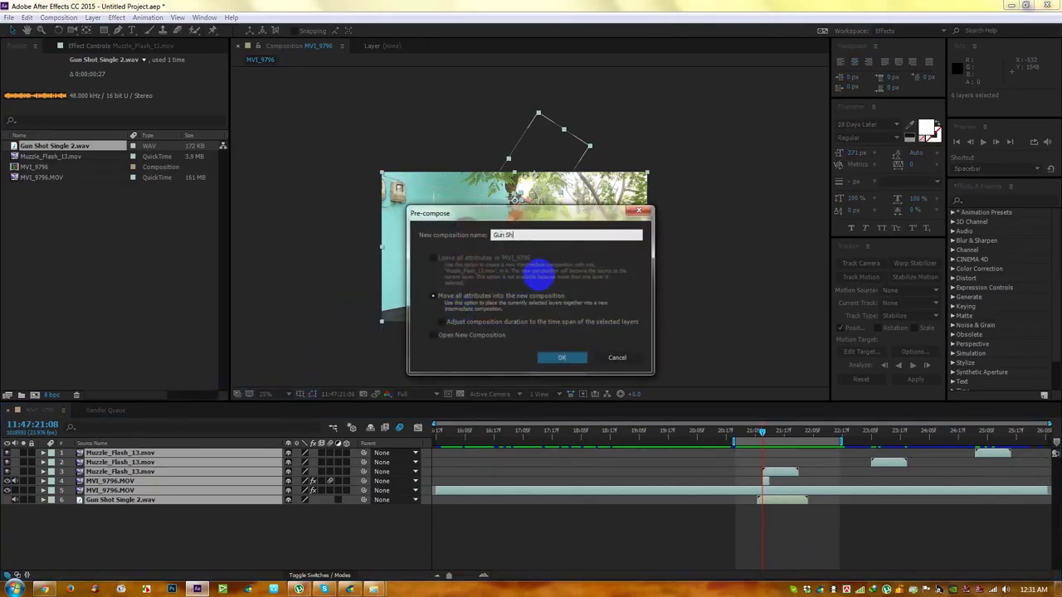
{"action": "left_click", "coordinate": [561, 358]}
{"action": "right_click", "coordinate": [166, 473]}
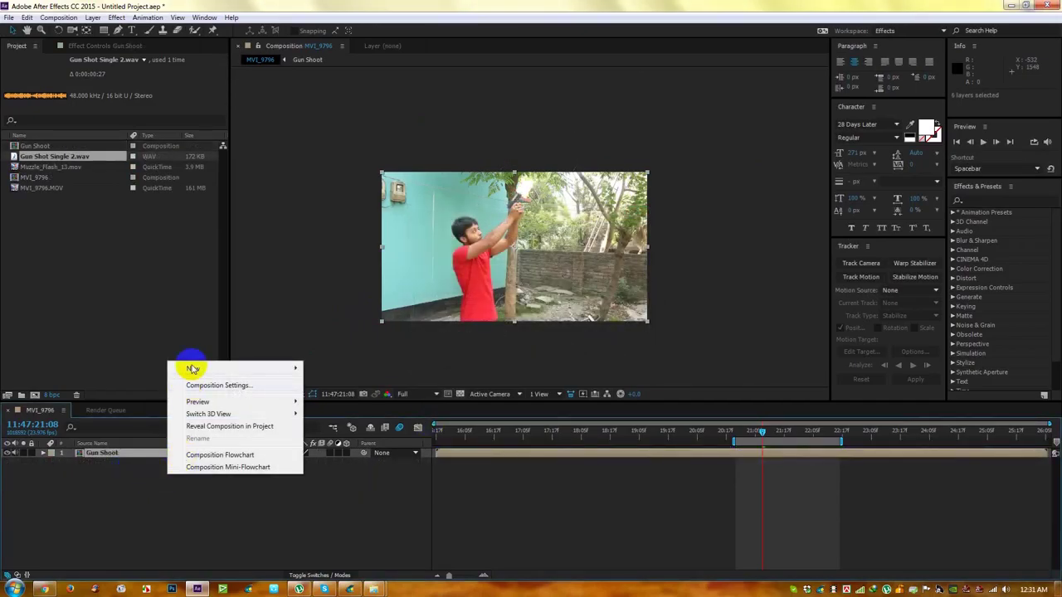
Add a new black solid layer to the composition.
{"action": "mouse_move", "coordinate": [192, 369]}
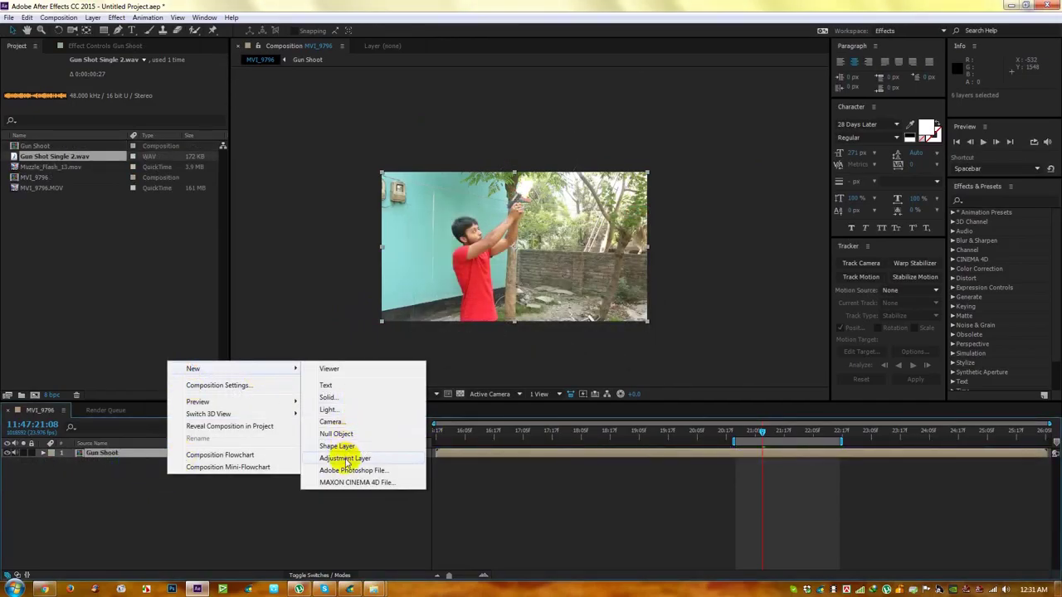
{"action": "left_click", "coordinate": [327, 398]}
{"action": "left_click", "coordinate": [706, 383]}
{"action": "scroll", "coordinate": [514, 284], "scroll_direction": "up", "scroll_amount": 2}
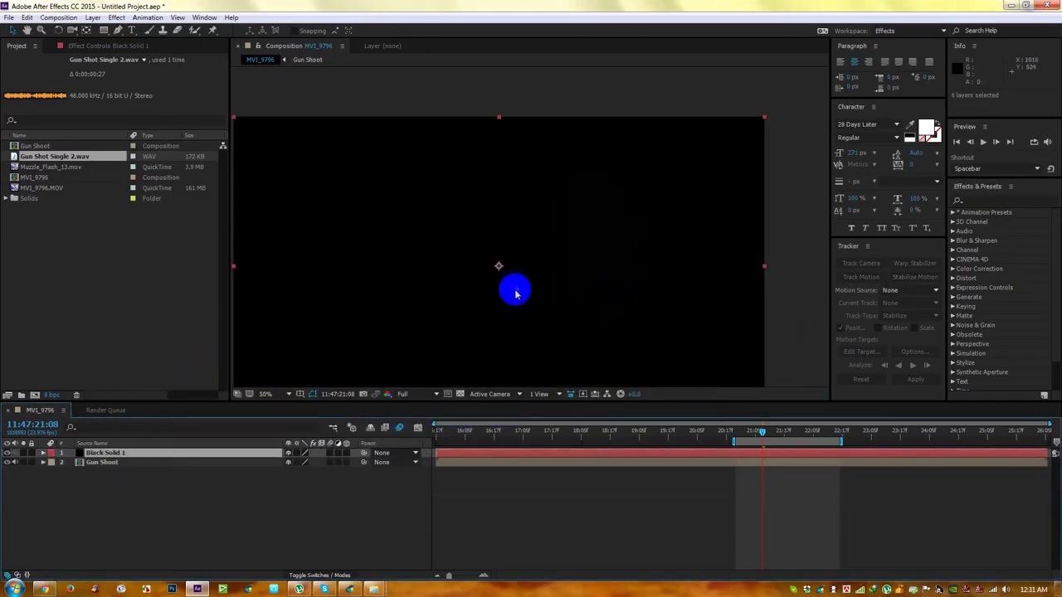
{"action": "left_click_drag", "start_coordinate": [505, 301], "coordinate": [550, 265]}
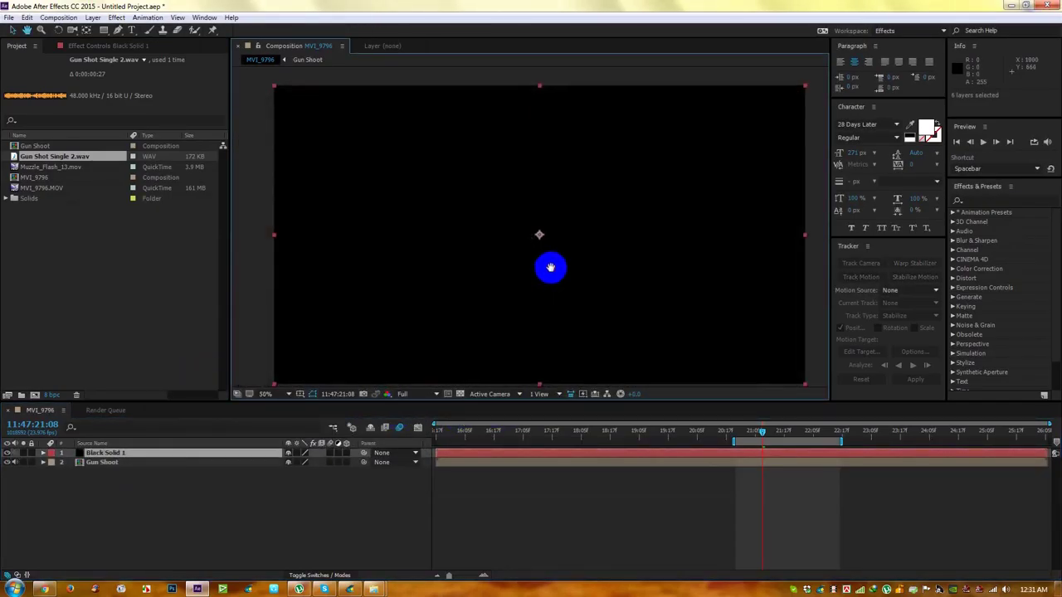
Show title/action safe guides and draw an inverted rectangle mask over the picture area.
{"action": "left_click", "coordinate": [300, 395]}
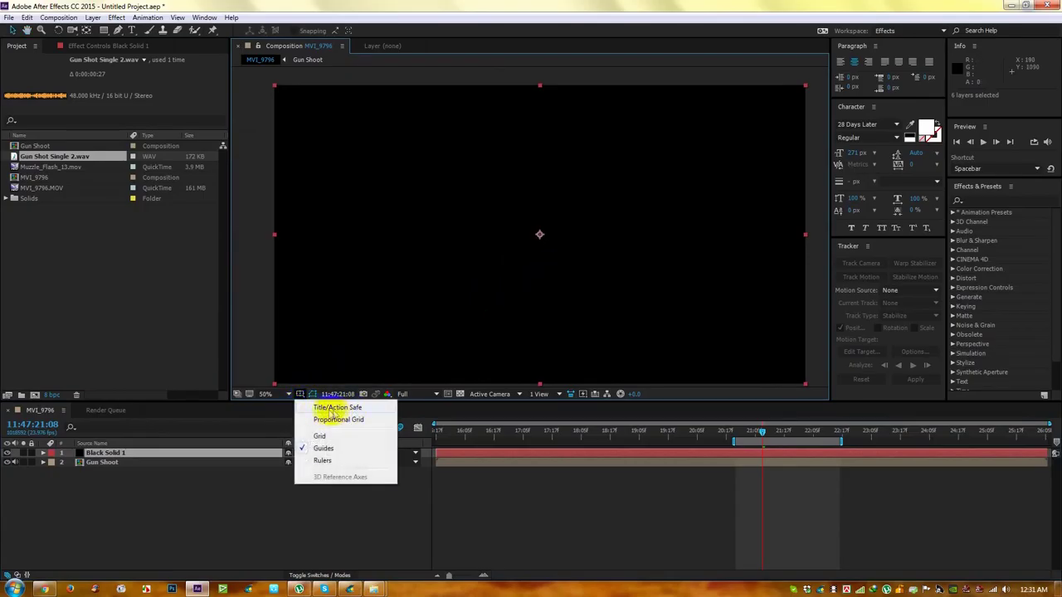
{"action": "left_click", "coordinate": [336, 408]}
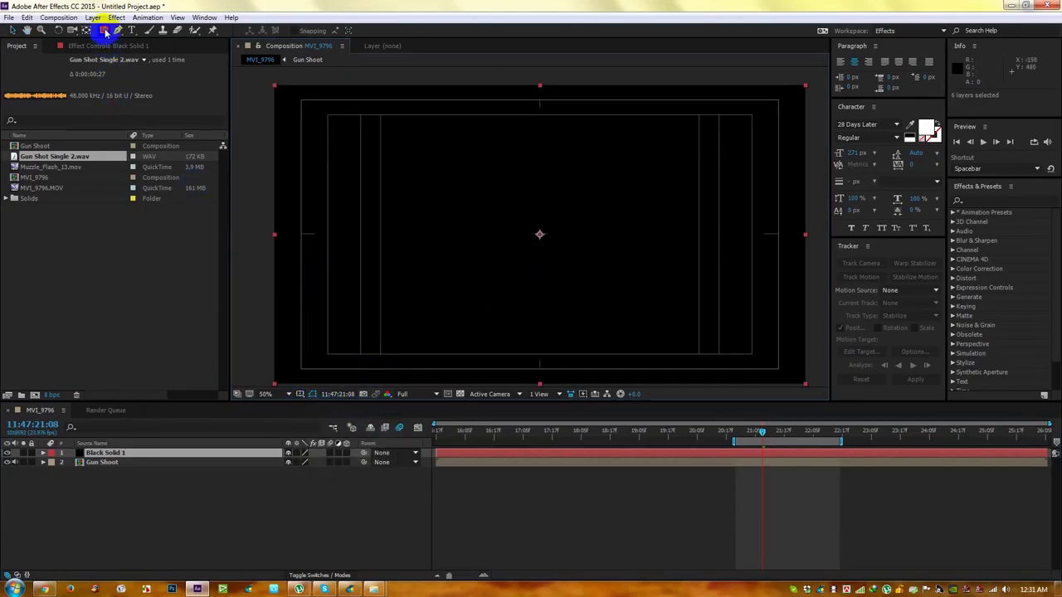
{"action": "left_click_drag", "start_coordinate": [104, 30], "coordinate": [163, 35]}
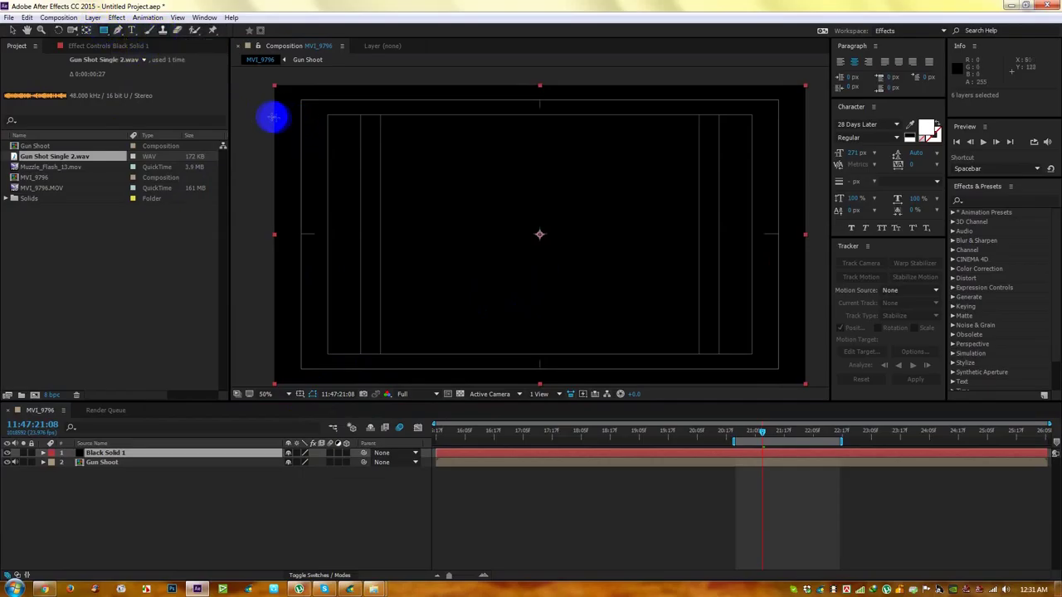
{"action": "left_click_drag", "start_coordinate": [270, 114], "coordinate": [810, 354]}
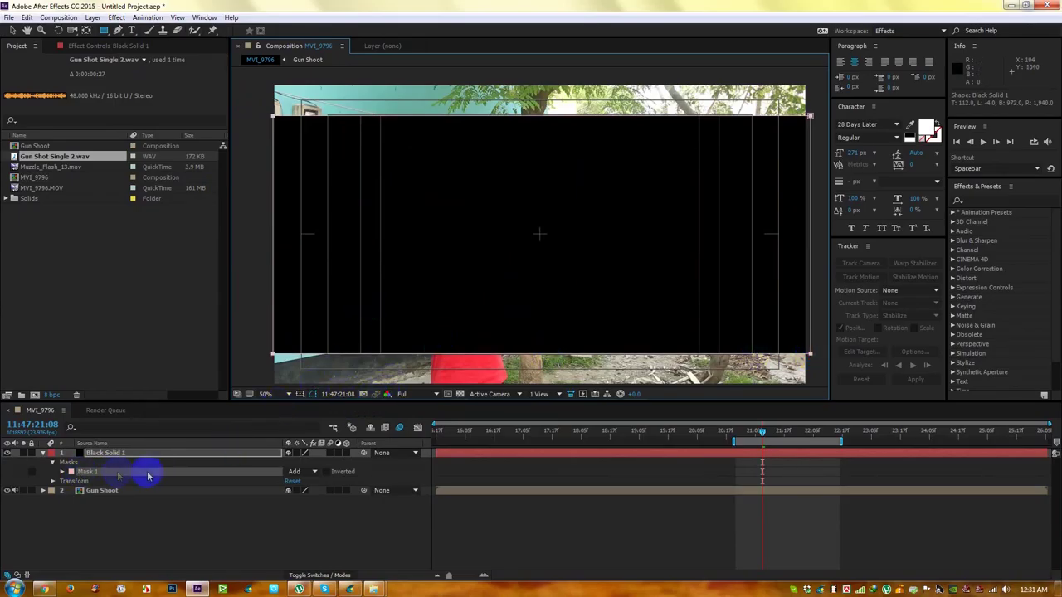
{"action": "left_click", "coordinate": [327, 472]}
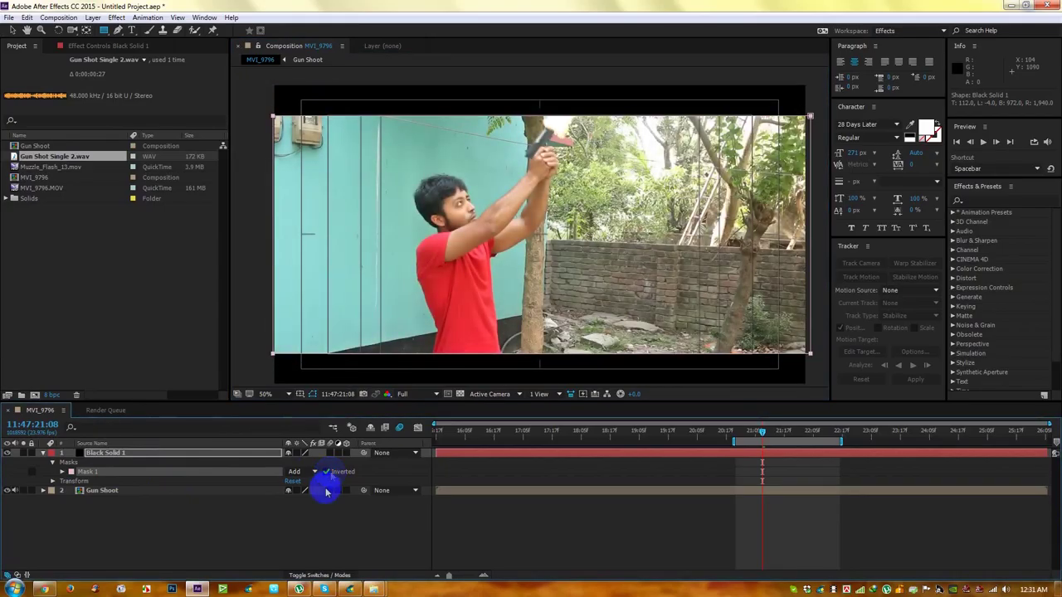
{"action": "left_click", "coordinate": [169, 490]}
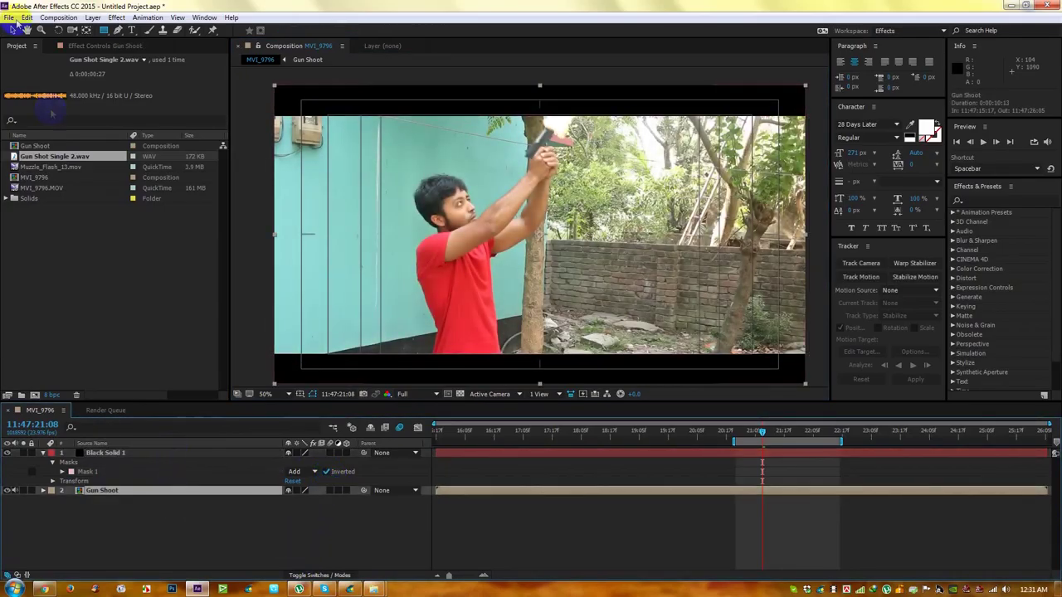
Nudge the Gun Shoot footage about 14 px lower and scrub back to check.
{"action": "left_click", "coordinate": [12, 30]}
{"action": "left_click_drag", "start_coordinate": [590, 170], "coordinate": [591, 195]}
{"action": "left_click_drag", "start_coordinate": [441, 421], "coordinate": [797, 479]}
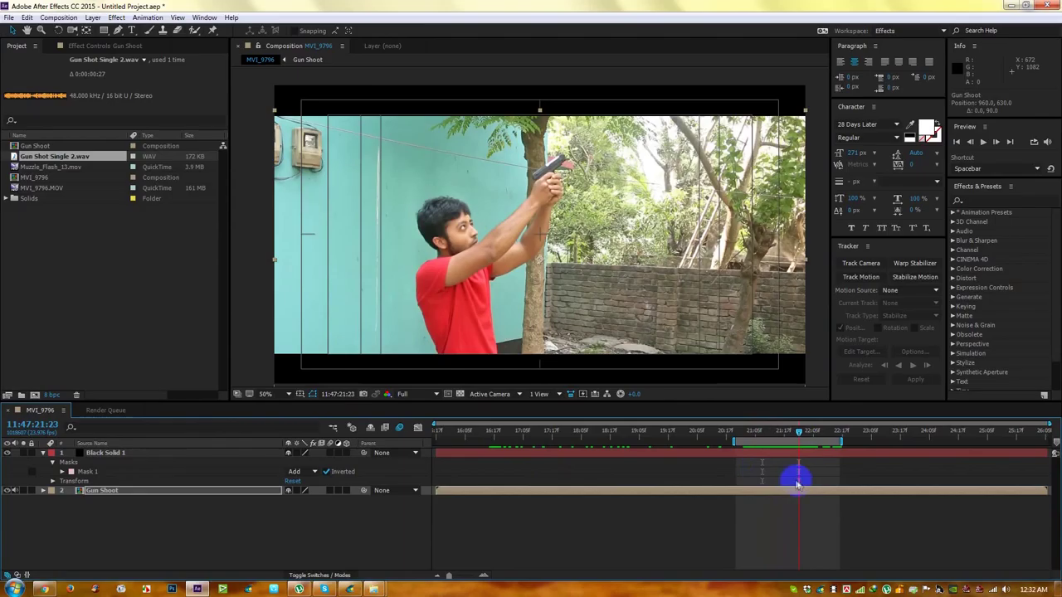
{"action": "left_click", "coordinate": [43, 452]}
Add a new adjustment layer and place it below Black Solid 1.
{"action": "right_click", "coordinate": [110, 503]}
{"action": "mouse_move", "coordinate": [238, 396]}
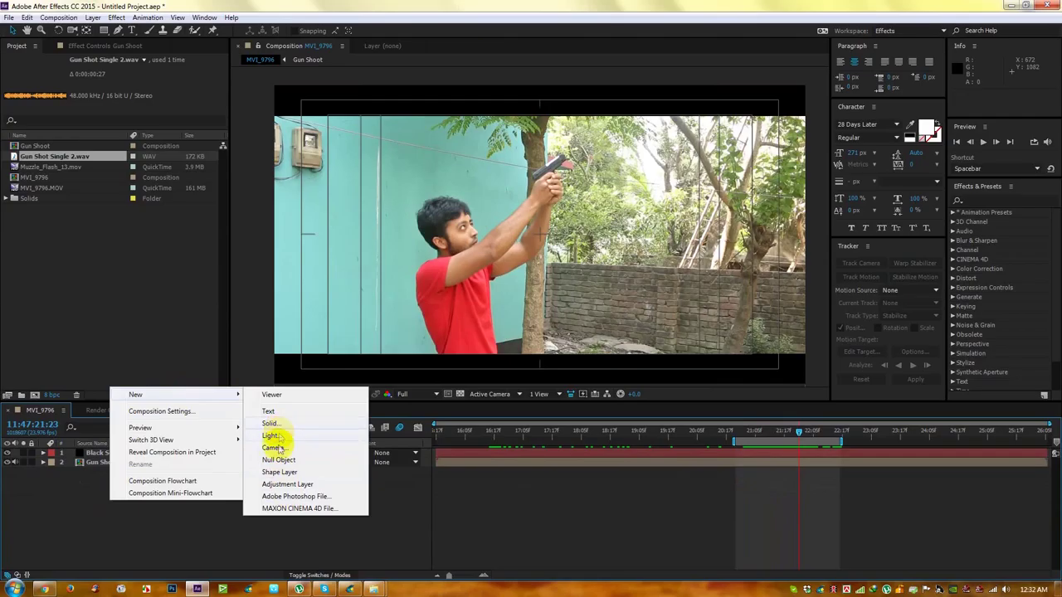
{"action": "left_click", "coordinate": [290, 486]}
{"action": "left_click_drag", "start_coordinate": [107, 452], "coordinate": [107, 464]}
Rename the Black Solid 1 layer to CS.
{"action": "right_click", "coordinate": [105, 454]}
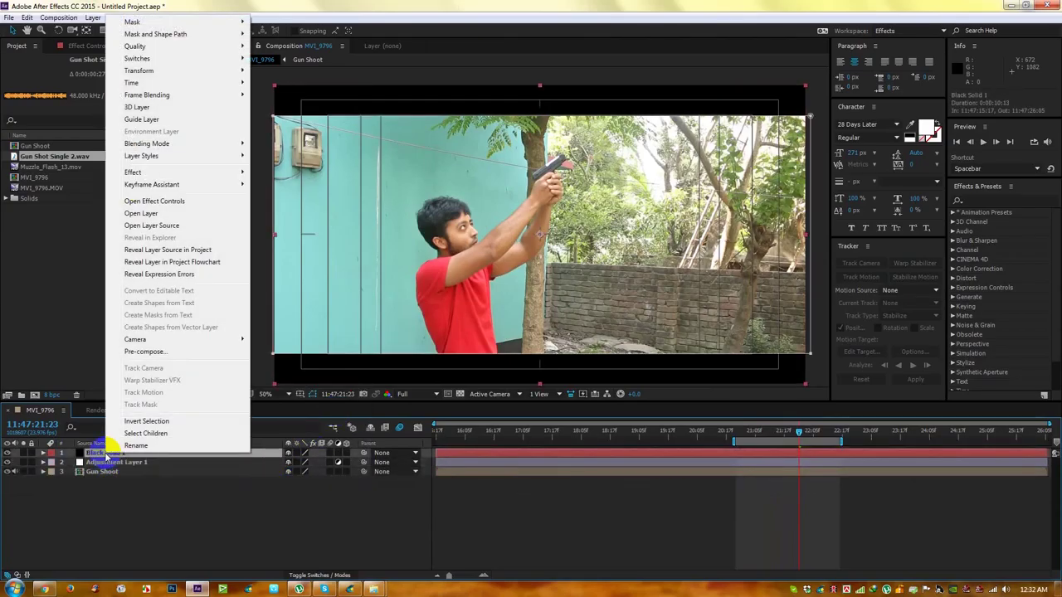
{"action": "left_click", "coordinate": [135, 446]}
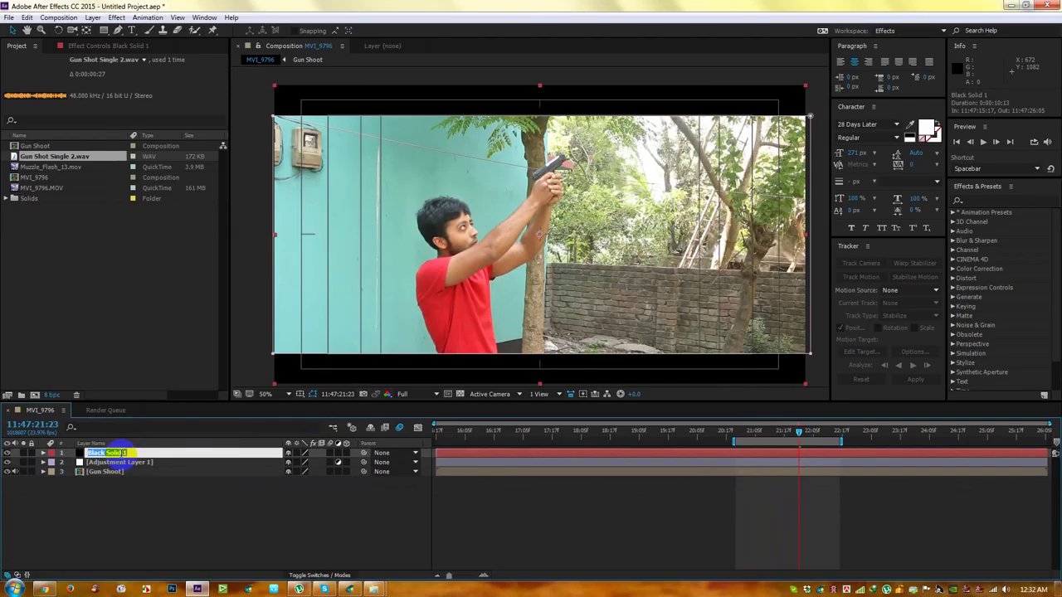
{"action": "type", "text": "CS"}
{"action": "left_click", "coordinate": [116, 462]}
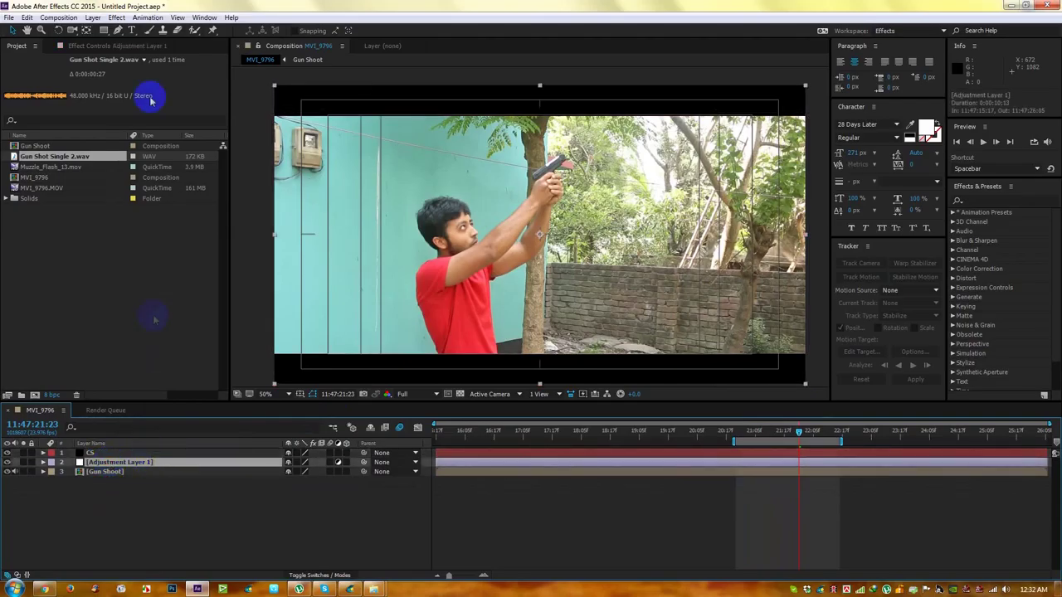
{"action": "left_click", "coordinate": [116, 18]}
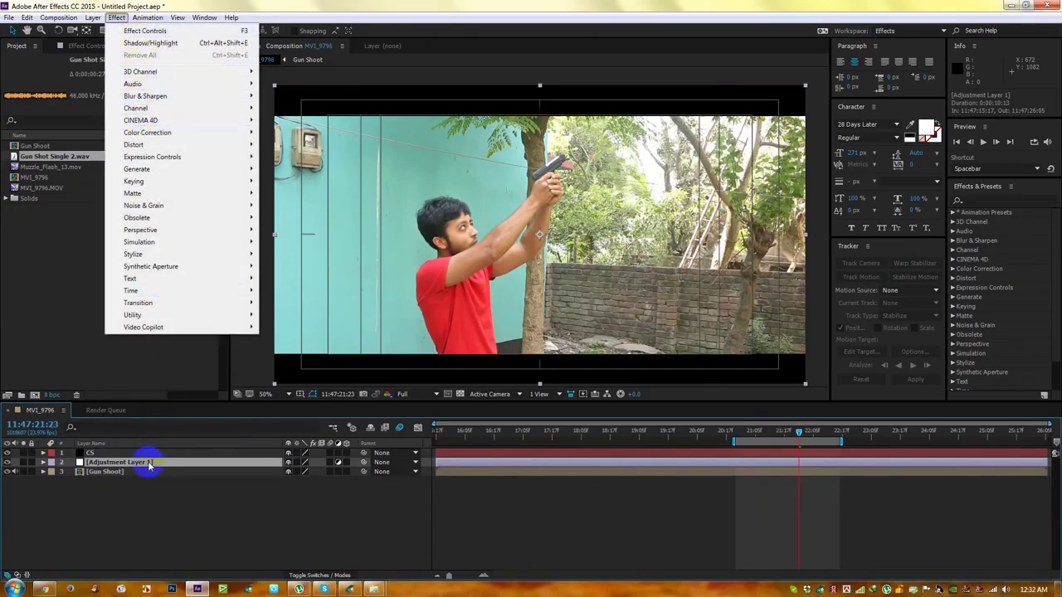
Grade the Color adjustment layer (Saturation -52, Levels, Curves) and hide Title/Action Safe guides.
{"action": "right_click", "coordinate": [149, 467]}
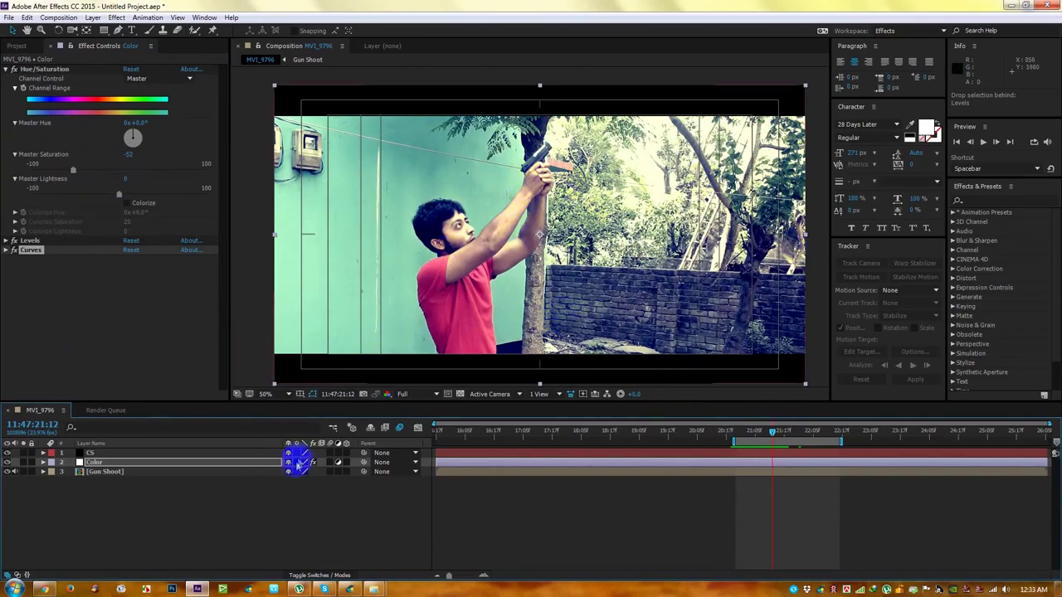
{"action": "left_click", "coordinate": [300, 395]}
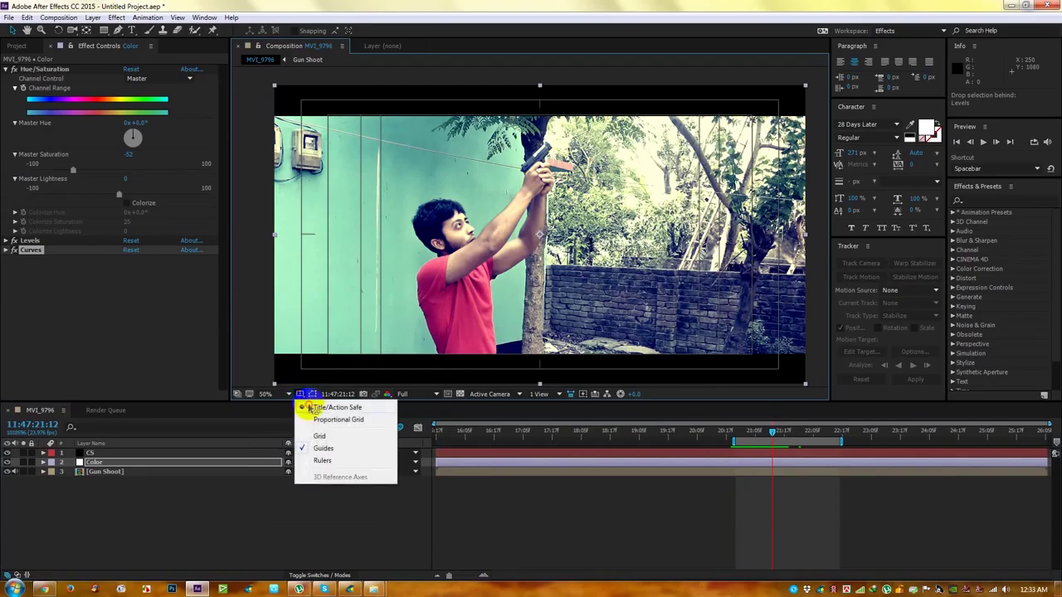
{"action": "left_click", "coordinate": [303, 407]}
{"action": "left_click", "coordinate": [325, 490]}
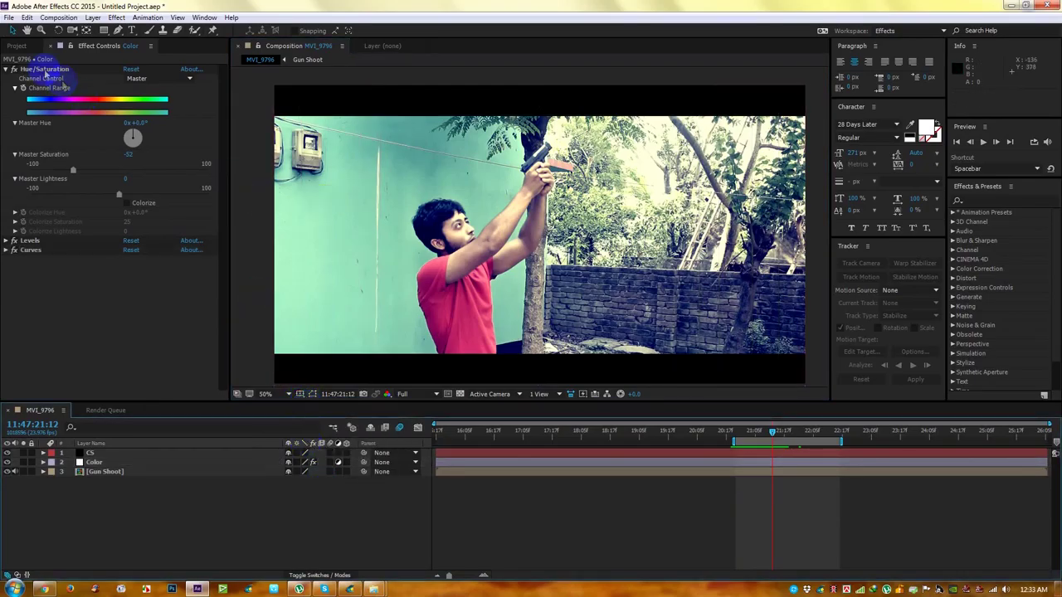
{"action": "left_click", "coordinate": [104, 30]}
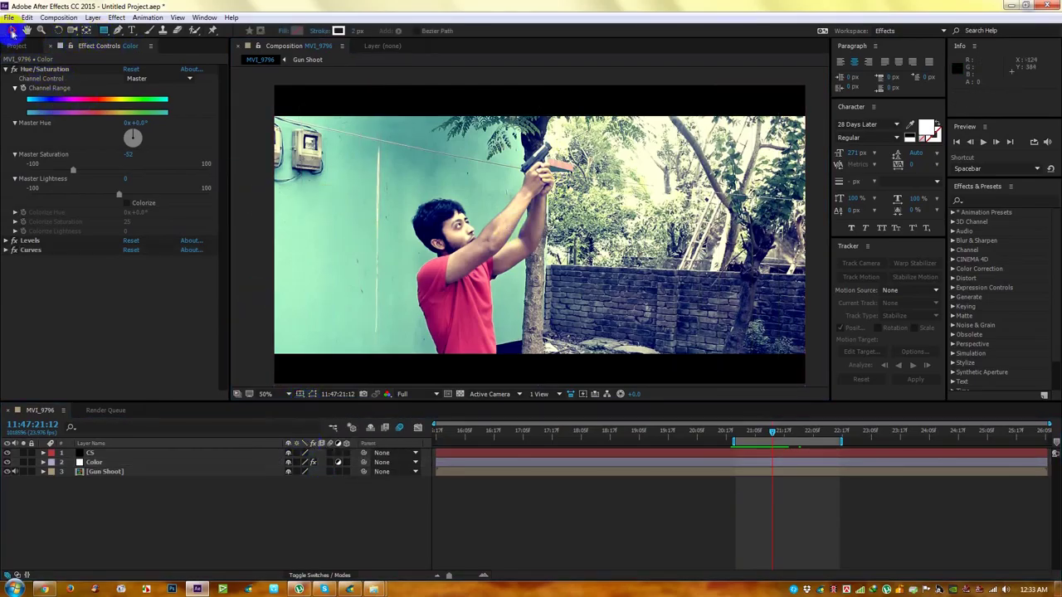
{"action": "left_click", "coordinate": [12, 30]}
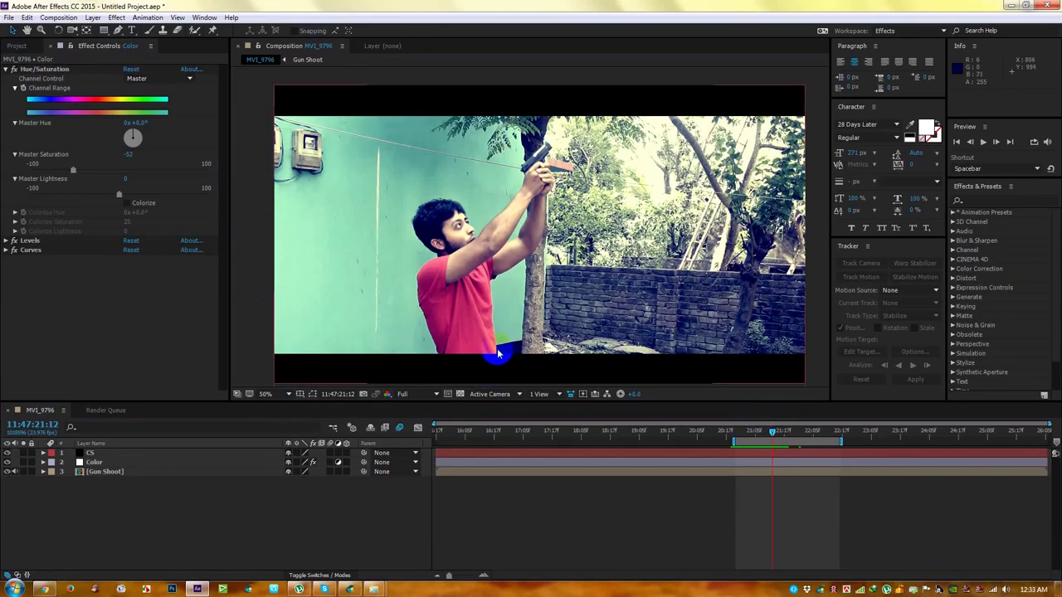